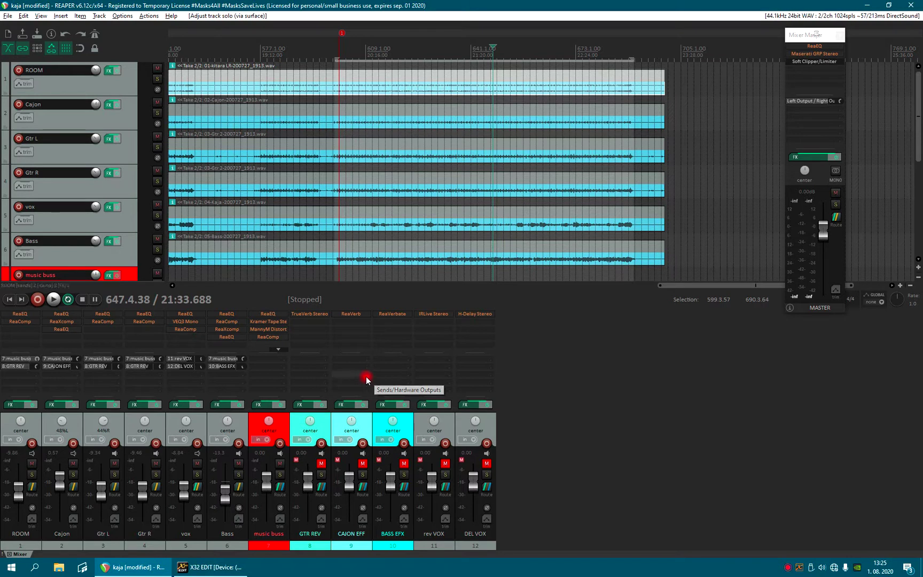
Listen to the full mix, and solo the ROOM track to play it alone
key("space")
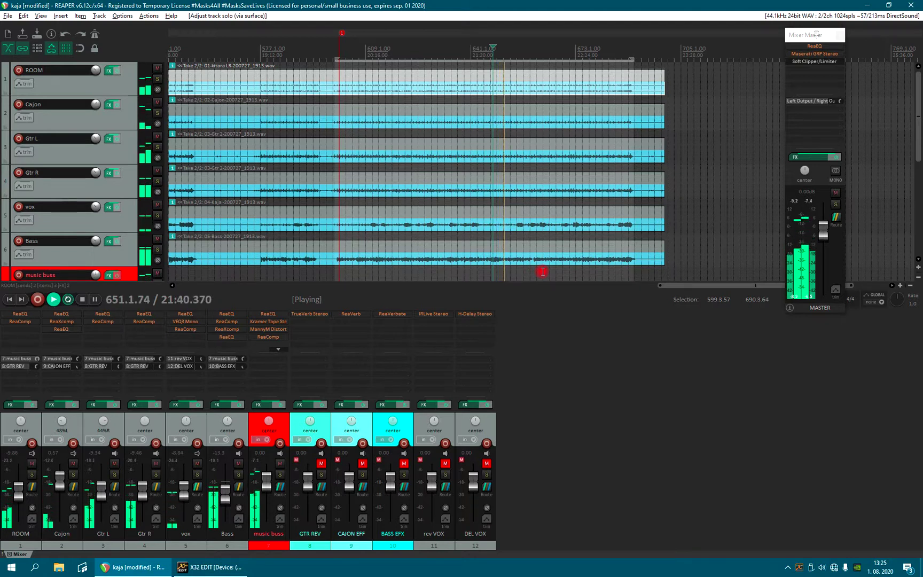
key("space")
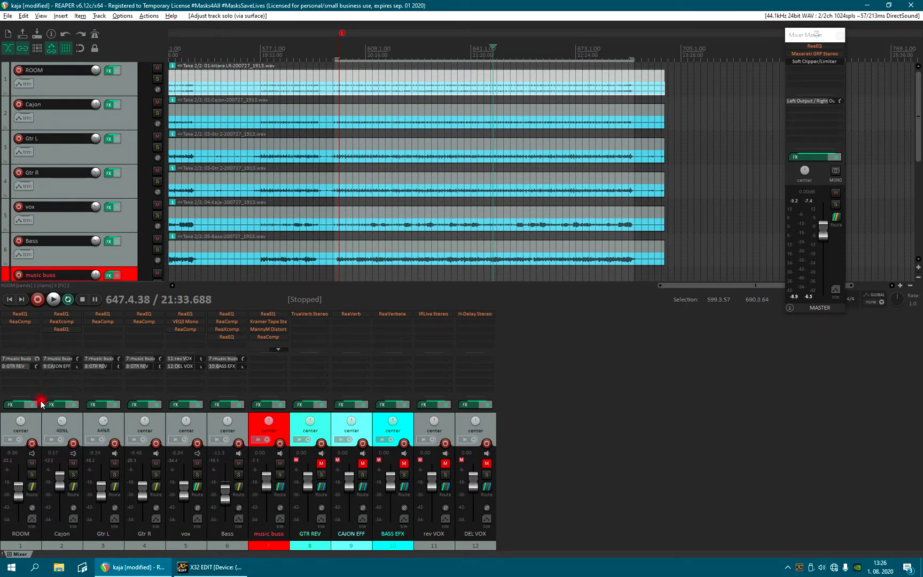
left_click(33, 474)
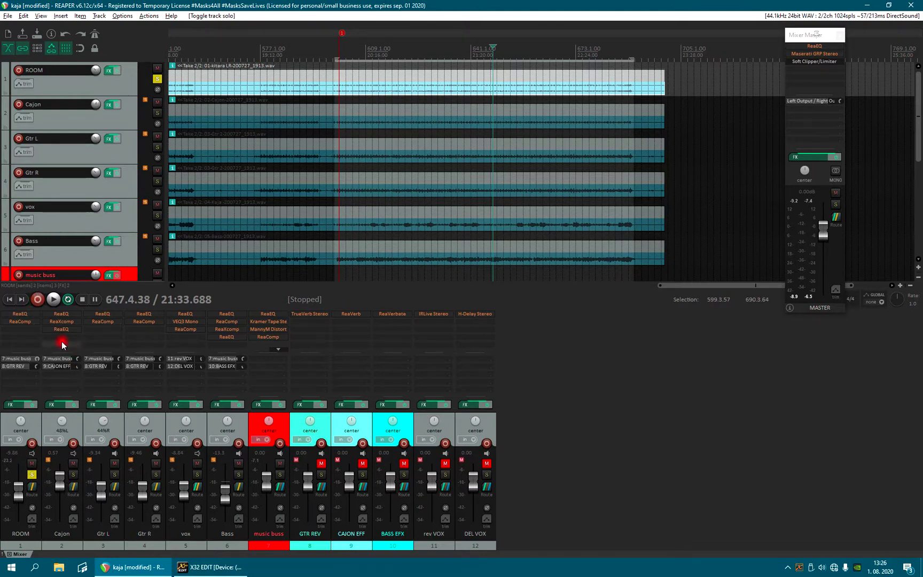
key("space")
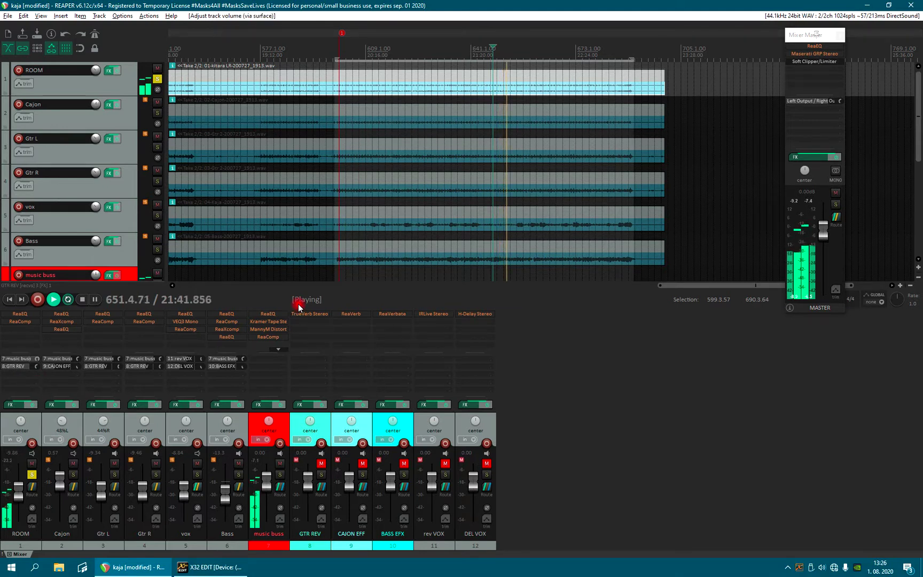
key("space")
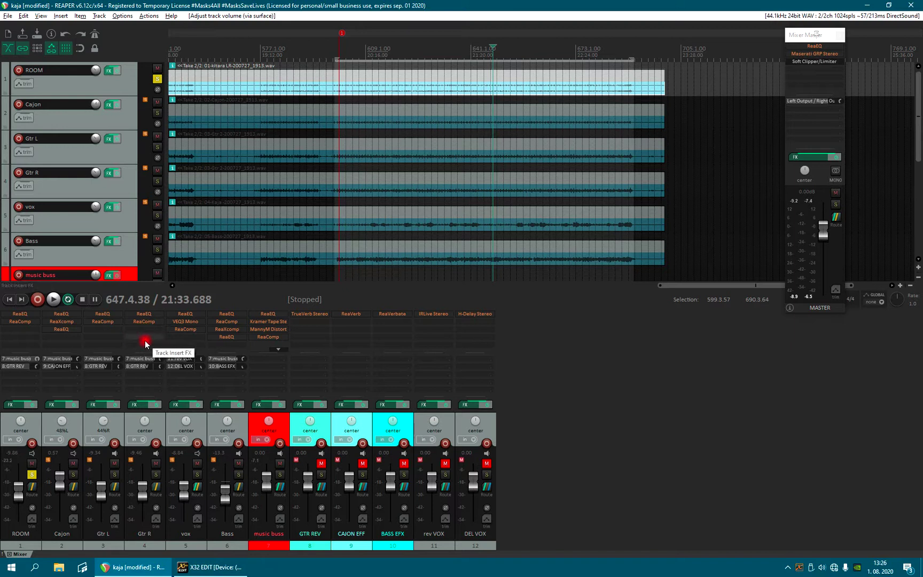
Open the ROOM track's ReaEQ during playback and reset it to the factory default
key("space")
left_click(31, 315)
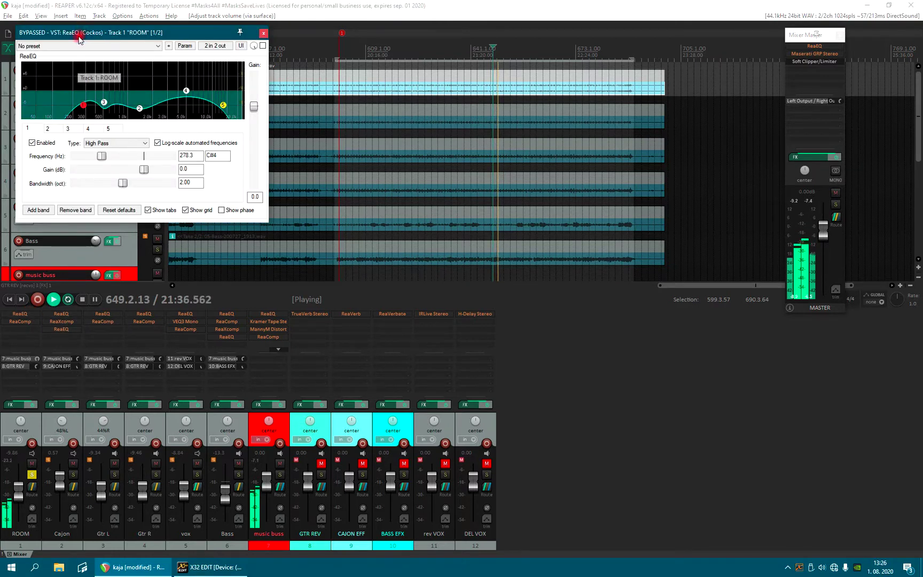
left_click_drag(82, 35, 271, 84)
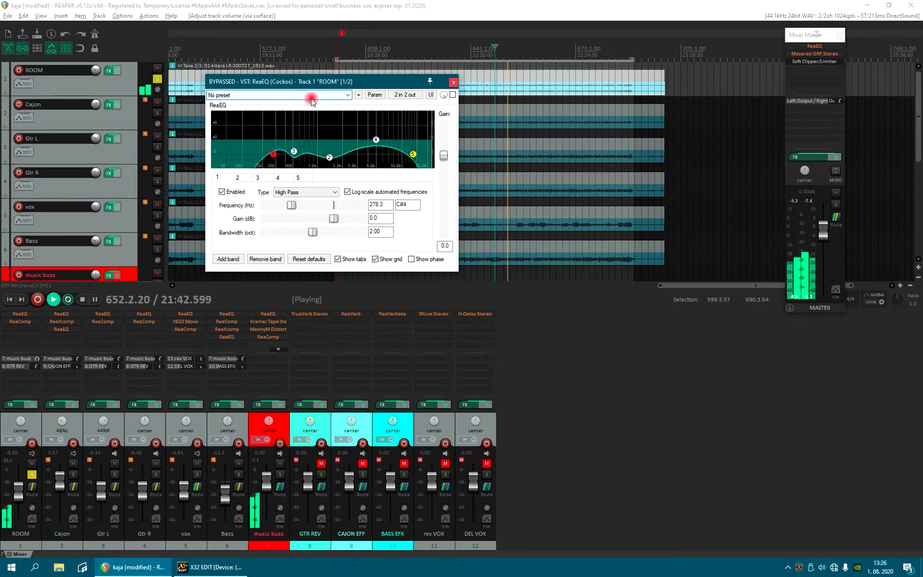
key("space")
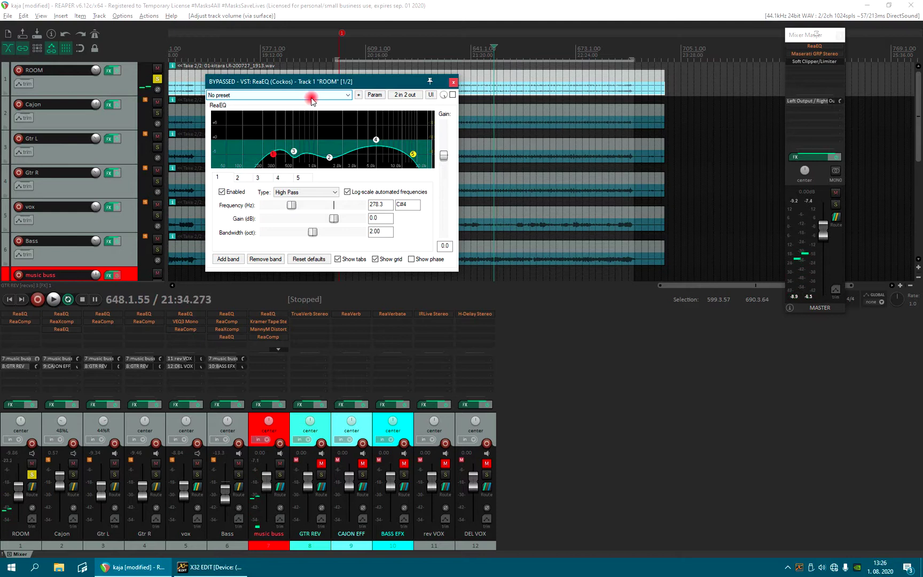
left_click(301, 95)
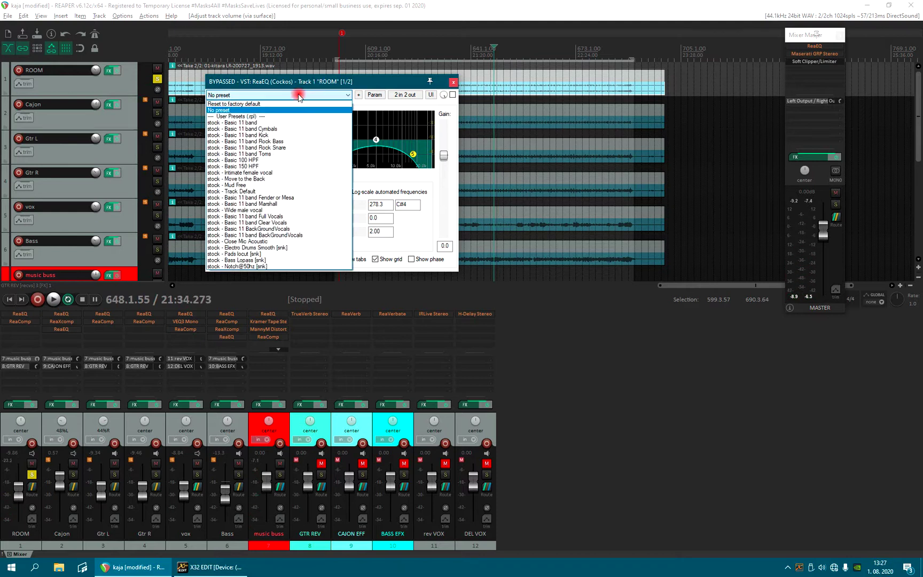
left_click(286, 104)
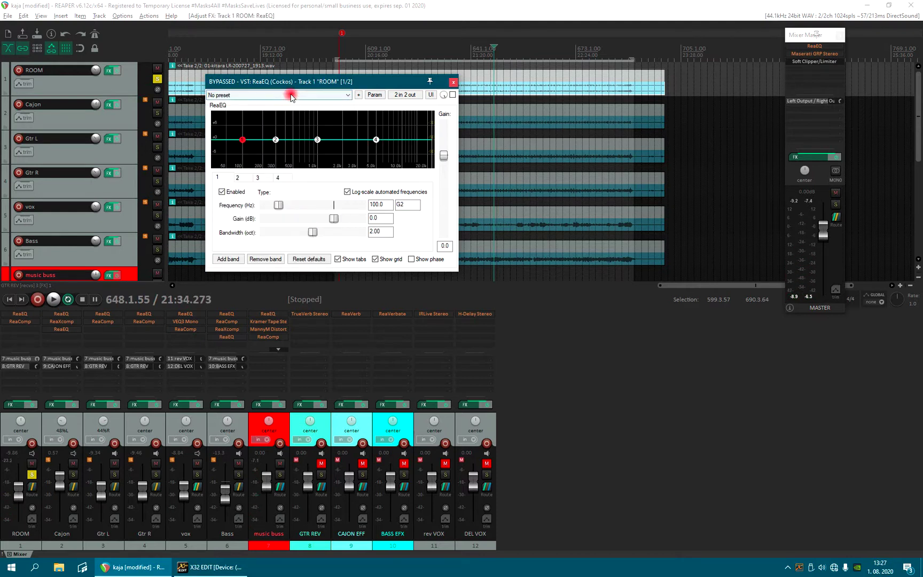
Change band 1 to a High Pass filter at about 226.7 Hz and take the ROOM track's ReaEQ out of bypass
left_click_drag(243, 140, 243, 143)
left_click(287, 192)
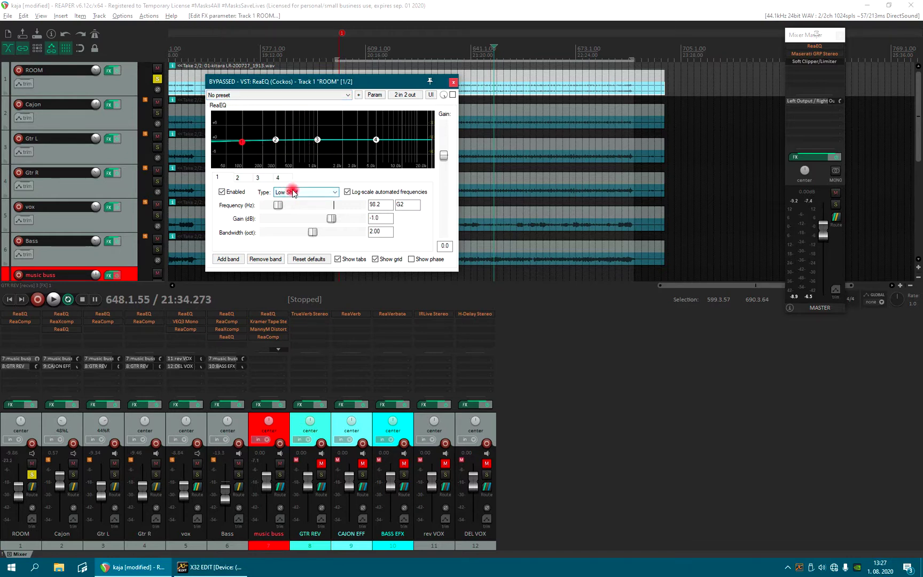
left_click(293, 192)
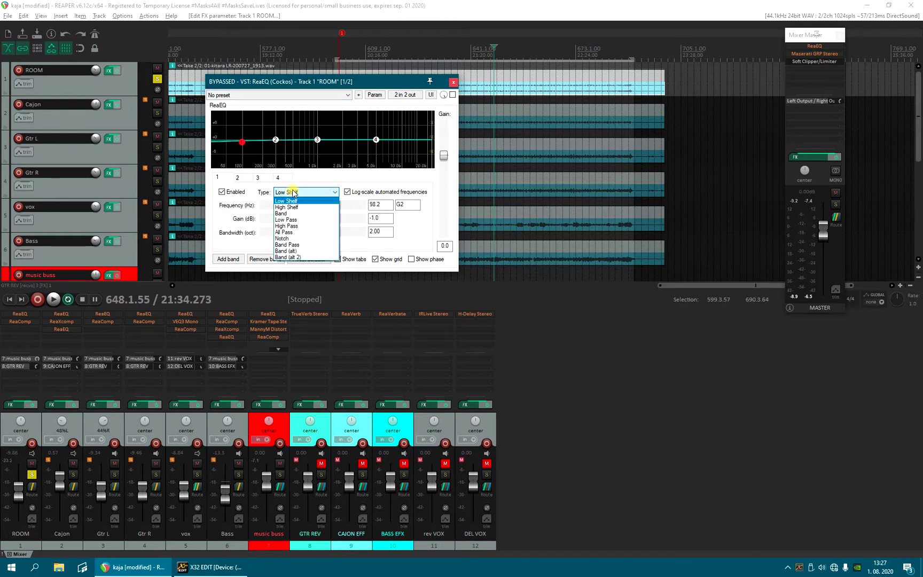
left_click(294, 226)
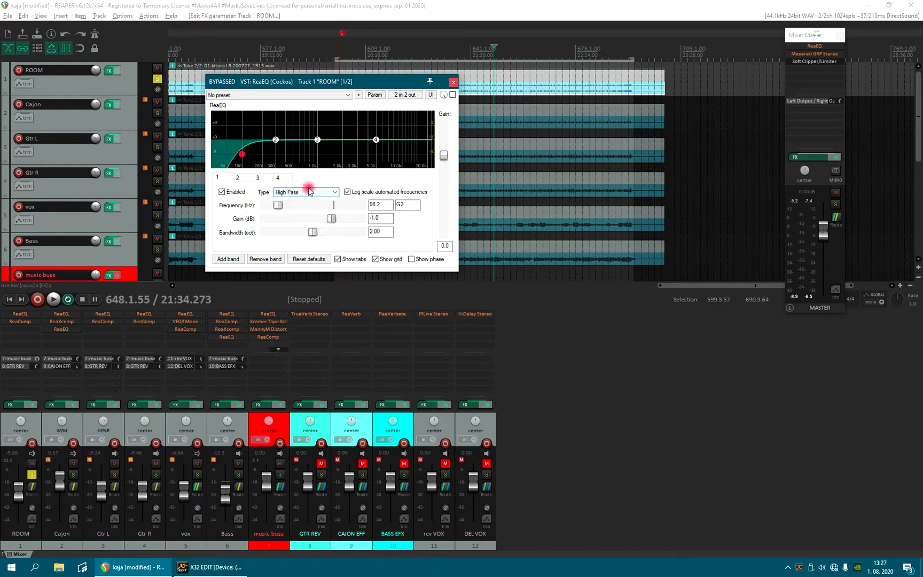
key("space")
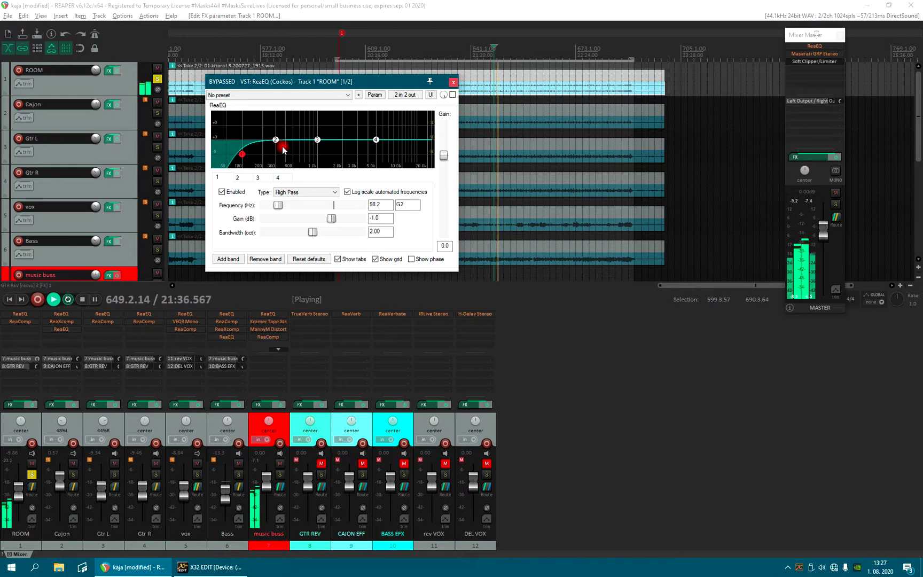
mouse_move(278, 205)
left_mouse_down()
mouse_move(322, 205)
mouse_move(290, 206)
left_mouse_up()
left_click(452, 96)
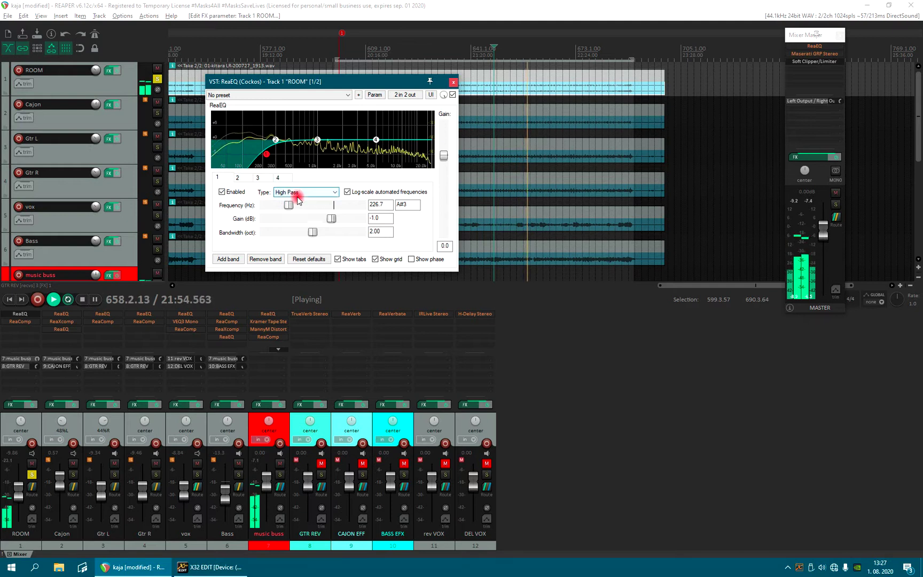
Adjust band 1 to about -0.3 dB gain and 1.80 octaves bandwidth, and play the soloed track briefly
key("space")
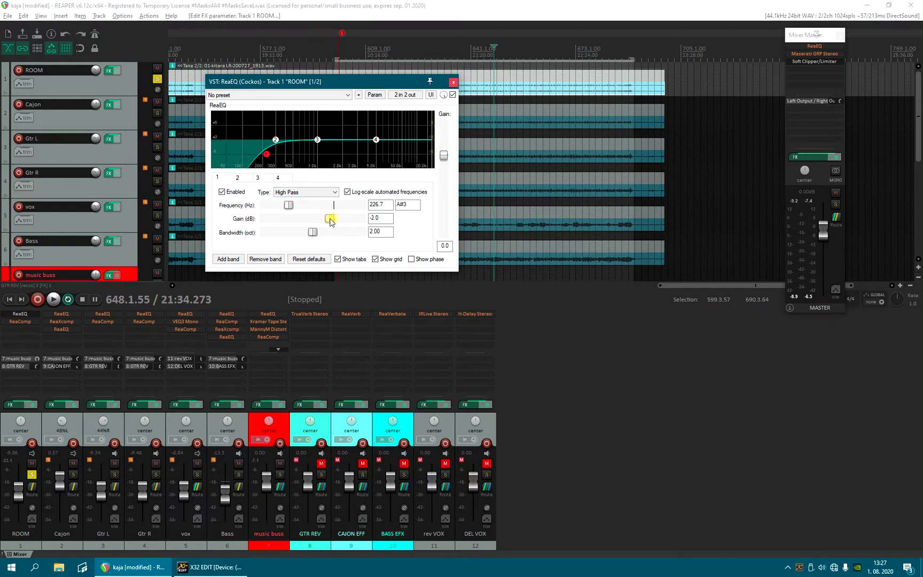
left_click_drag(325, 221, 307, 233)
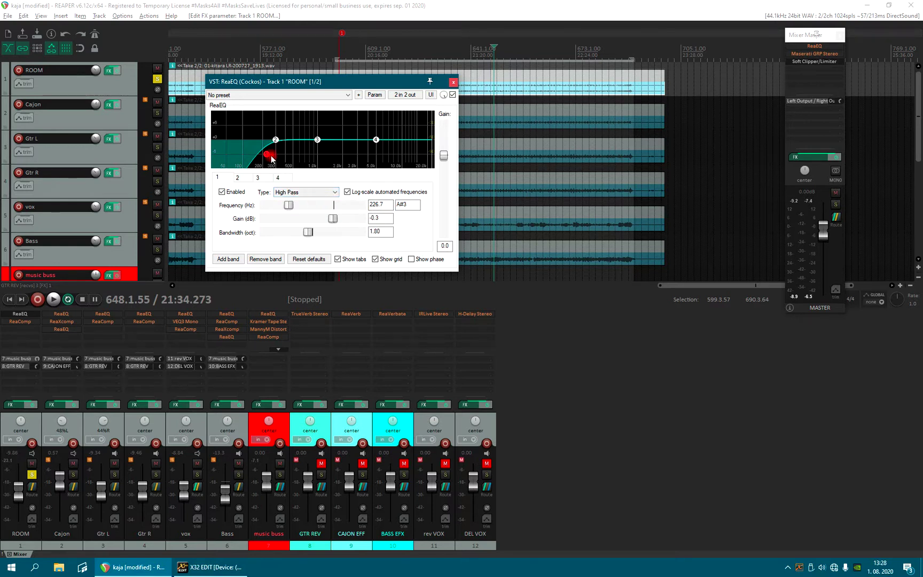
left_click(375, 204)
key("space")
left_click(297, 172)
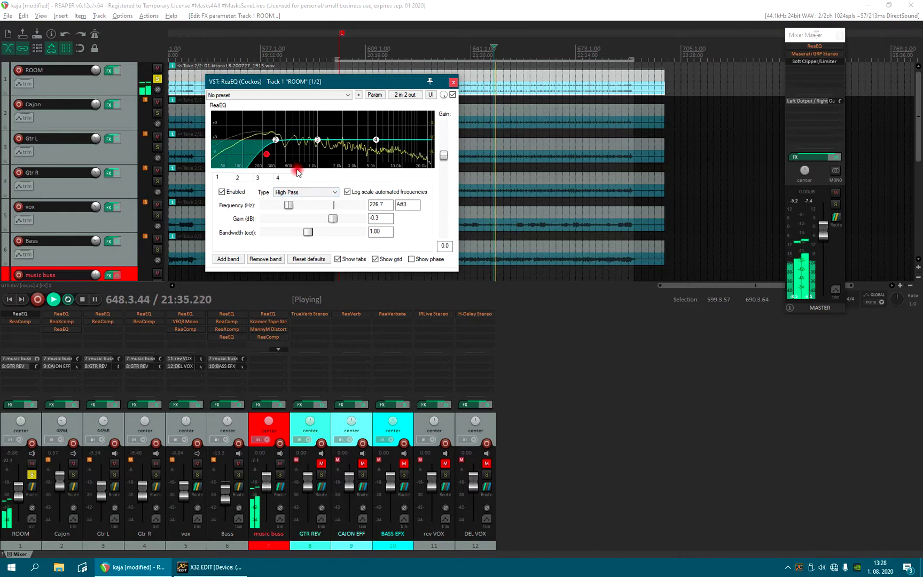
key("ctrl+space")
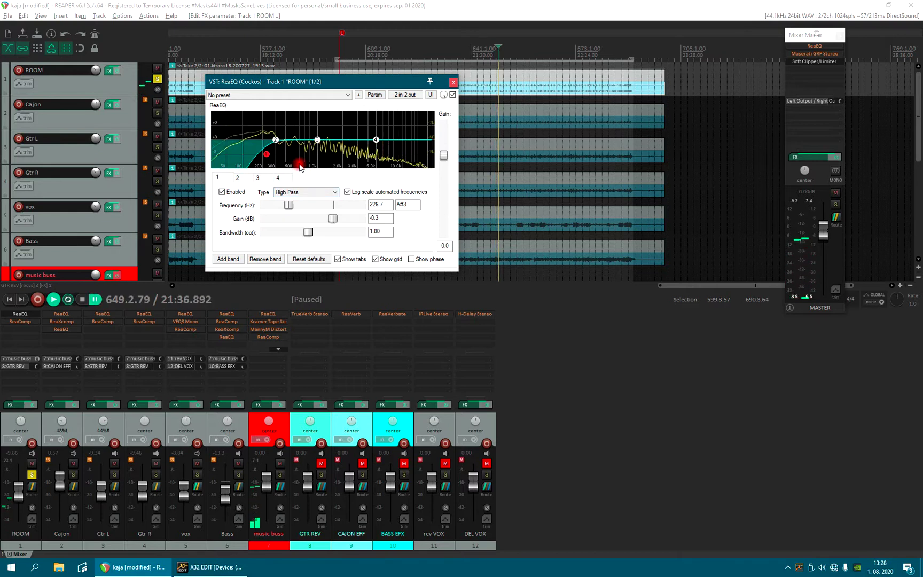
Narrow band 2 to 0.16 octaves, boost it to about 15.2 dB and sweep it to about 263 Hz while listening for the resonance
left_click_drag(276, 140, 286, 131)
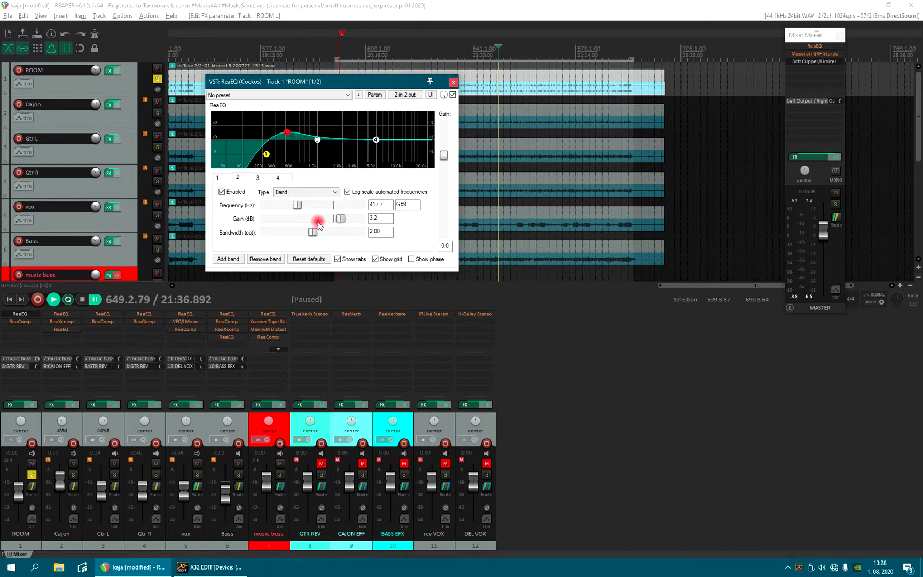
left_click_drag(311, 233, 269, 233)
left_click(283, 193)
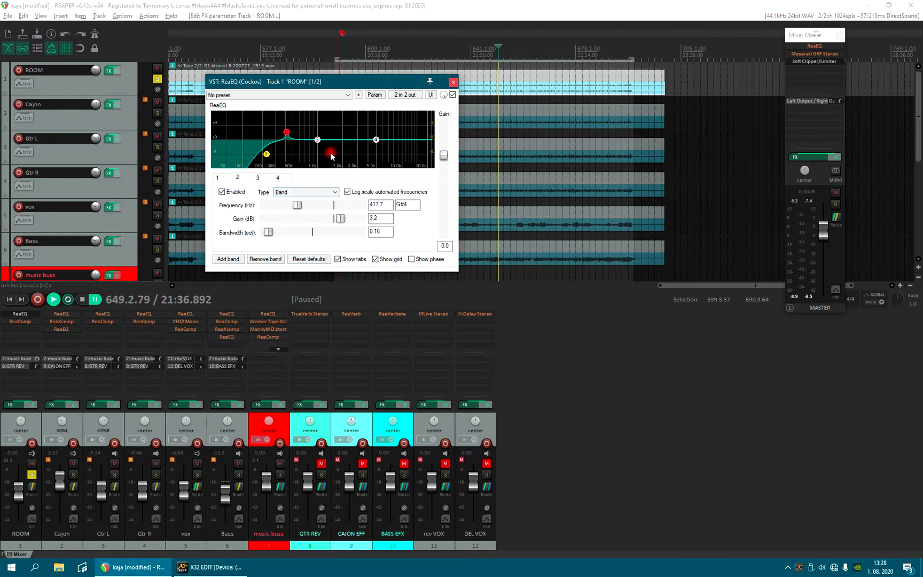
key("space")
left_click_drag(288, 134, 273, 104)
left_click(367, 217)
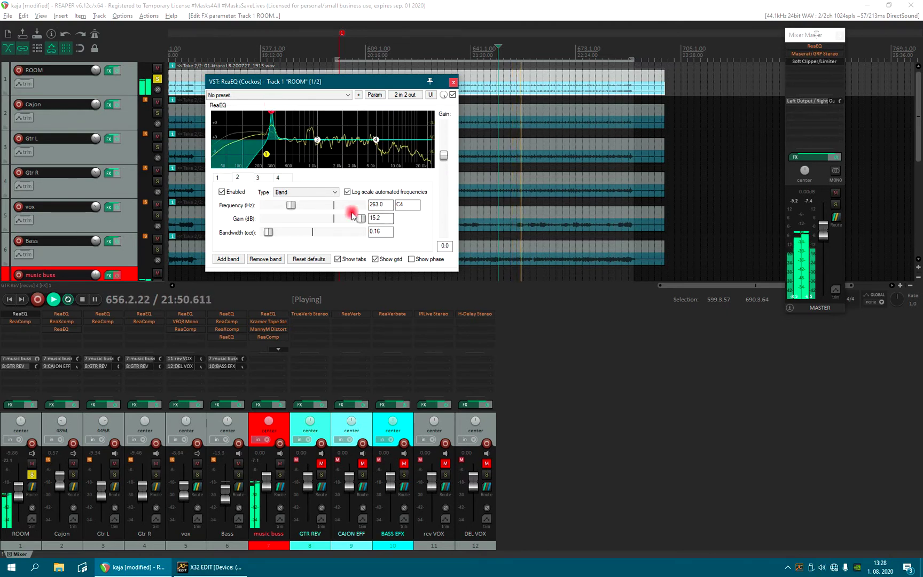
key("ctrl+space")
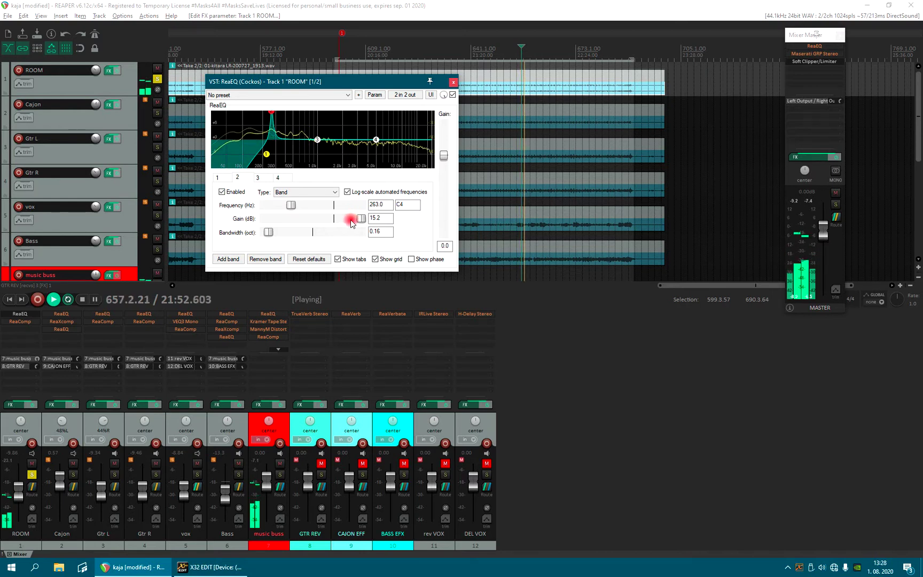
key("ctrl+space")
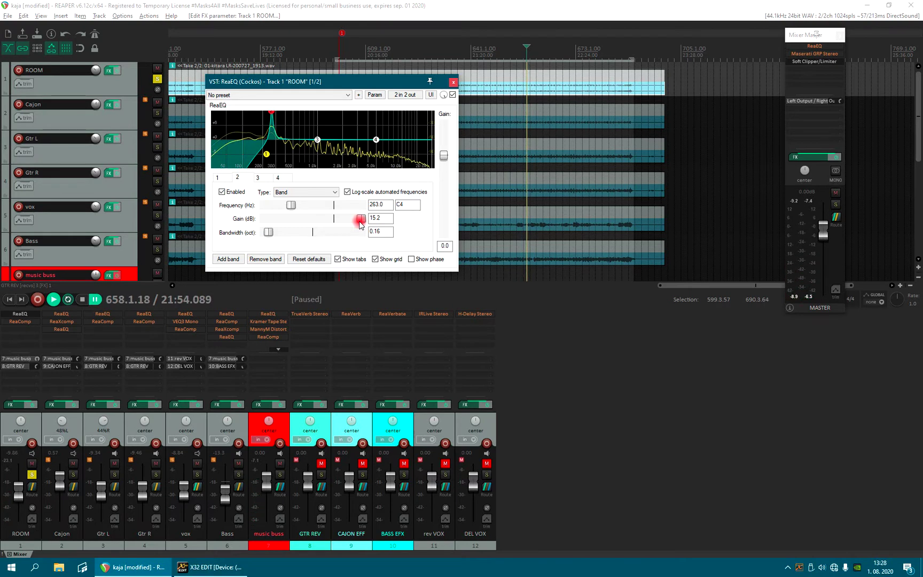
key("ctrl+space")
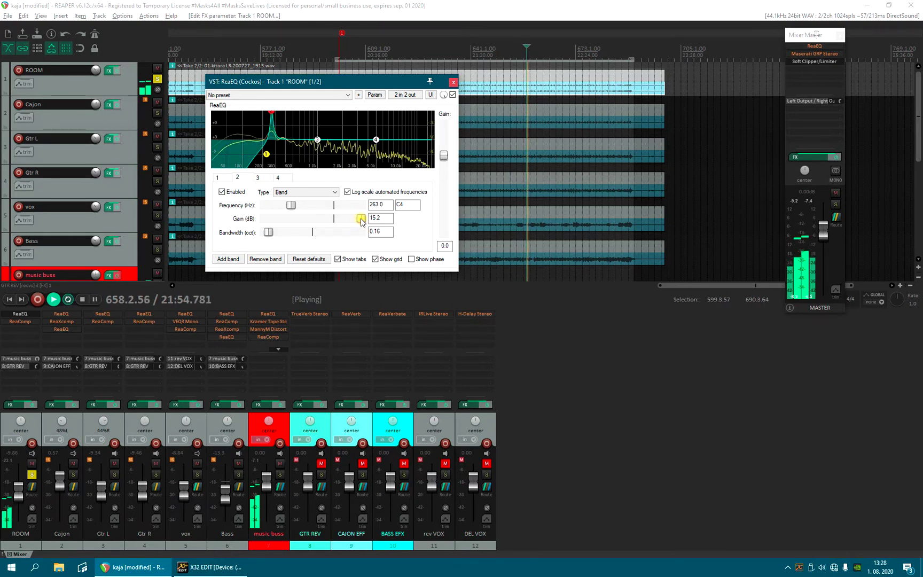
Cut band 2 to about -6.1 dB and widen its bandwidth to about 0.24 octaves while listening
left_click_drag(358, 220, 323, 228)
key("ctrl+space")
left_click(268, 232)
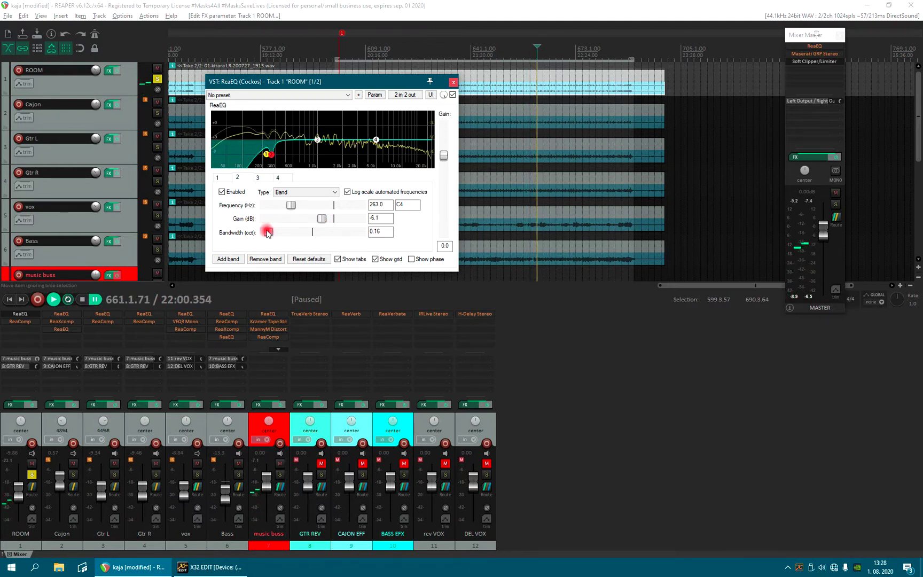
key("ctrl+space")
left_click_drag(269, 233, 270, 235)
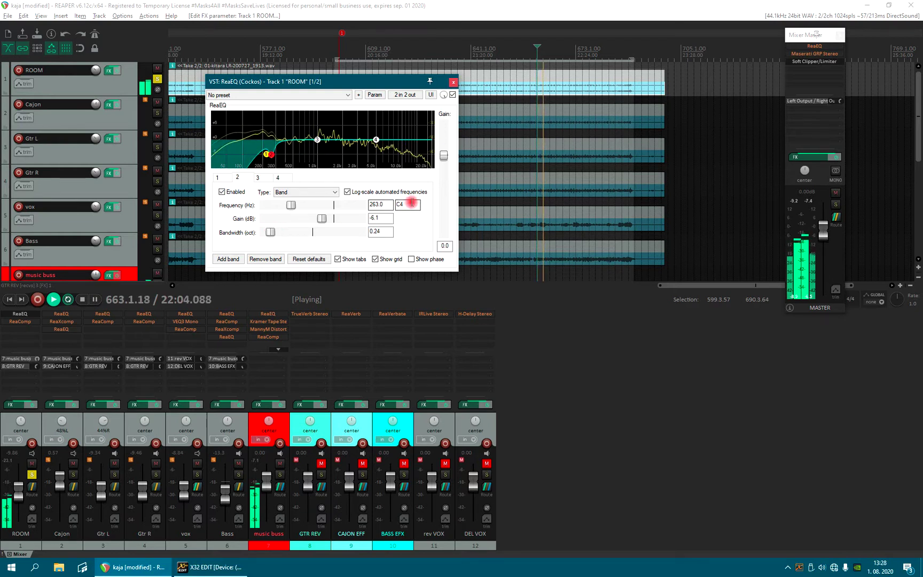
key("ctrl+space")
Sweep band 3 as a narrow boost to about 444.6 Hz, and cut it to about -3.1 dB with 0.34 octaves bandwidth
left_click(320, 143)
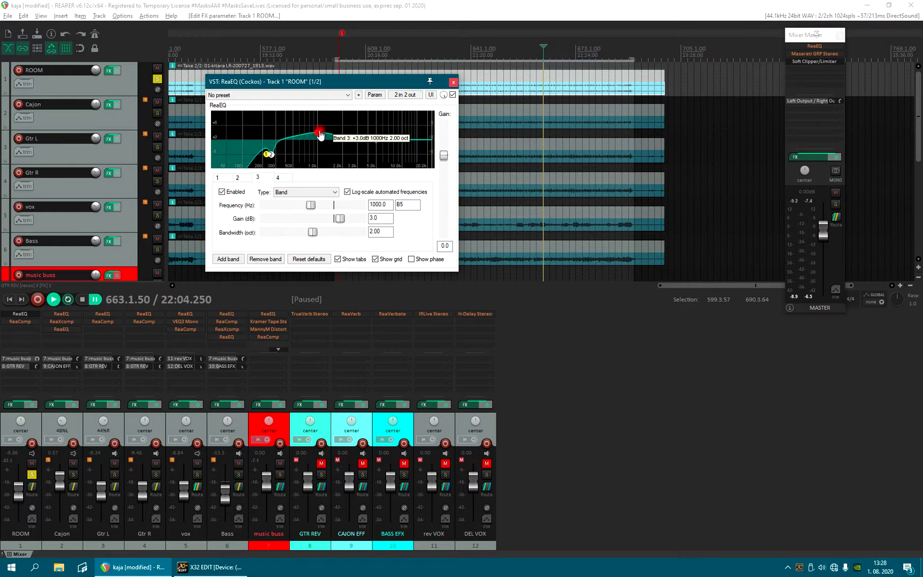
key("ctrl+space")
left_click_drag(312, 231, 268, 232)
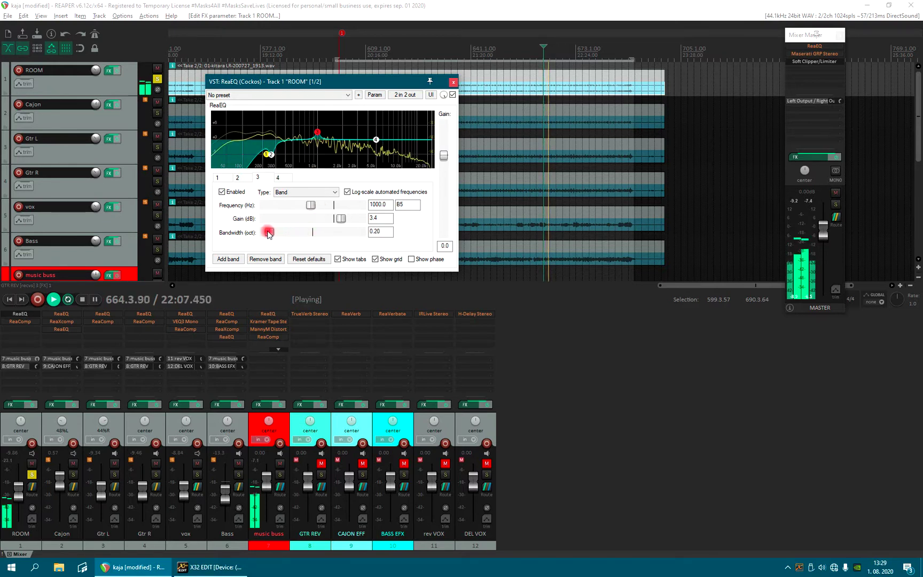
left_click_drag(317, 132, 288, 107)
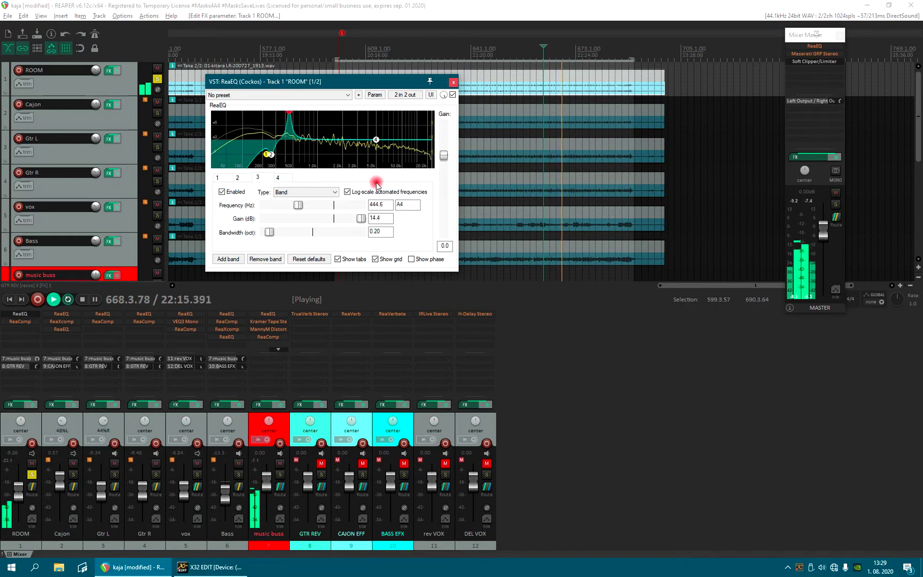
key("ctrl+space")
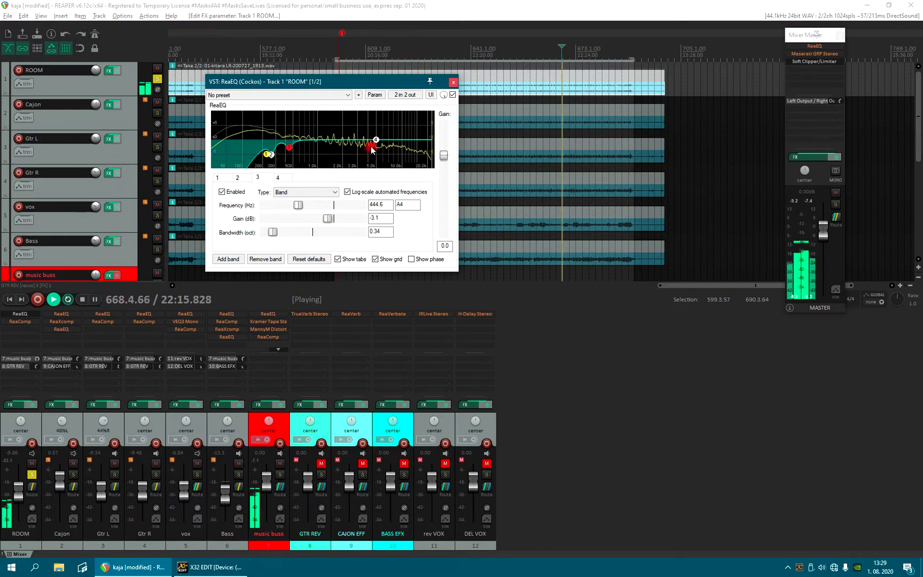
key("space")
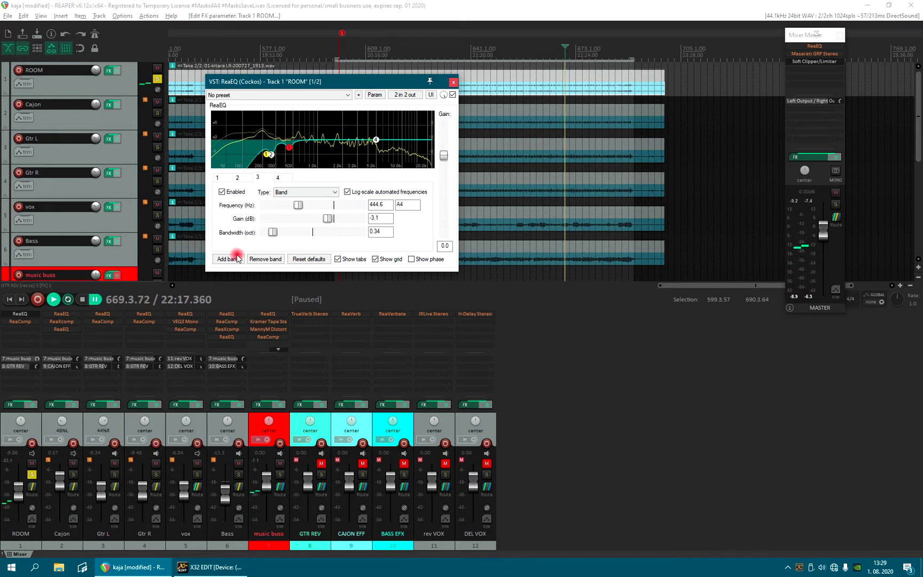
Add a fifth EQ band boosting about 2.4 dB at roughly 1352 Hz with 2.00 octaves bandwidth, and play it briefly
left_click(238, 261)
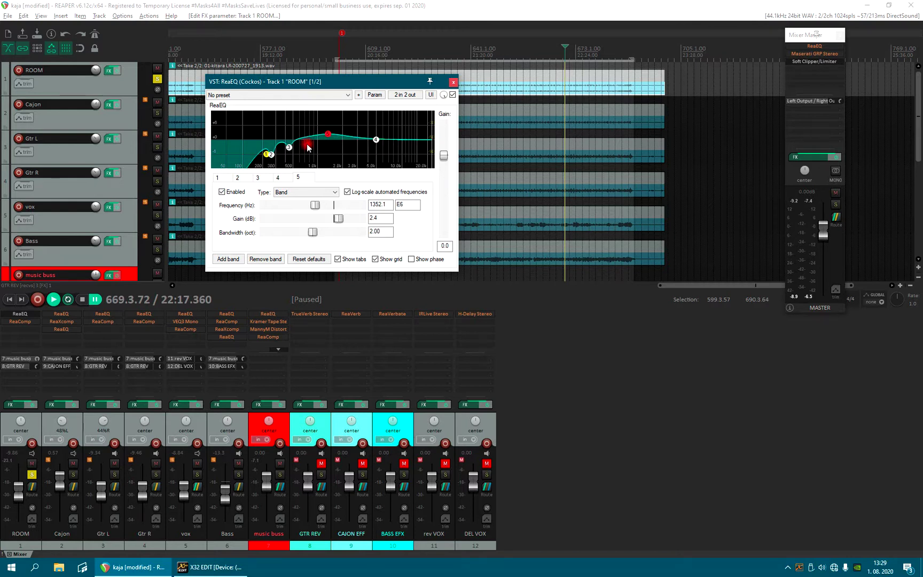
key("space")
left_click(288, 148)
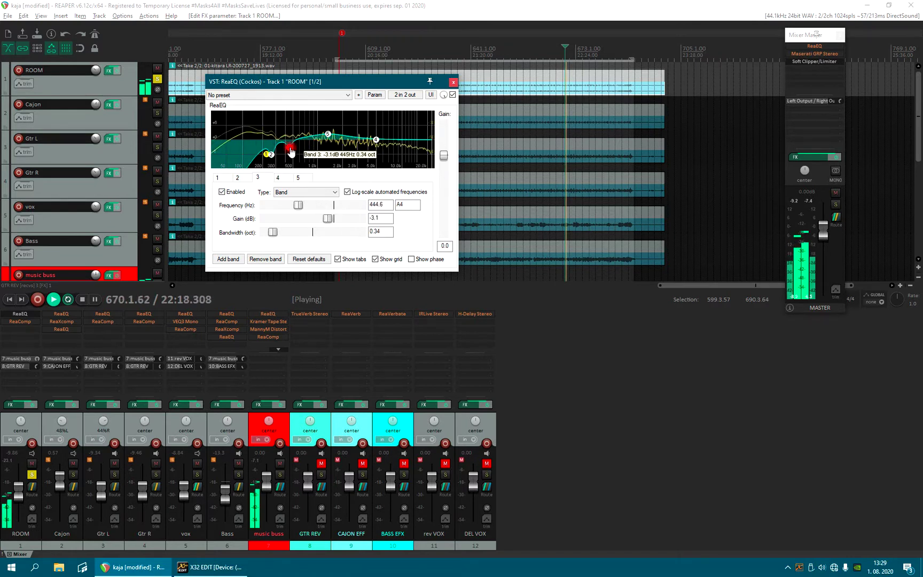
left_click(329, 134)
key("space")
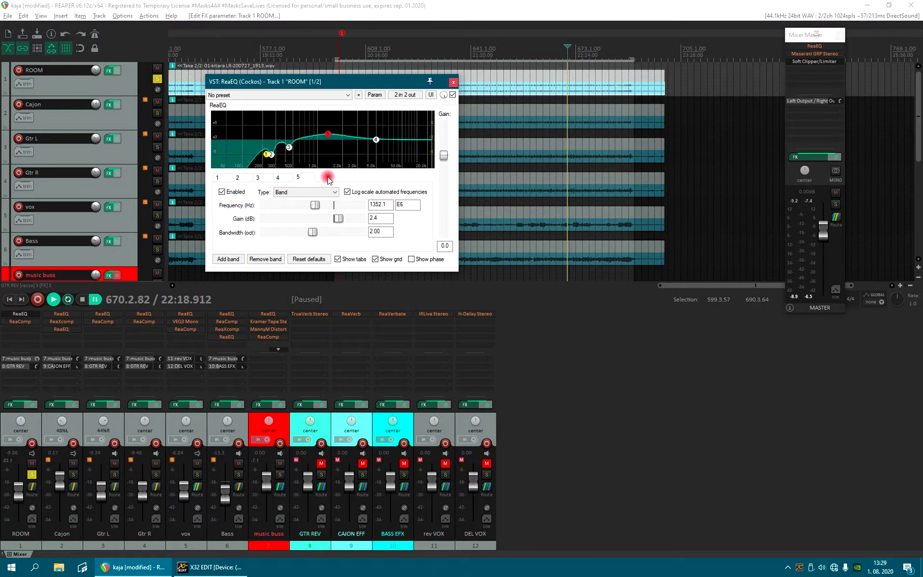
Narrow band 5, sweep it for a resonance, and cut it to about -2.5 dB at about 681 Hz with 0.16 octaves bandwidth
key("space")
left_click_drag(312, 231, 269, 233)
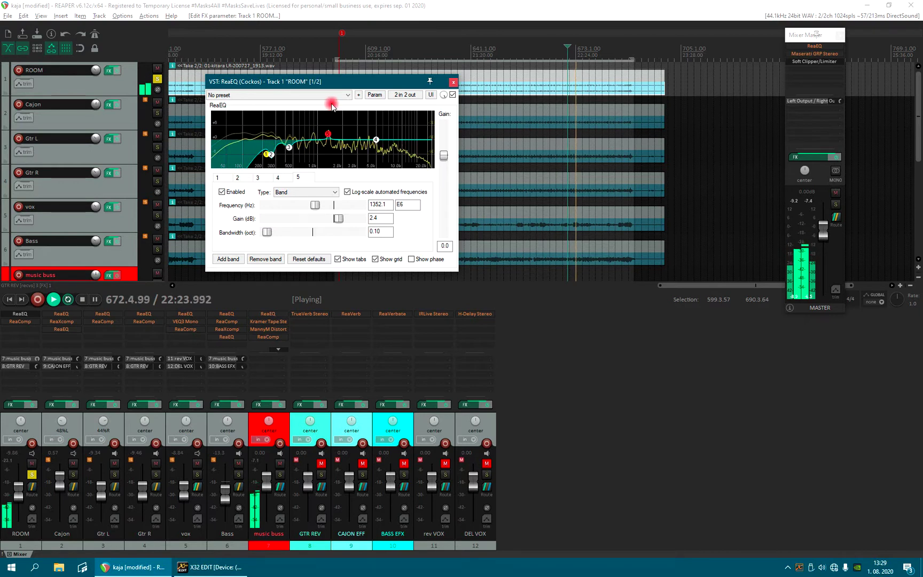
left_click_drag(330, 138, 303, 113)
key("ctrl+space")
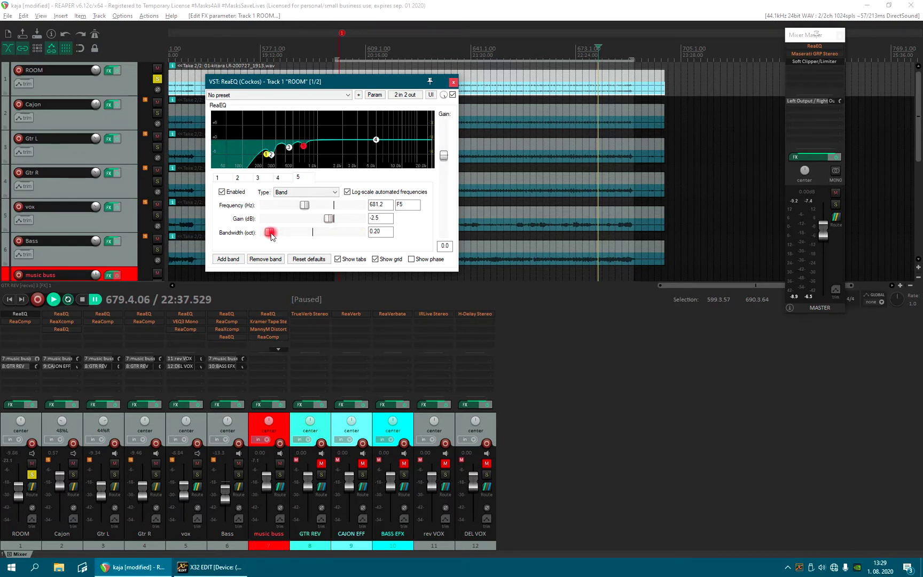
key("ctrl+space")
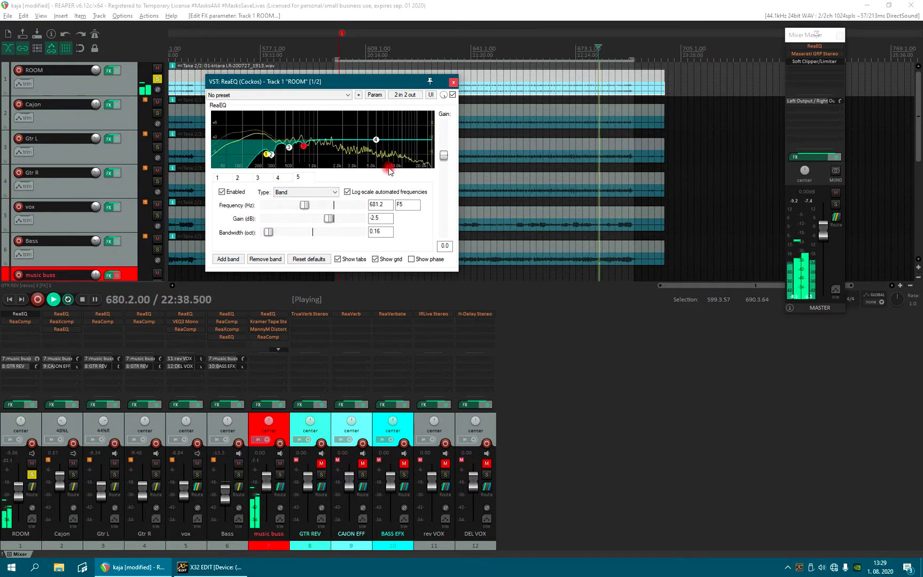
Change band 4 to a Low Pass filter and place it at about 14100 Hz
left_click_drag(376, 139, 425, 143)
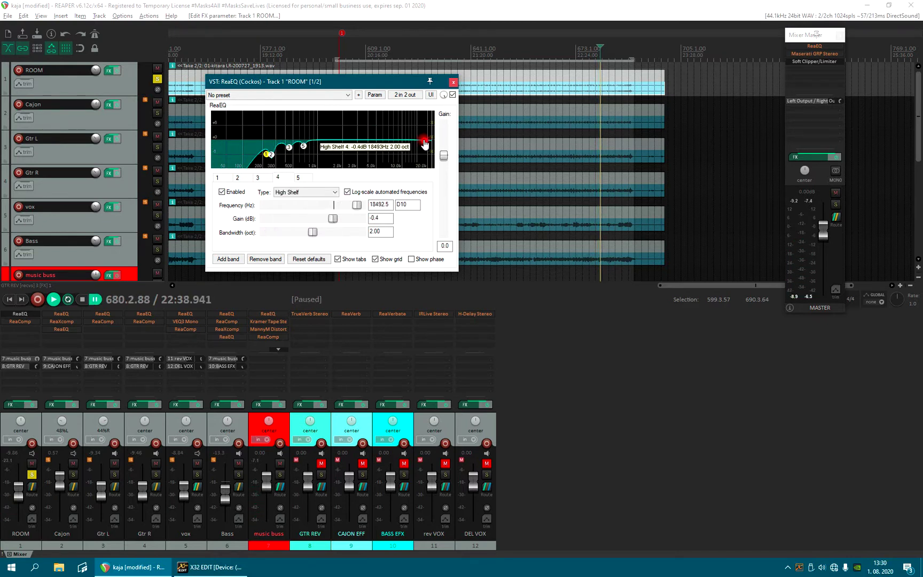
left_click(336, 191)
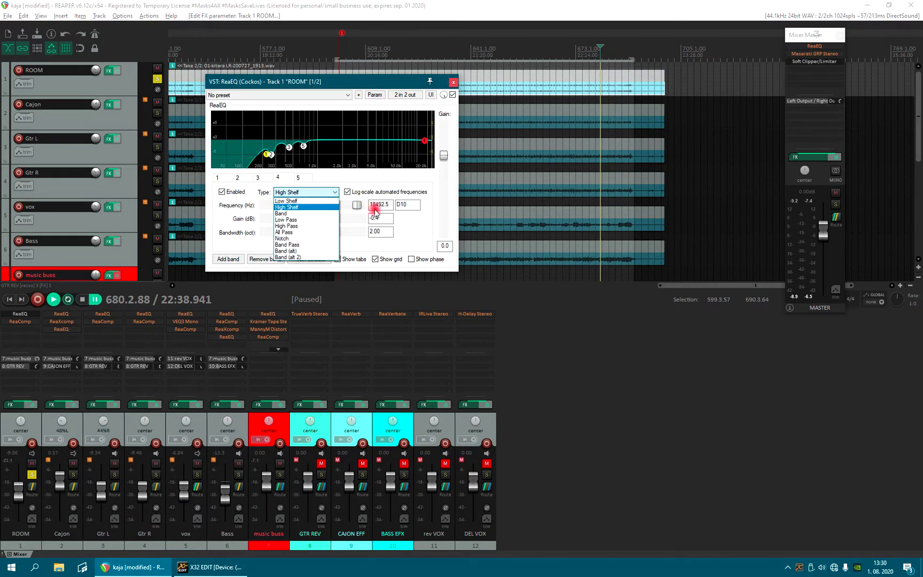
left_click(297, 220)
mouse_move(414, 167)
left_mouse_down()
mouse_move(365, 164)
mouse_move(414, 159)
left_mouse_up()
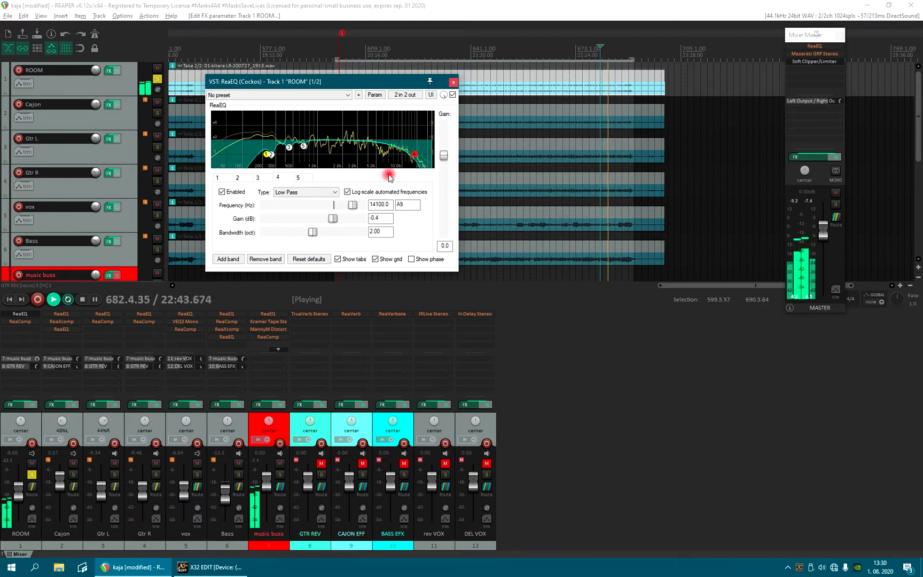
Steepen the band 4 low pass to 1.22 octaves, tune it by ear to about 13419 Hz, and close the ROOM track's EQ
left_click_drag(312, 233, 293, 233)
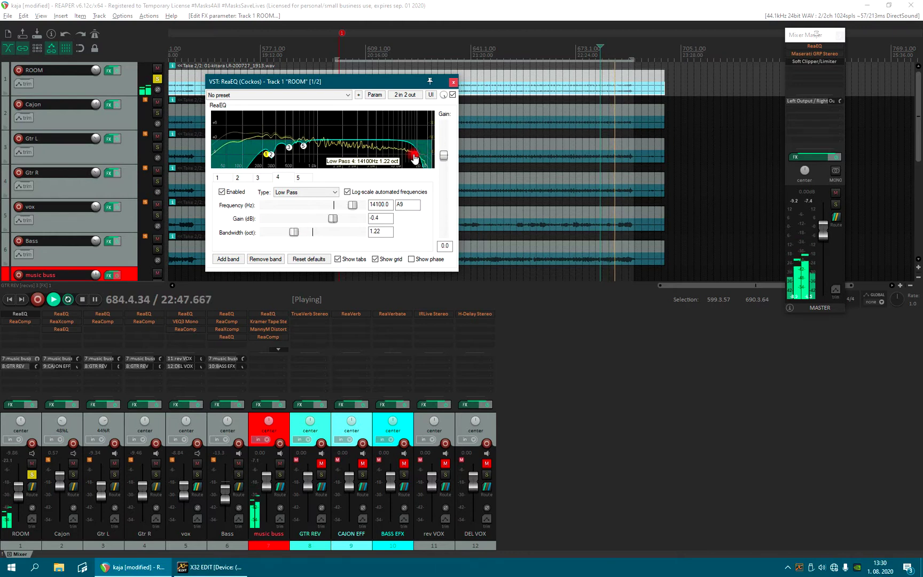
left_click_drag(409, 158, 416, 160)
key("ctrl+space")
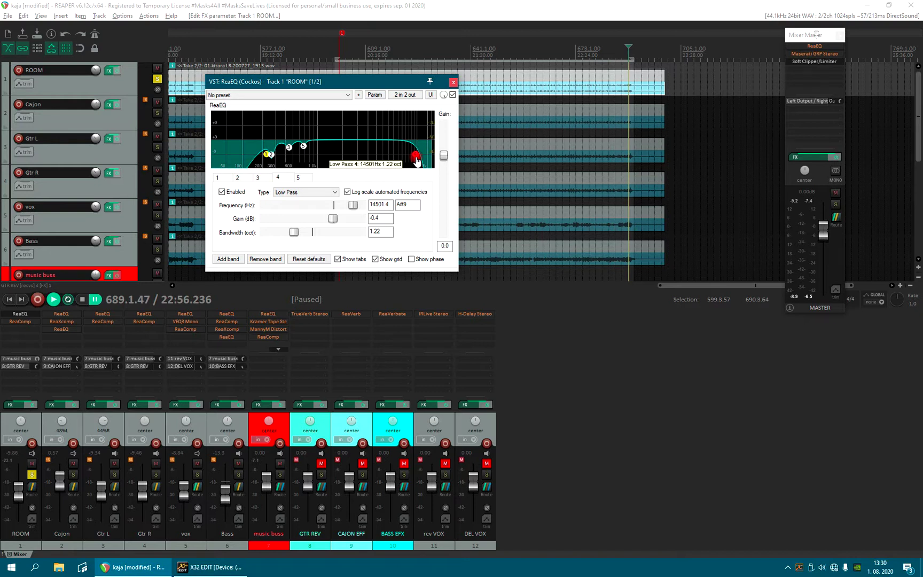
key("ctrl+space")
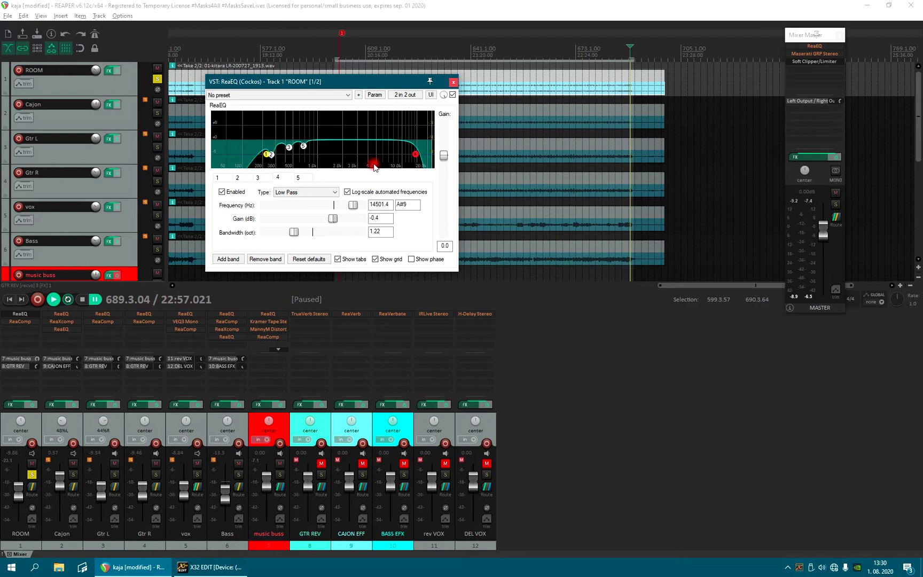
key("ctrl+space")
left_click_drag(415, 159, 412, 160)
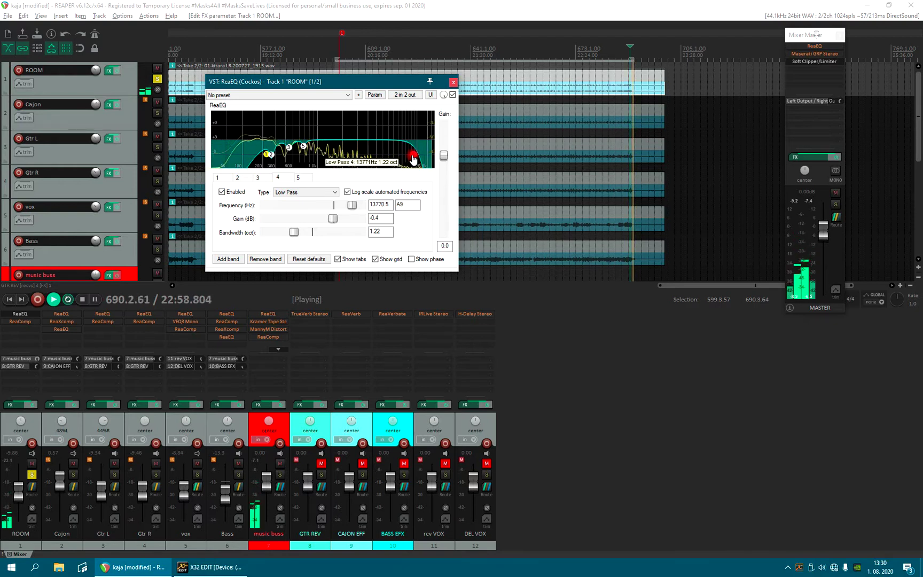
key("ctrl+space")
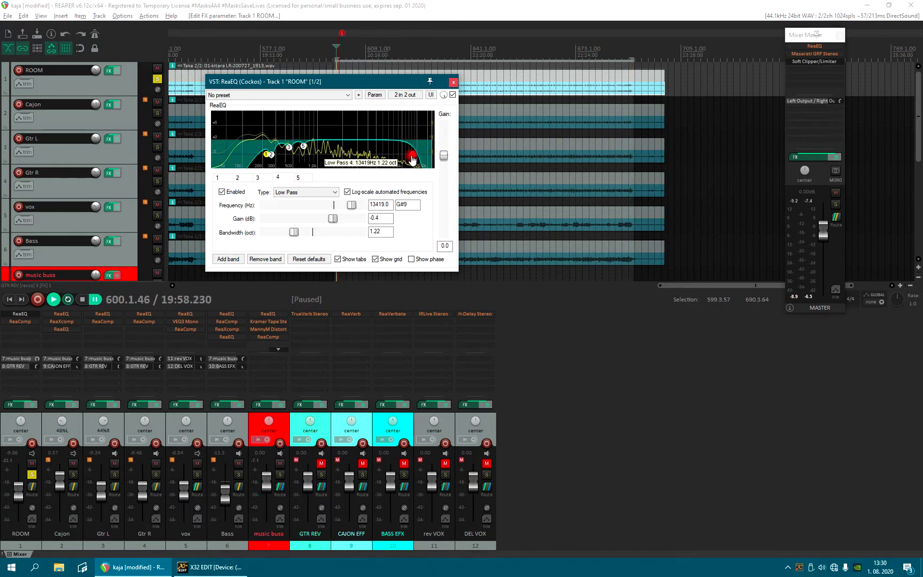
key("ctrl+space")
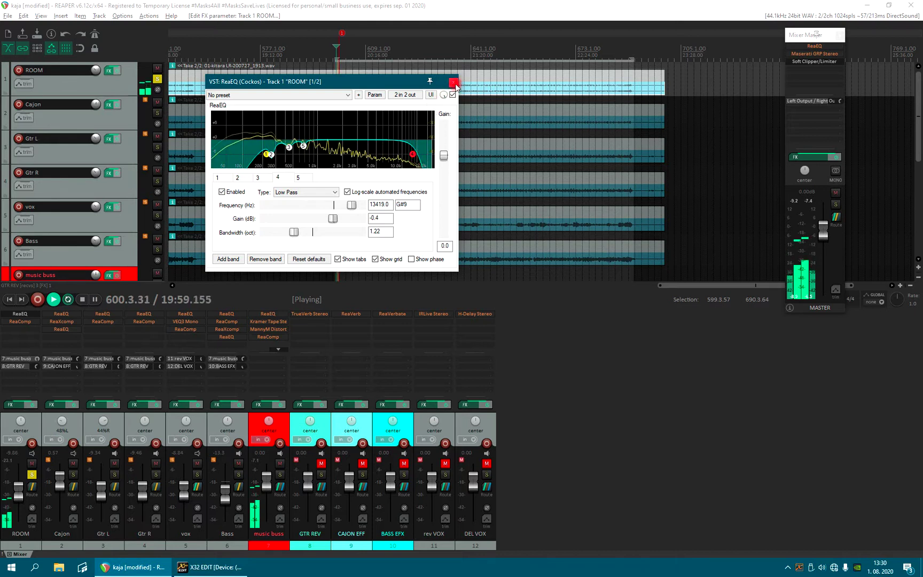
left_click(453, 82)
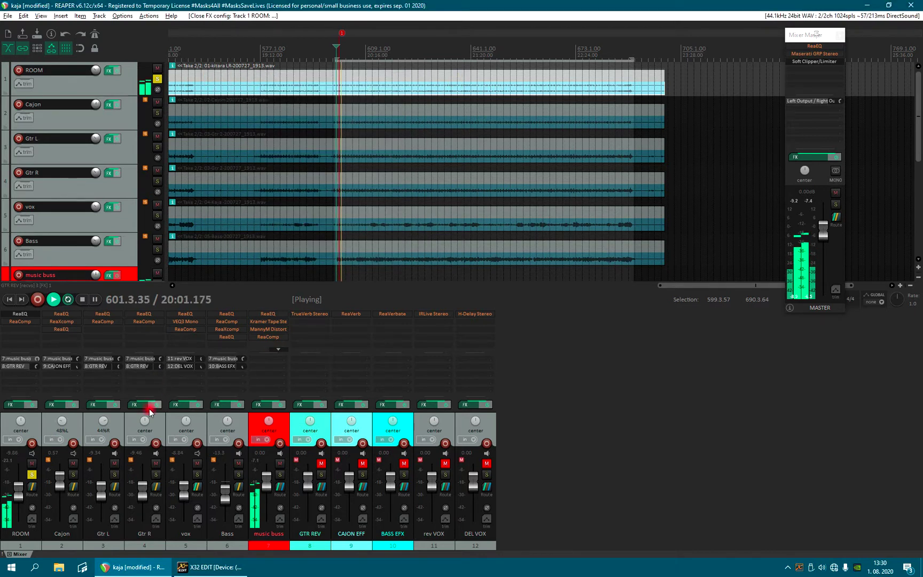
Solo only the Cajon track and play it
key("ctrl+space")
left_click(73, 475)
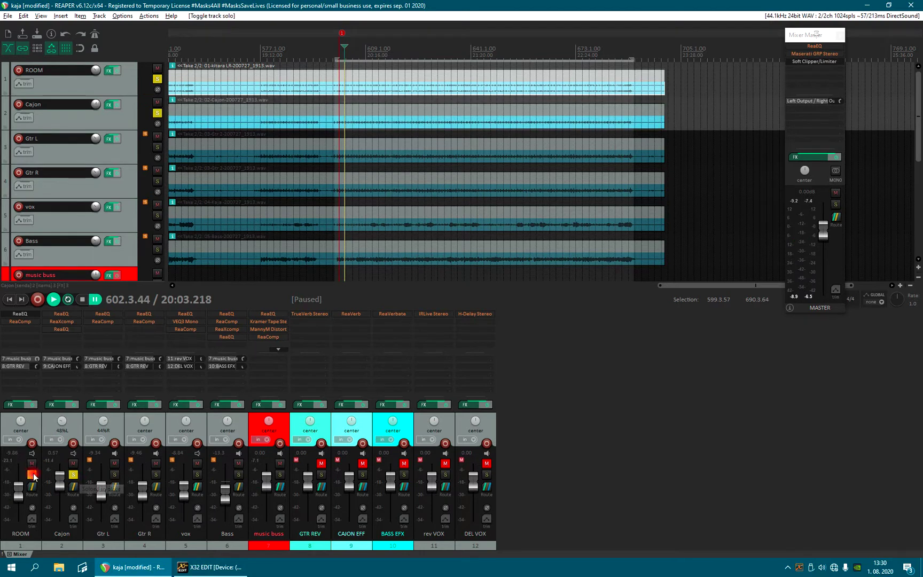
left_click(73, 474, "alt")
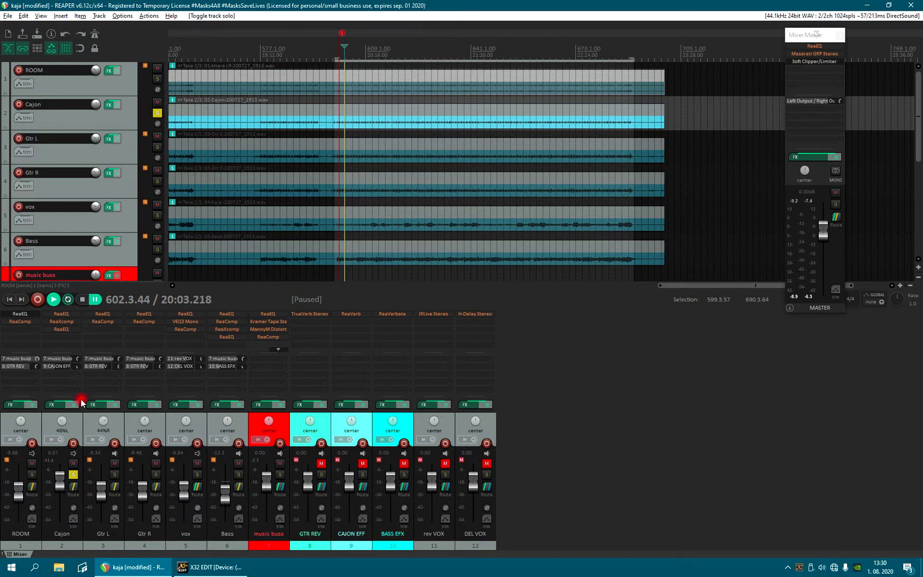
key("space")
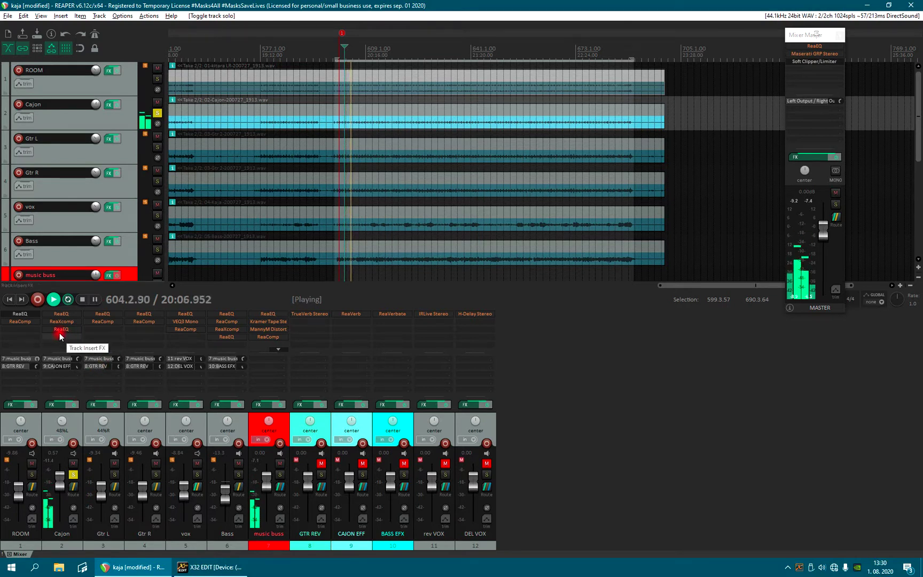
Centre the Cajon pan, and pan Gtr L to about 53% left and Gtr R to about 47% right
mouse_move(63, 425)
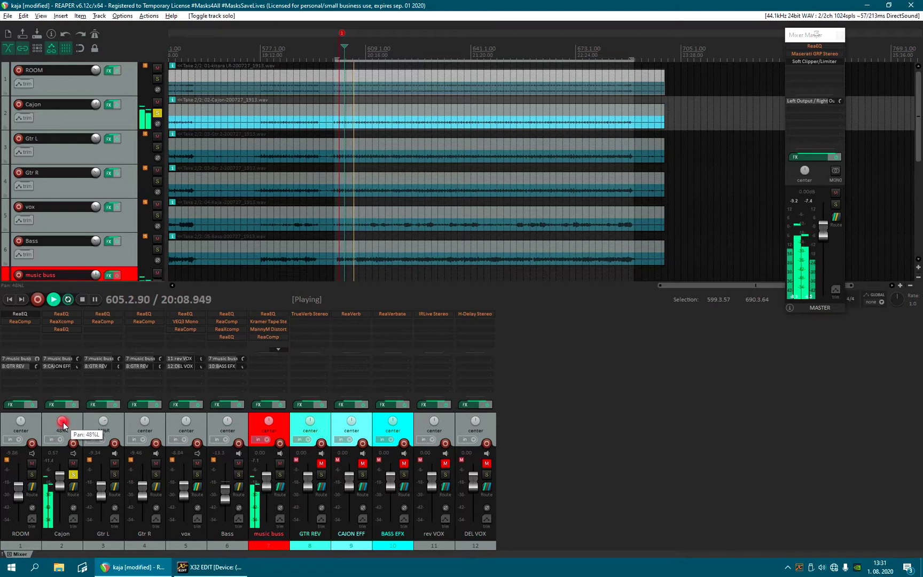
double_click(63, 425)
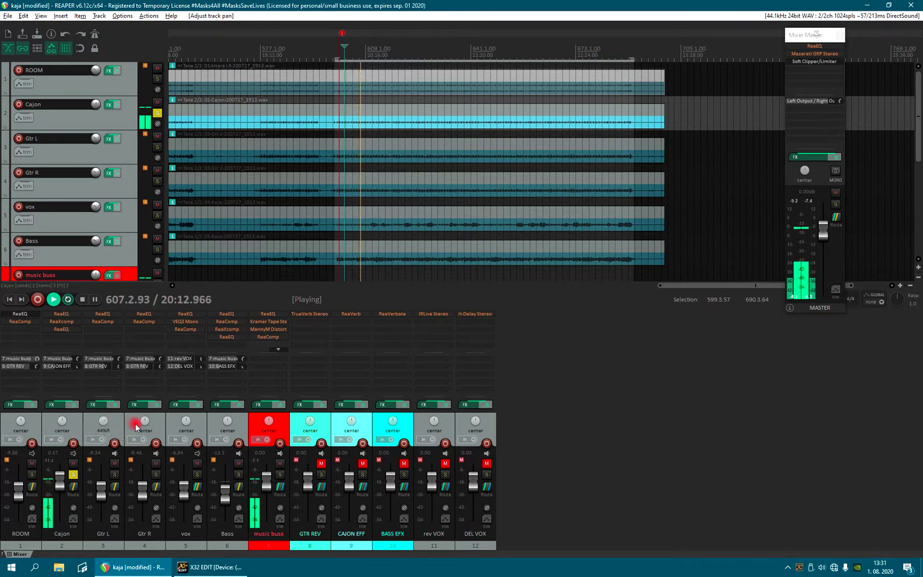
left_click_drag(103, 421, 104, 424)
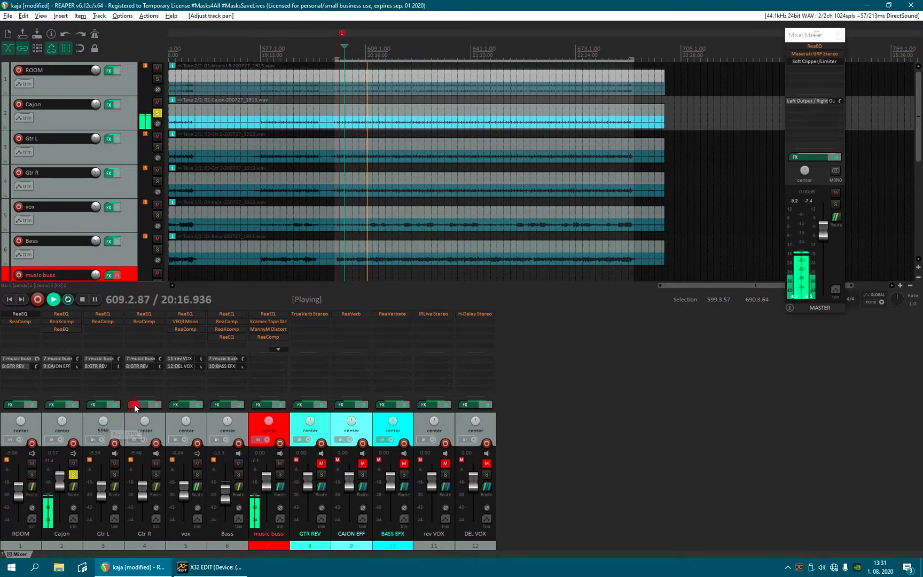
left_click_drag(144, 420, 145, 420)
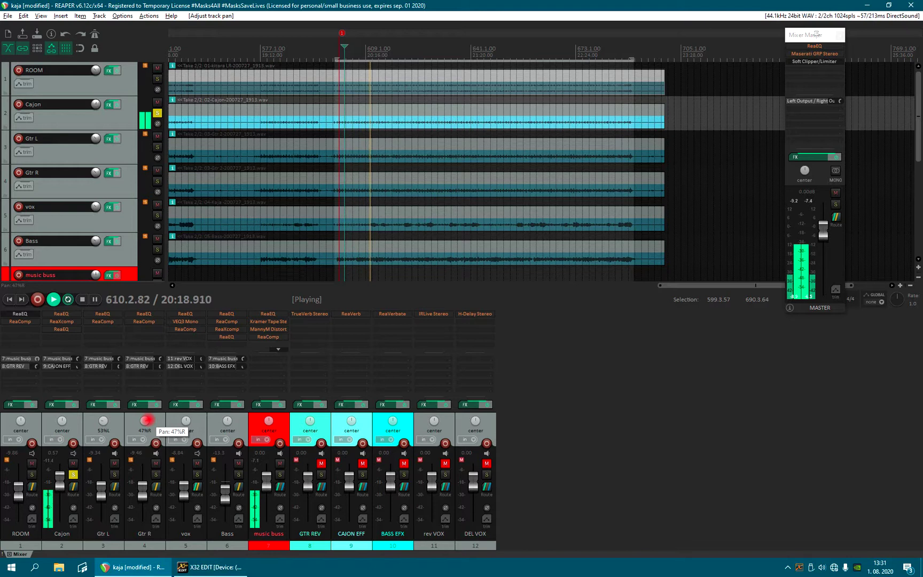
key("ctrl+space")
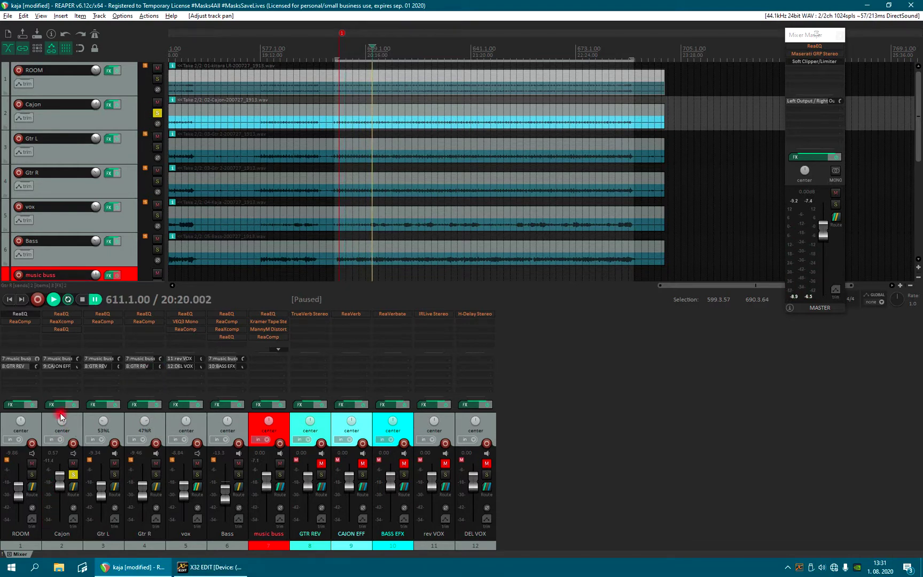
key("ctrl+space")
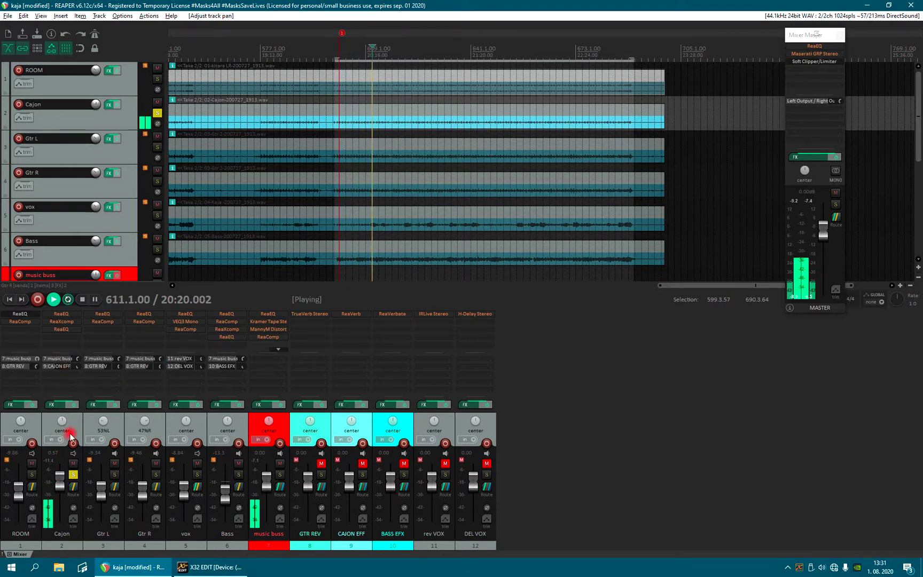
Open the first ReaEQ on the Cajon track, bypass it, and reset its settings to the factory default
left_click(63, 314)
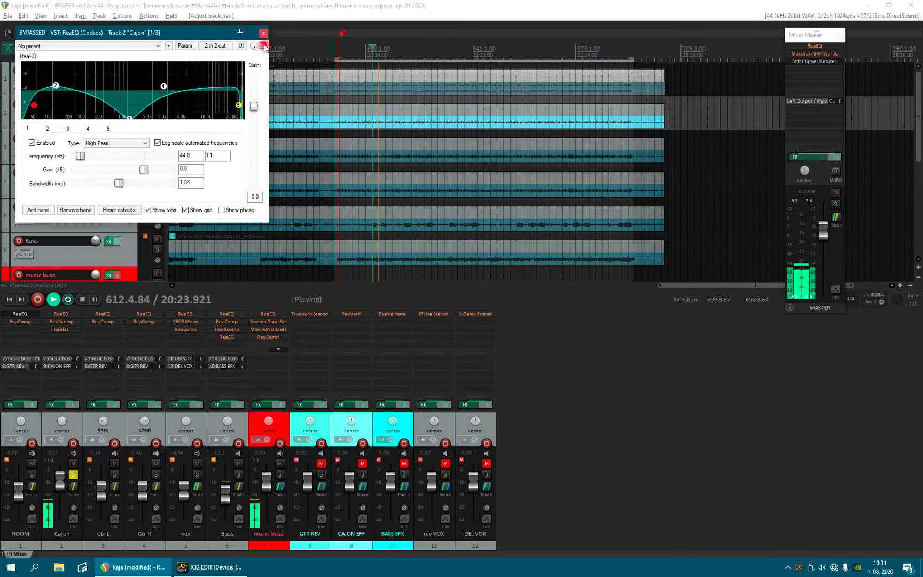
left_click(157, 46)
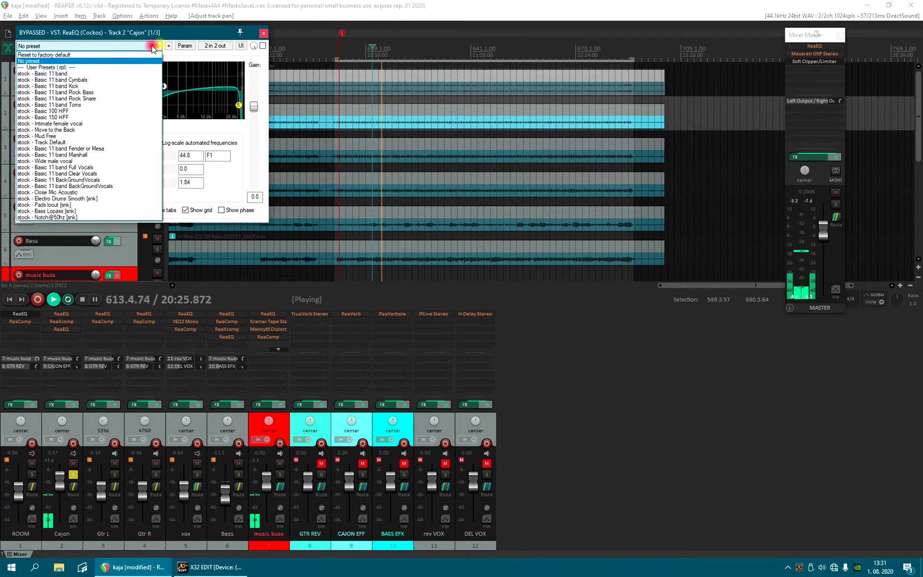
left_click(129, 55)
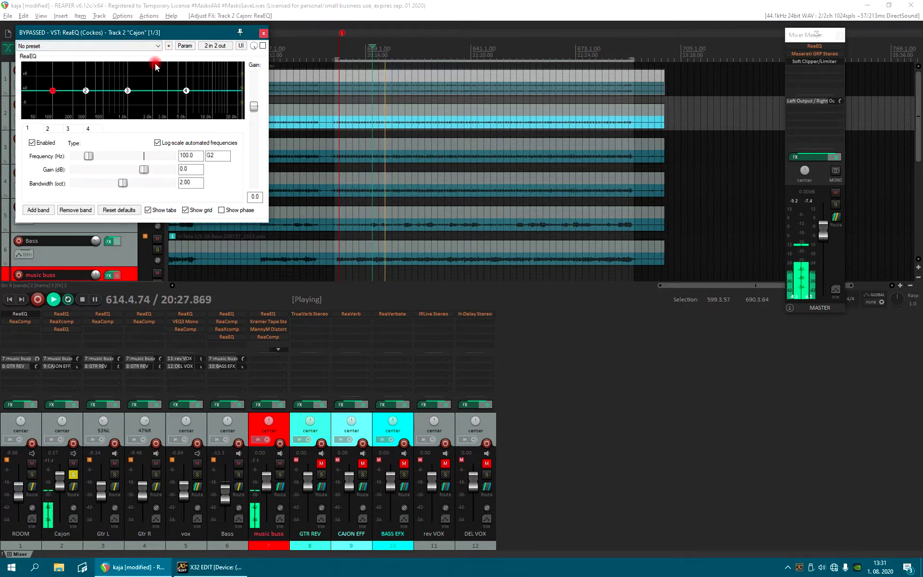
left_click_drag(169, 33, 319, 102)
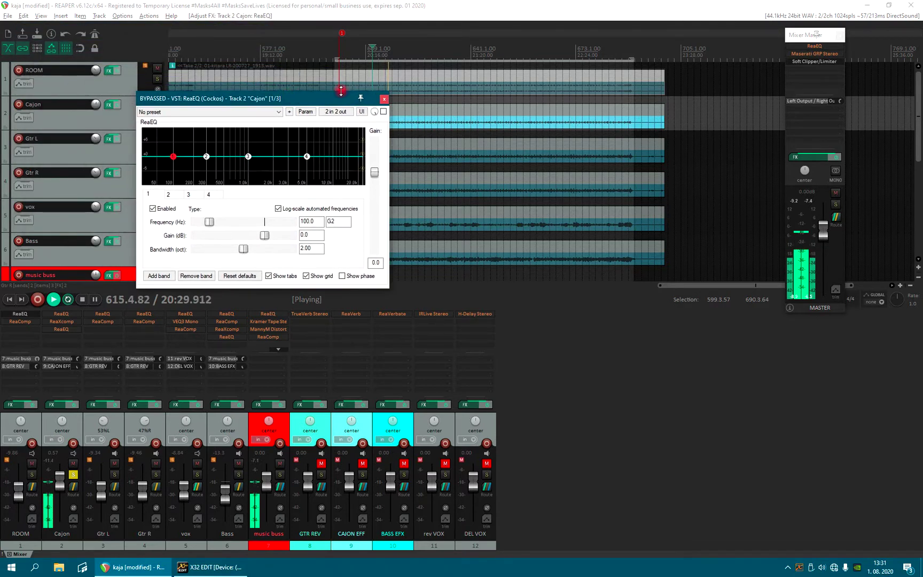
key("ctrl+space")
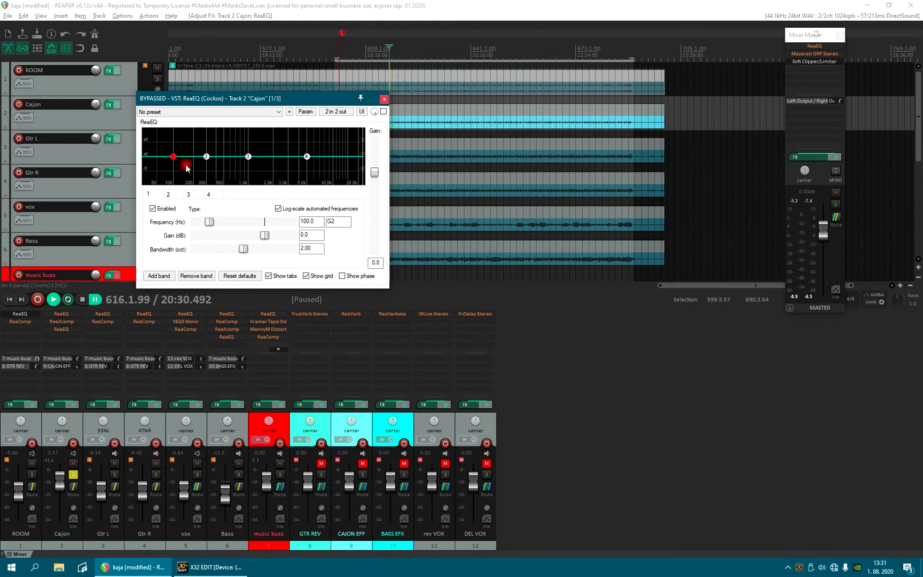
Make band 1 of the Cajon EQ a High Pass filter at about 109 Hz with about 1.70 octaves bandwidth, and play it briefly
mouse_move(175, 159)
left_click_drag(176, 159, 177, 160)
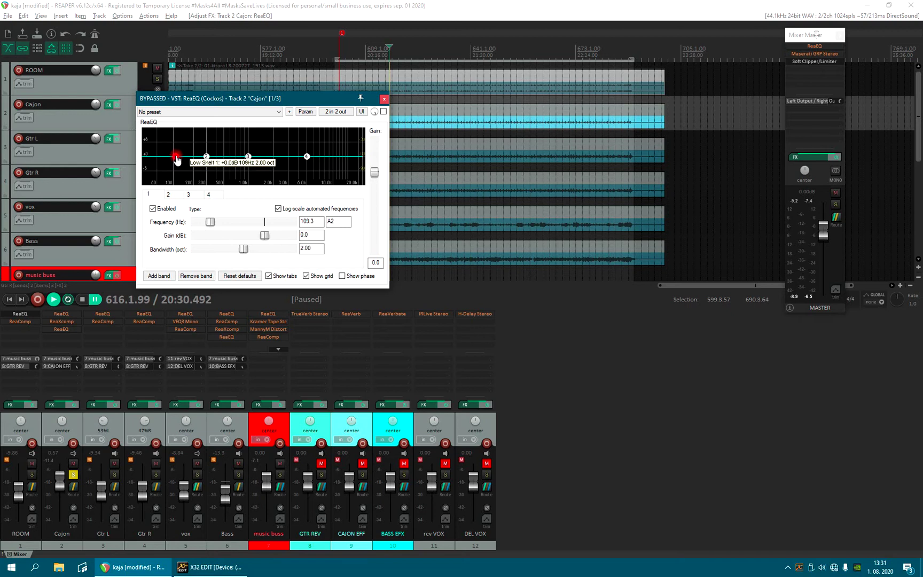
left_click(227, 210)
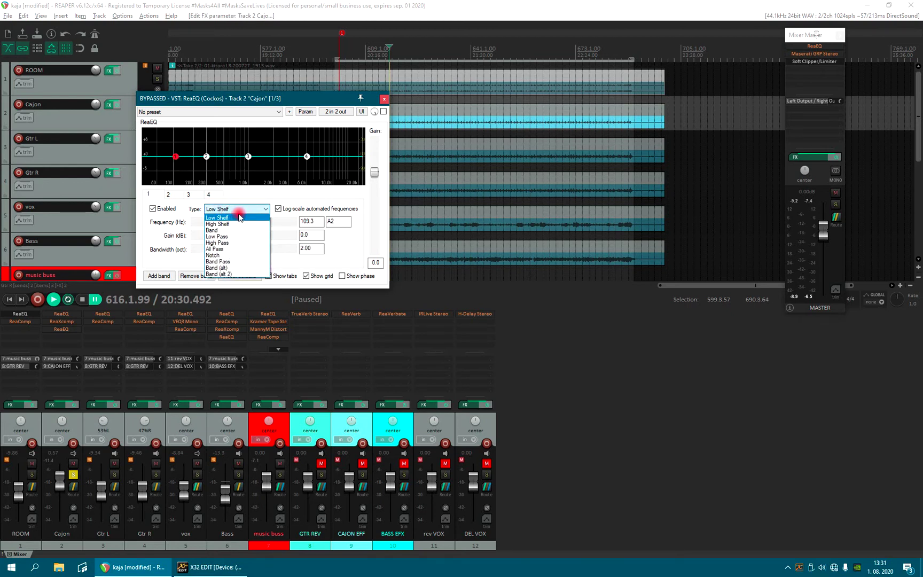
left_click(231, 243)
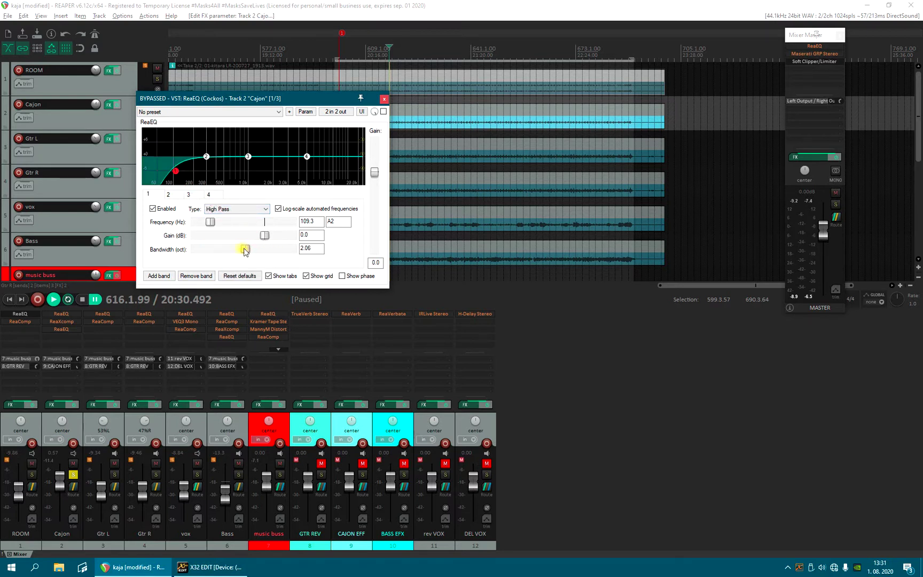
left_click_drag(250, 250, 233, 252)
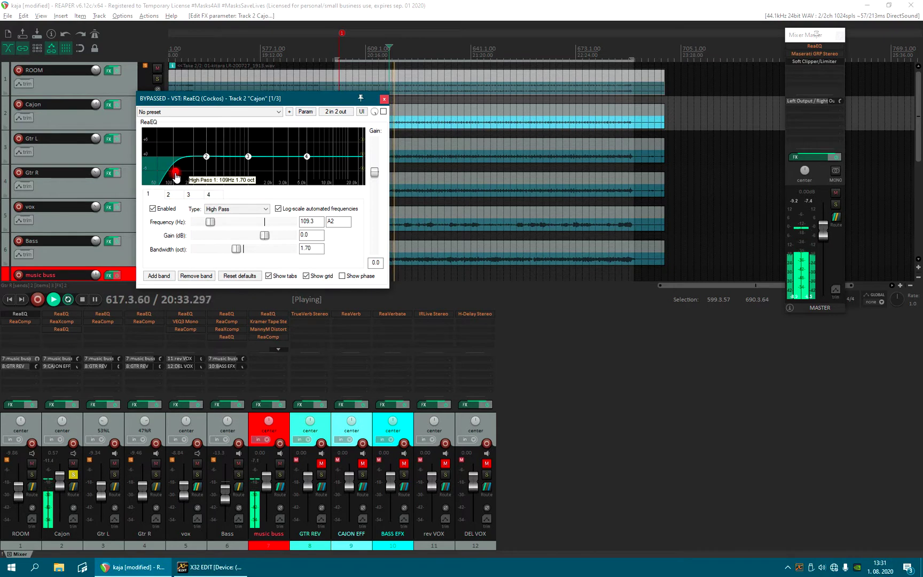
key("ctrl+space")
Lower the Cajon high-pass frequency while listening and set it to 45 Hz
left_click(308, 221)
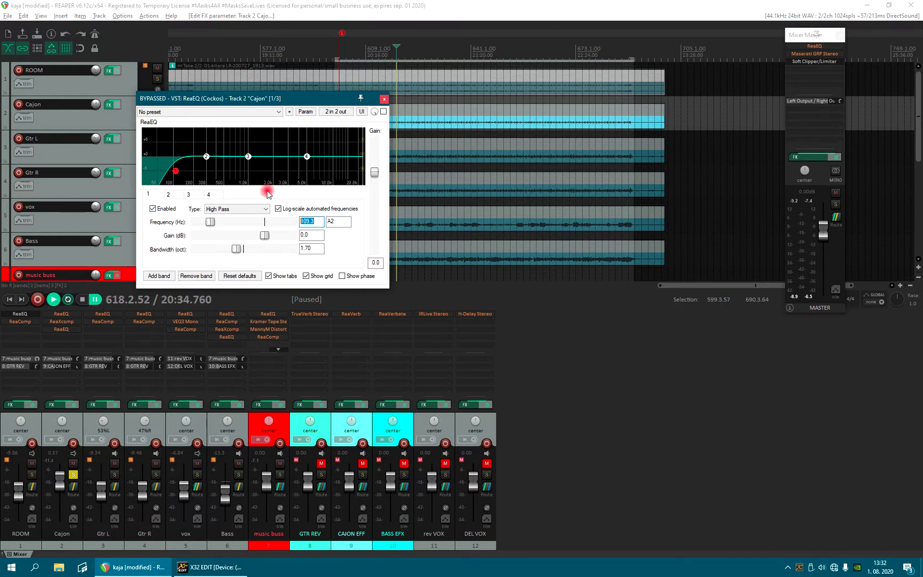
key("space")
mouse_move(210, 221)
left_mouse_down()
mouse_move(190, 227)
mouse_move(203, 231)
left_mouse_up()
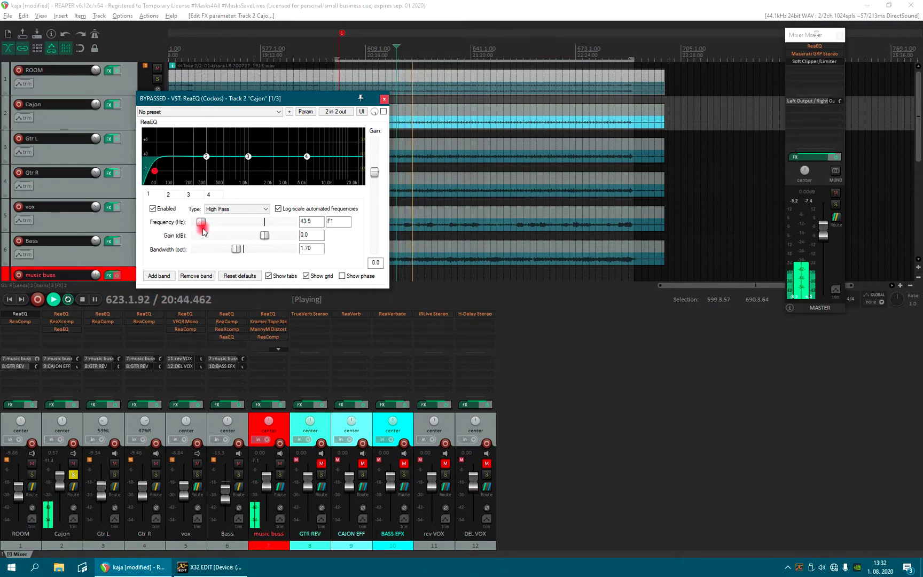
key("ctrl+space")
left_click_drag(315, 221, 290, 222)
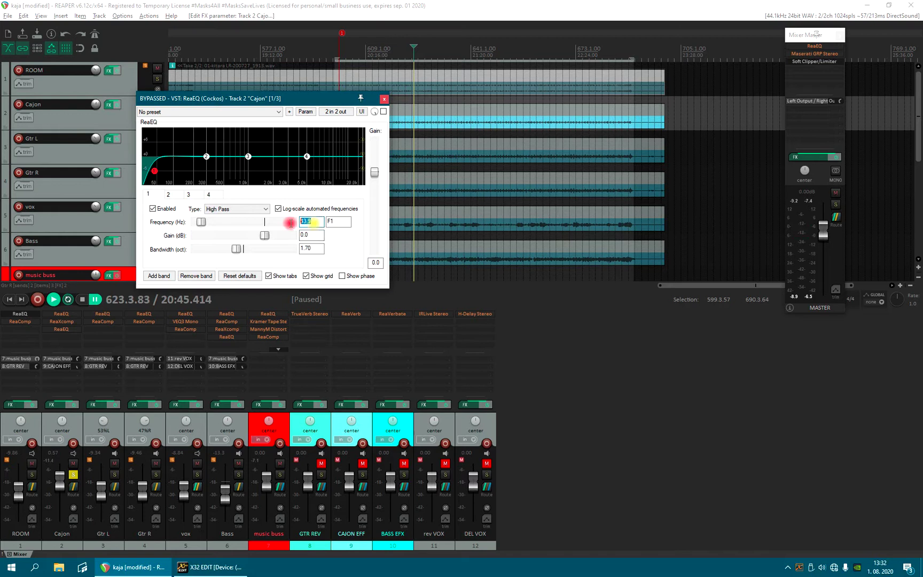
type("45")
key("ctrl+space")
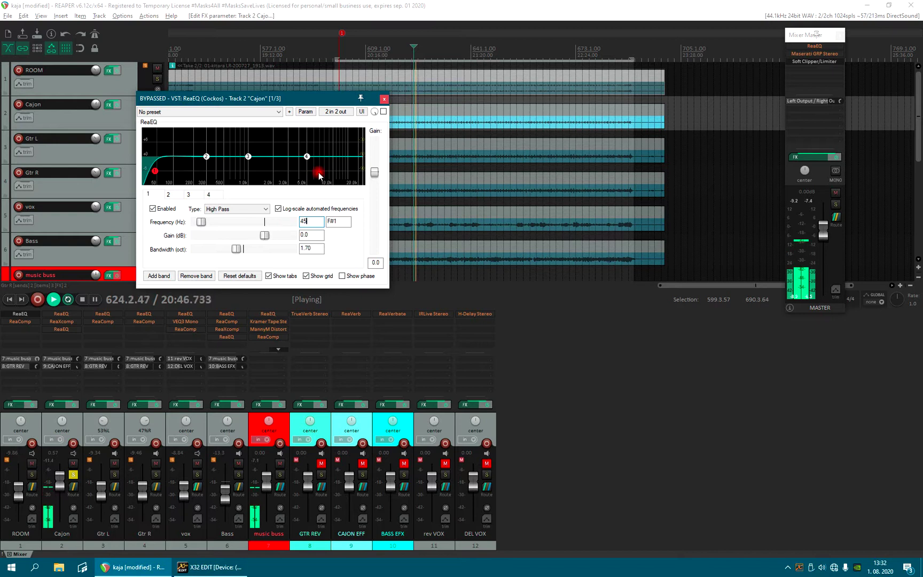
Cut band 3 of the Cajon EQ by about 9.8 dB at about 513 Hz during playback, and enable the EQ
key("ctrl+space")
left_click_drag(206, 157, 207, 156)
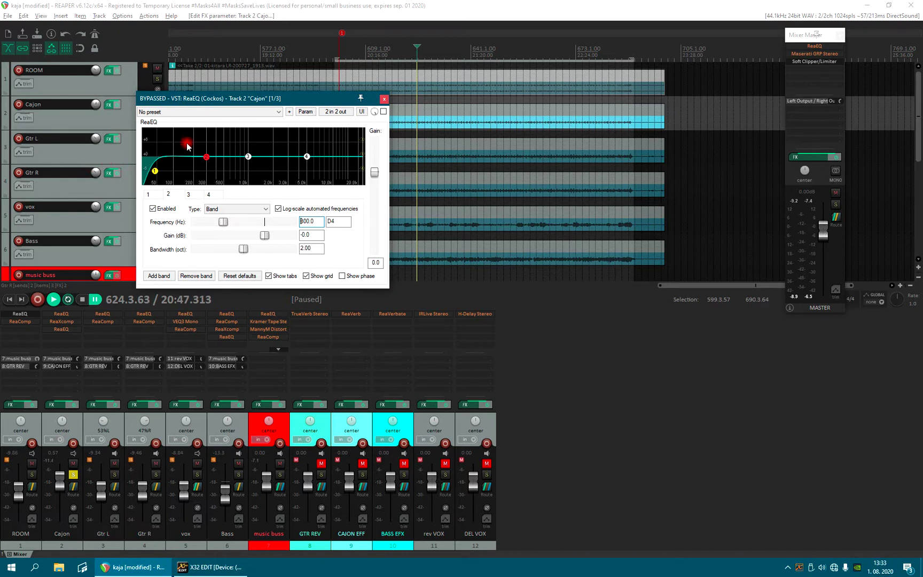
key("space")
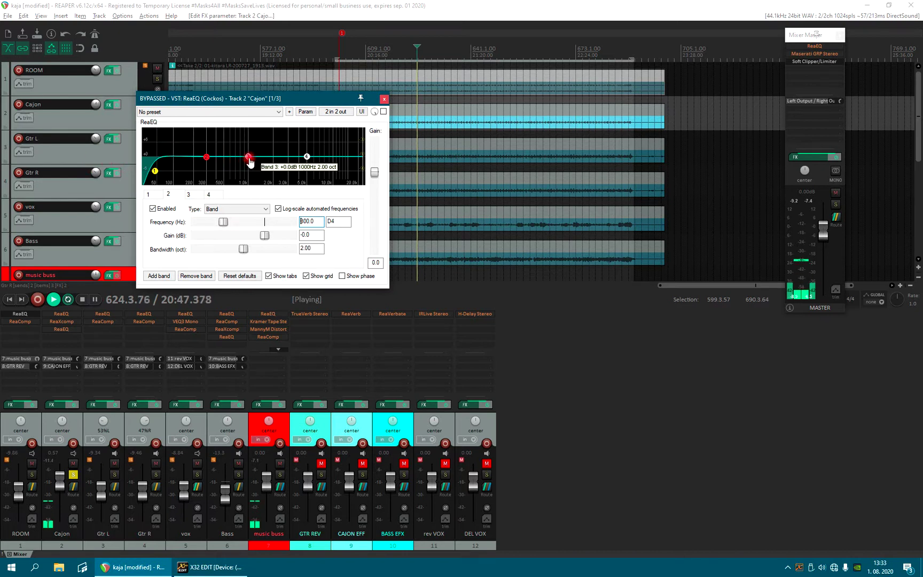
left_click_drag(248, 161, 226, 183)
left_click(383, 111)
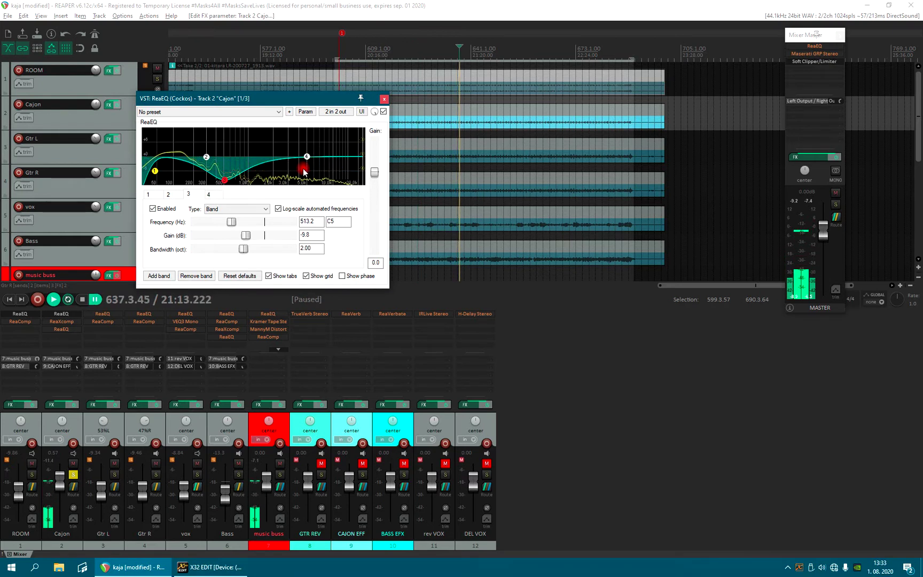
key("ctrl+space")
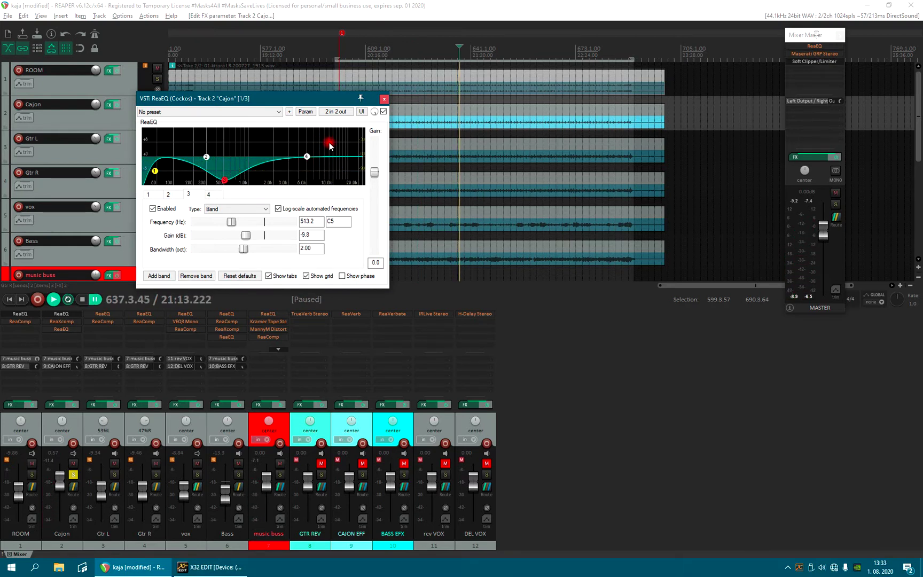
Make band 4 of the Cajon EQ a Low Pass filter at about 23 kHz with 2.00 octaves bandwidth
left_click_drag(209, 159, 208, 161)
left_click_drag(310, 159, 345, 177)
left_click(240, 209)
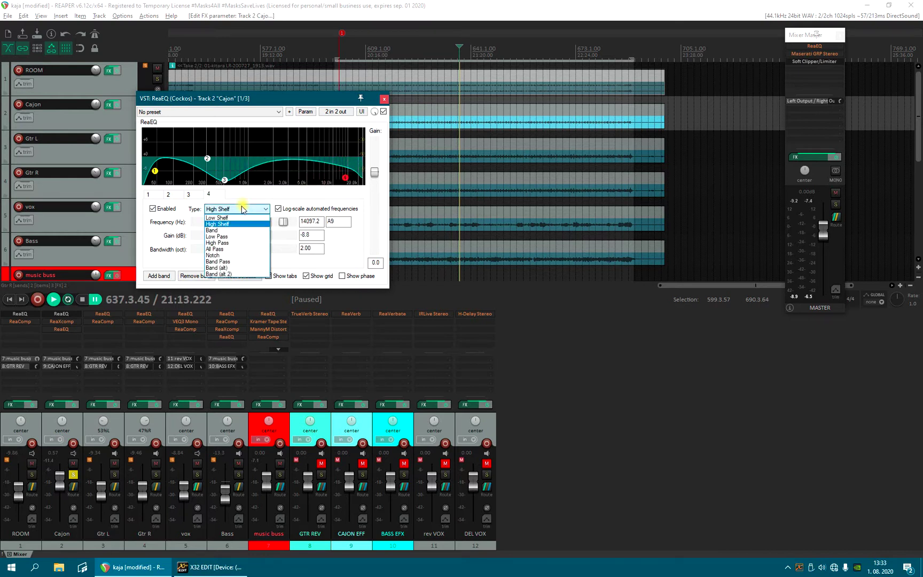
left_click(236, 236)
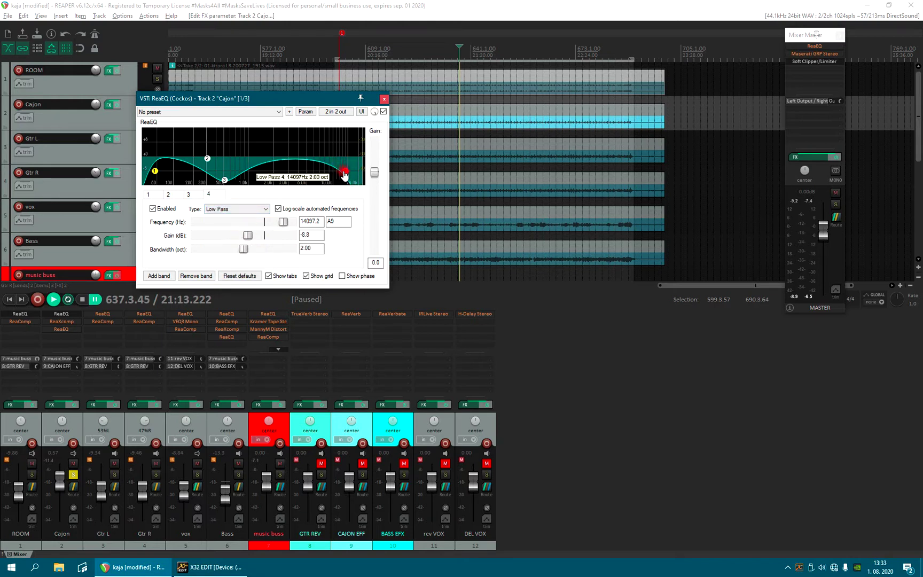
mouse_move(345, 178)
left_mouse_down()
mouse_move(367, 162)
mouse_move(360, 180)
left_mouse_up()
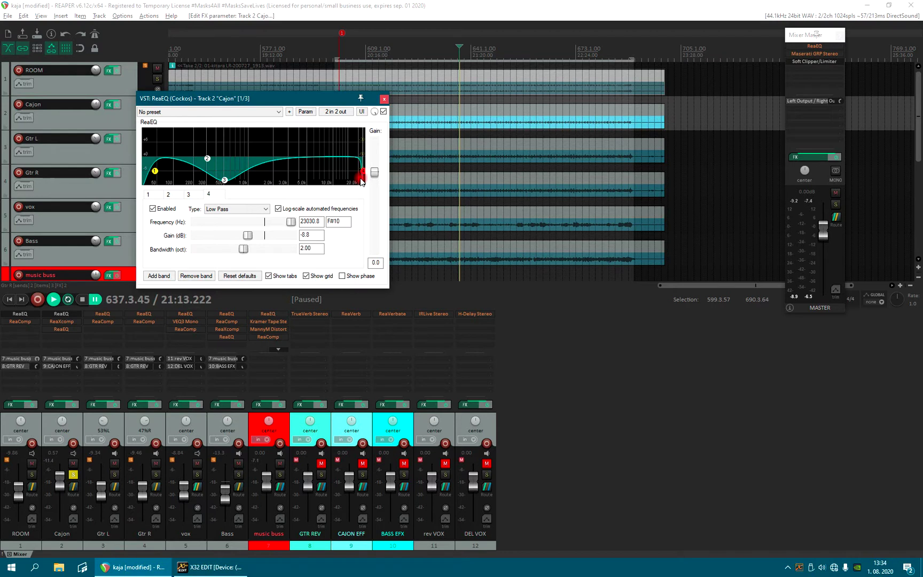
Fine-tune the Cajon low-pass filter while listening, pause playback, and close the EQ window
key("space")
mouse_move(361, 181)
left_mouse_down()
mouse_move(287, 207)
mouse_move(357, 191)
left_mouse_up()
key("ctrl+space")
left_click(382, 99)
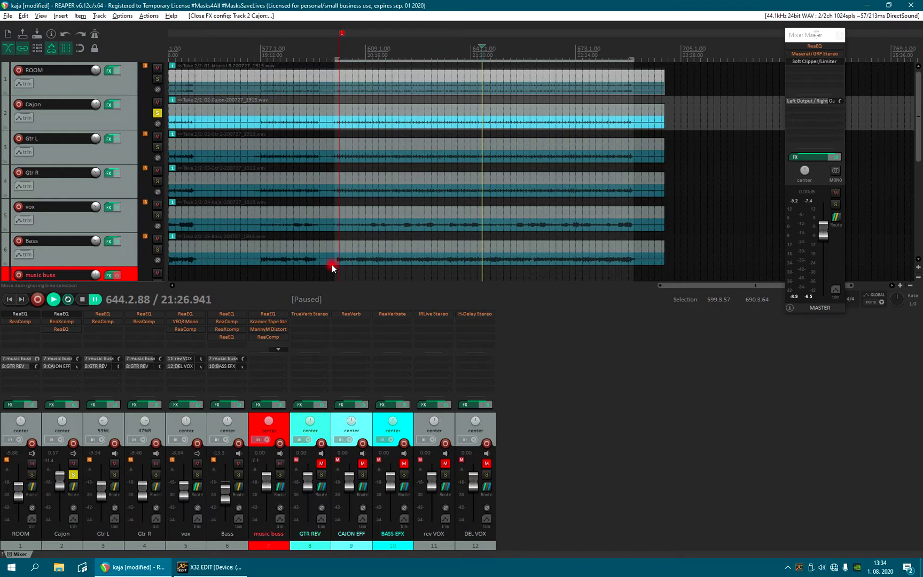
Move the solo from Cajon to Gtr L, centre the Gtr L pan, and start playback
left_click(74, 475)
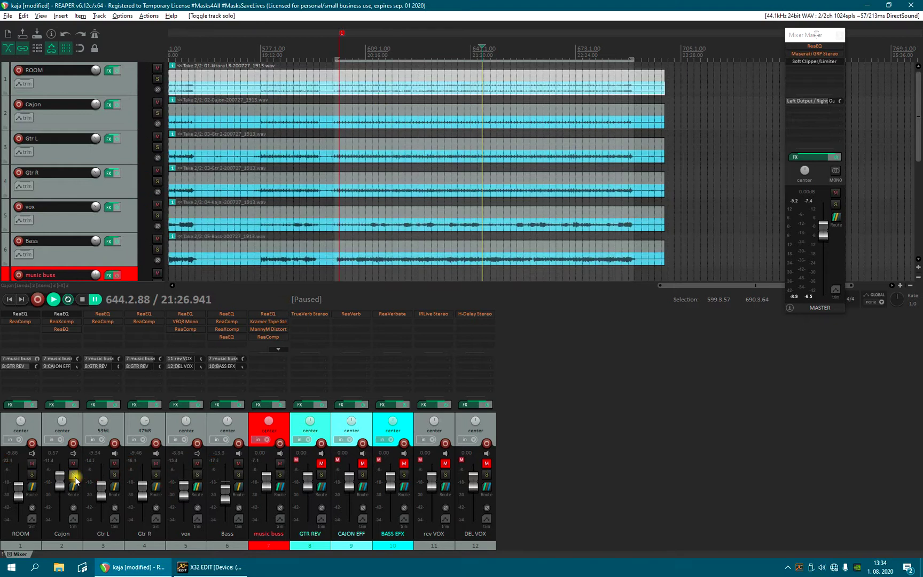
left_click(115, 475)
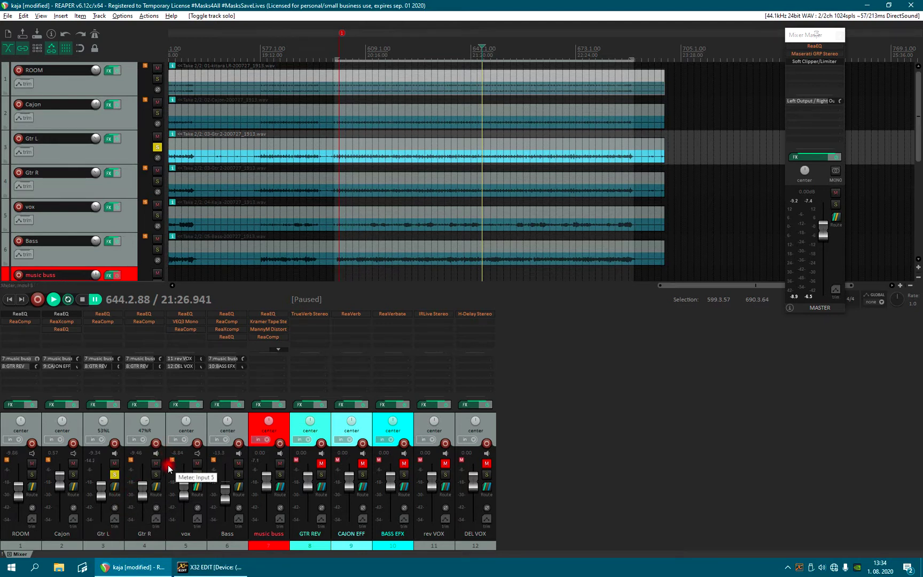
key("space")
key("space")
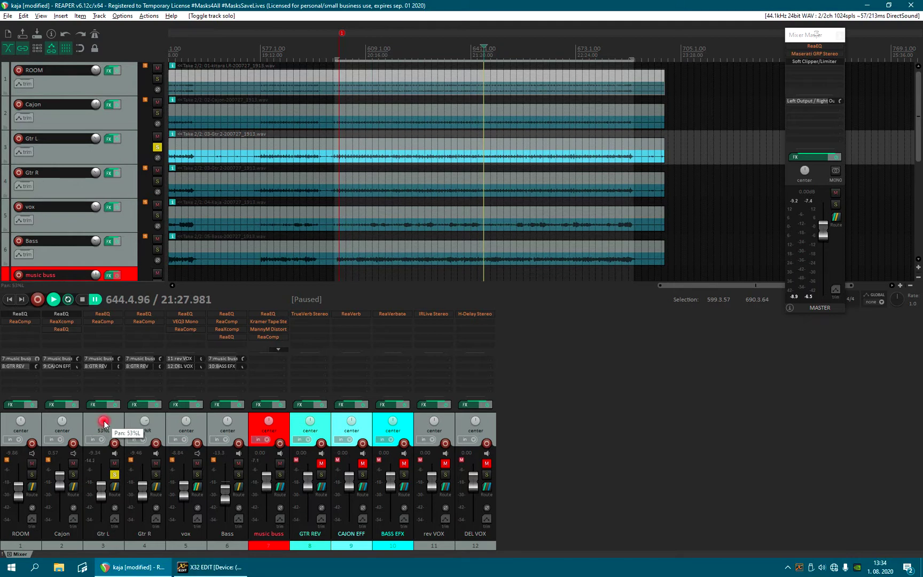
double_click(105, 424)
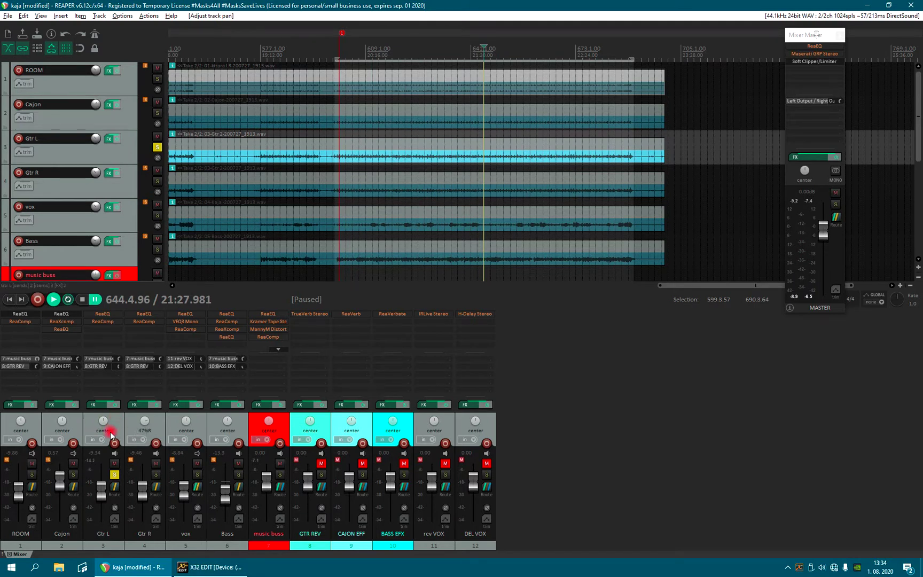
key("space")
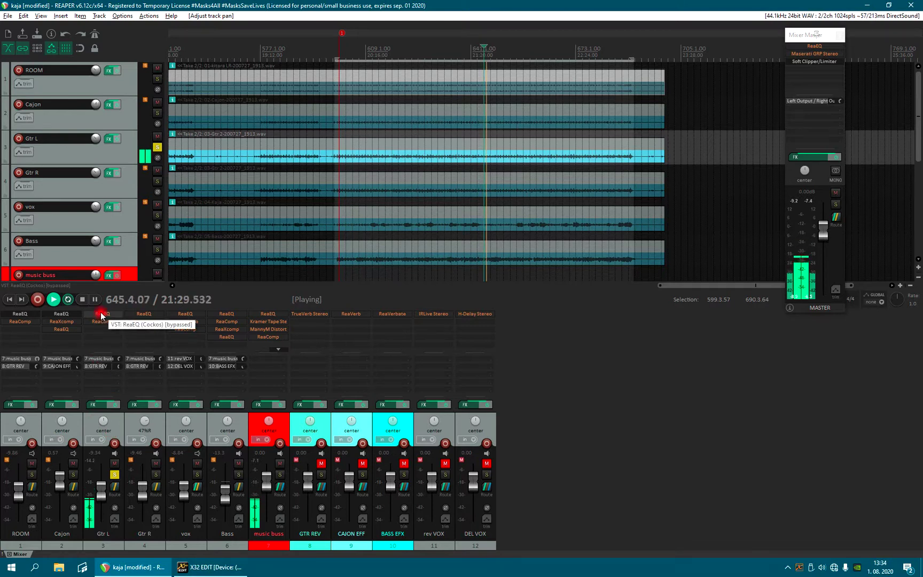
Open the ReaEQ on Gtr L, enable it, reset it to the factory default, and pause playback
double_click(101, 315)
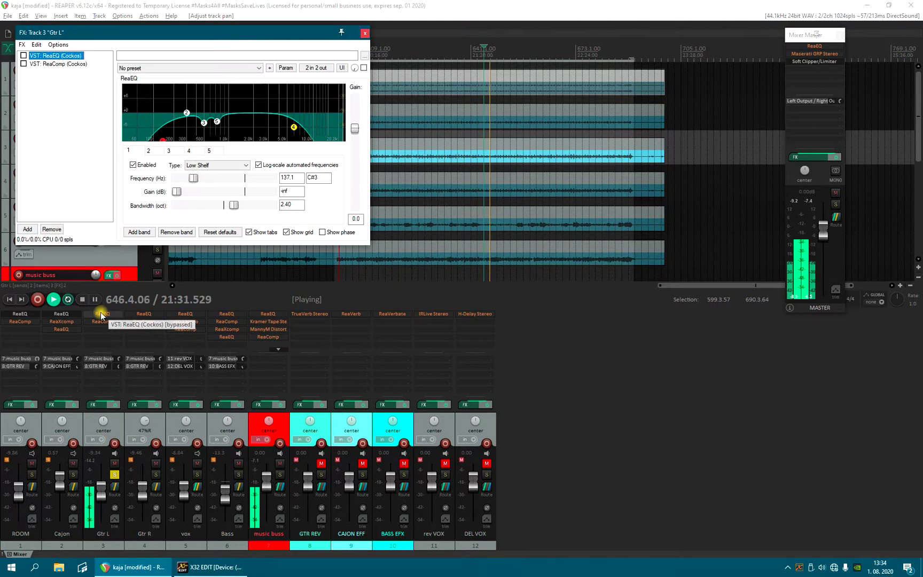
left_click(100, 315, "shift")
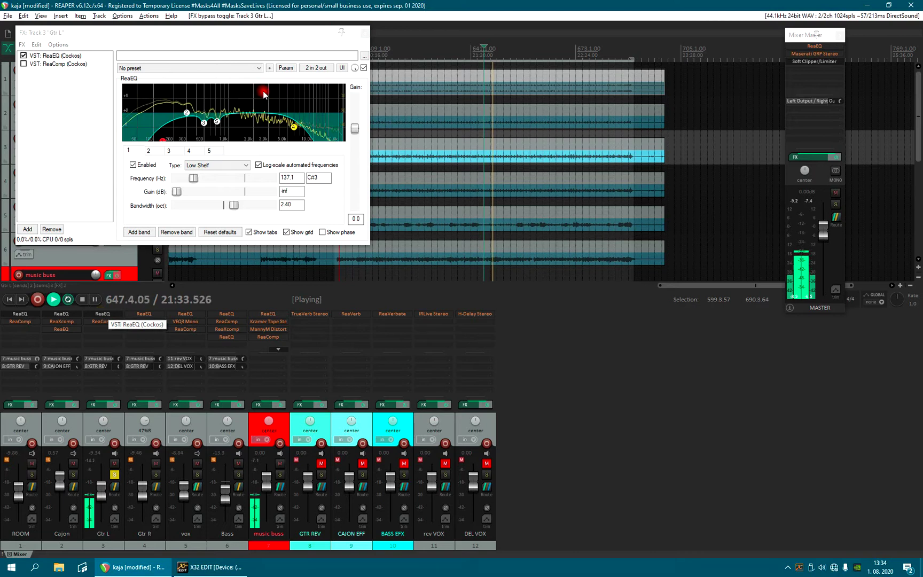
left_click(258, 67)
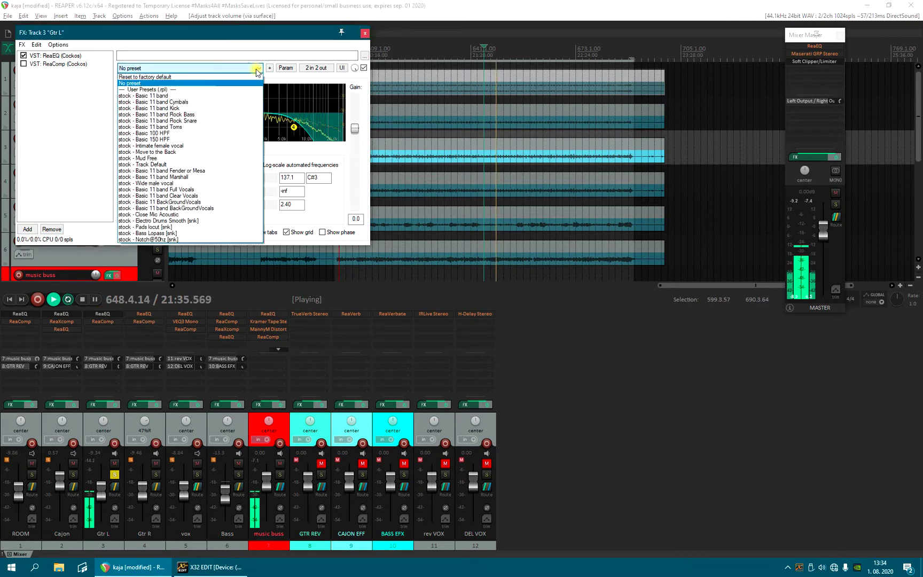
left_click(216, 77)
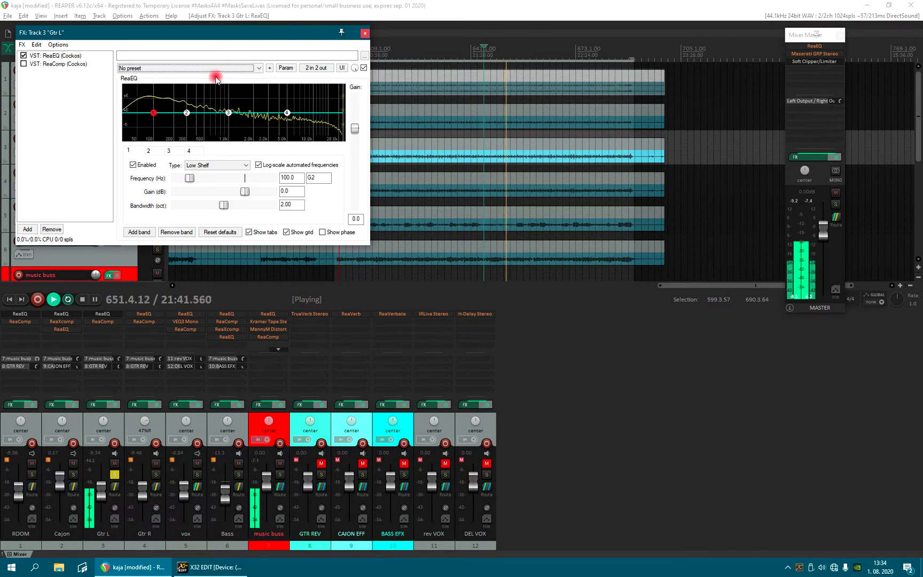
key("ctrl+space")
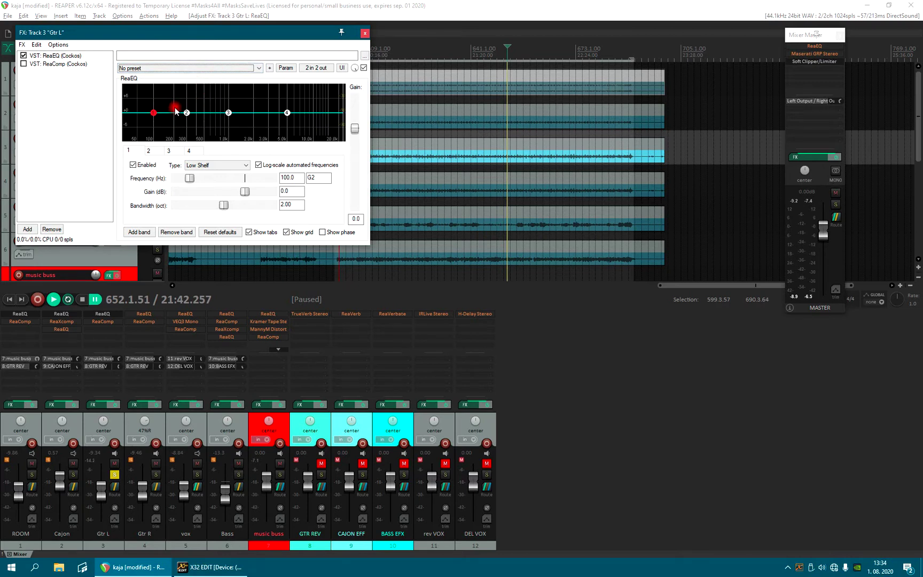
Make band 1 of the Gtr L EQ a High Pass filter and raise it to about 158.5 Hz while listening
left_click_drag(153, 113, 153, 120)
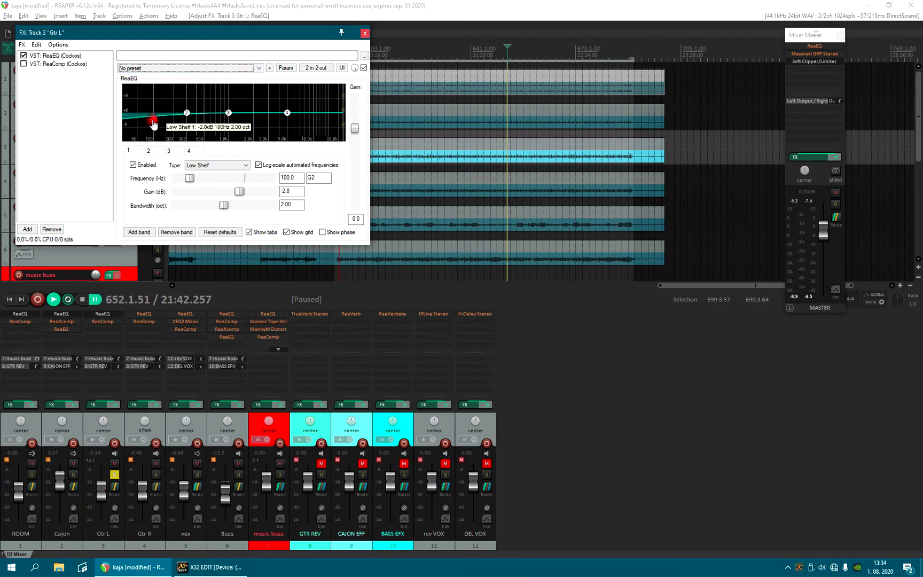
left_click(192, 167)
left_click(202, 202)
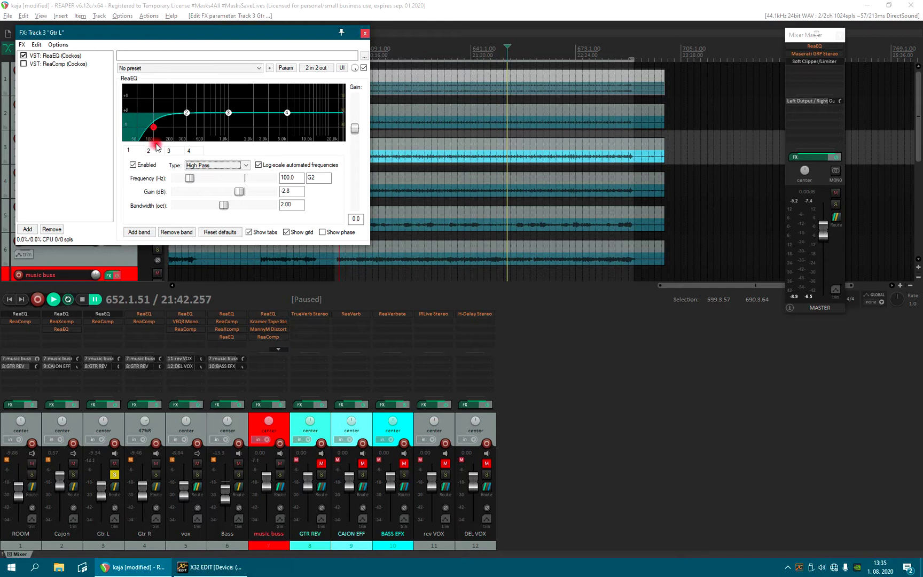
key("space")
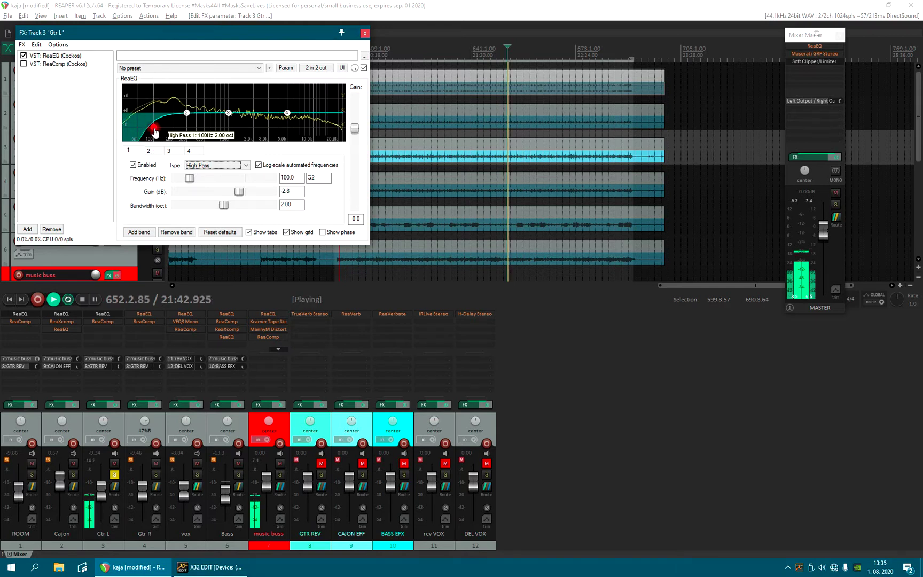
mouse_move(153, 128)
left_mouse_down()
mouse_move(131, 132)
mouse_move(175, 137)
mouse_move(167, 140)
left_mouse_up()
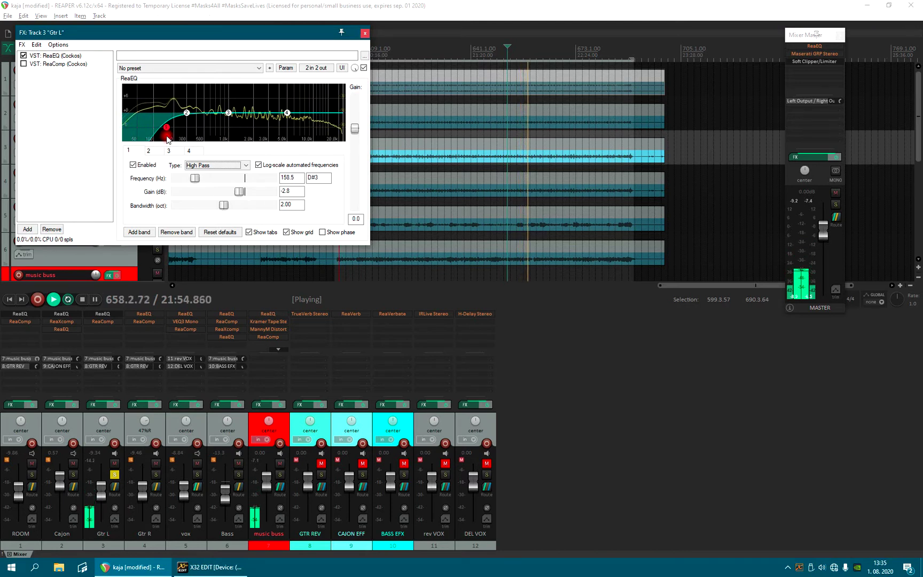
key("ctrl+space")
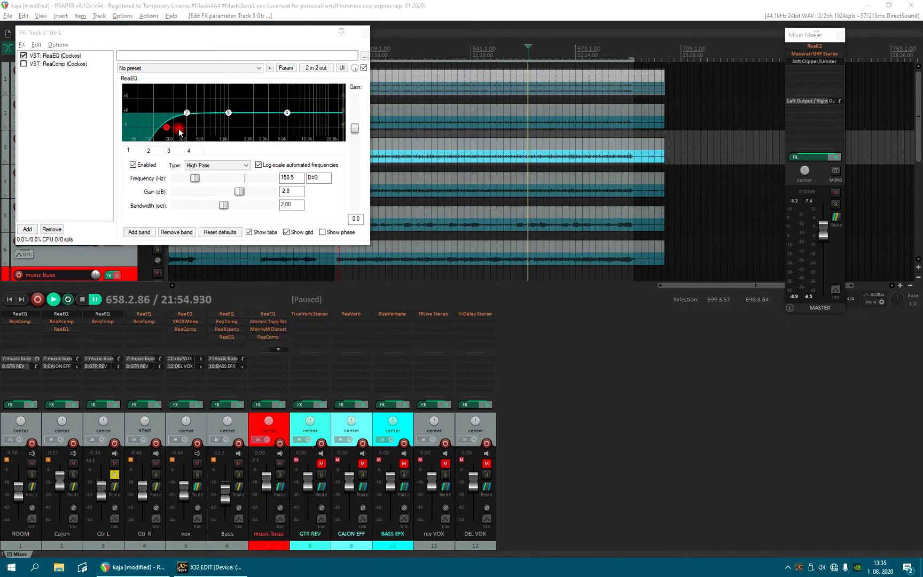
Switch to X32 Edit, open the Monitor settings, set the Monitor Level to about -10.5 dB, and return to REAPER
key("alt+Tab")
key("alt+Tab")
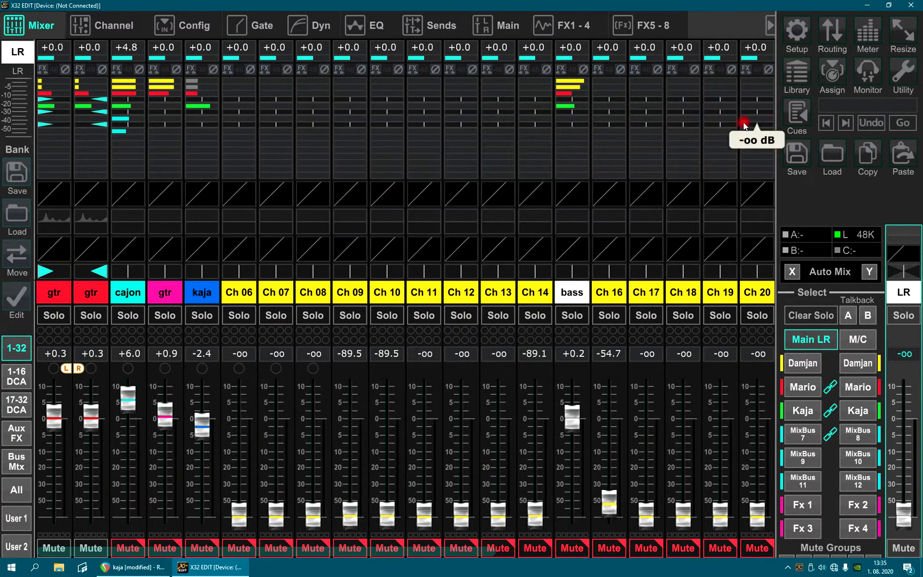
left_click(867, 72)
mouse_move(668, 344)
left_click_drag(668, 346, 674, 330)
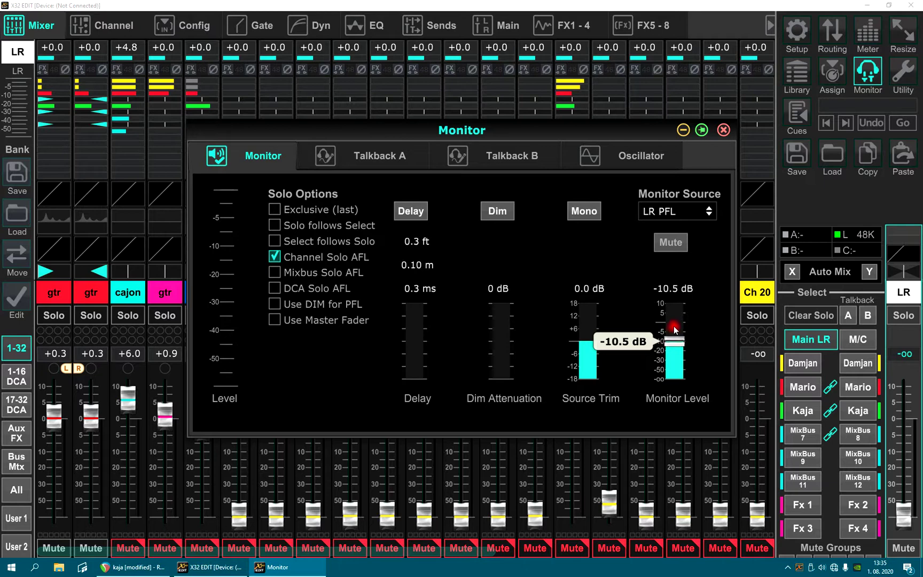
key("alt+Tab")
key("alt+Tab")
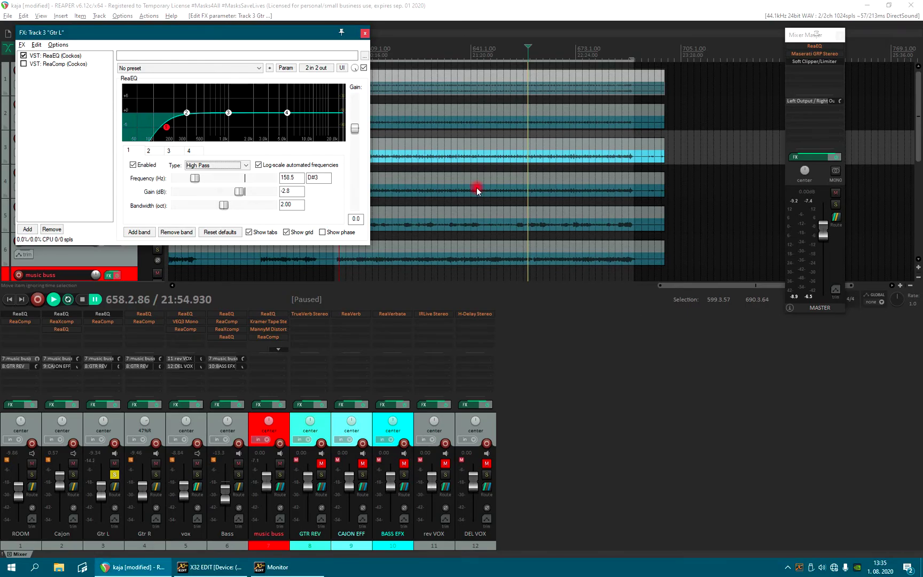
With Gtr L playing, set the X32 Edit Monitor Level to about -11 dB, close the Monitor window, and return to REAPER
key("space")
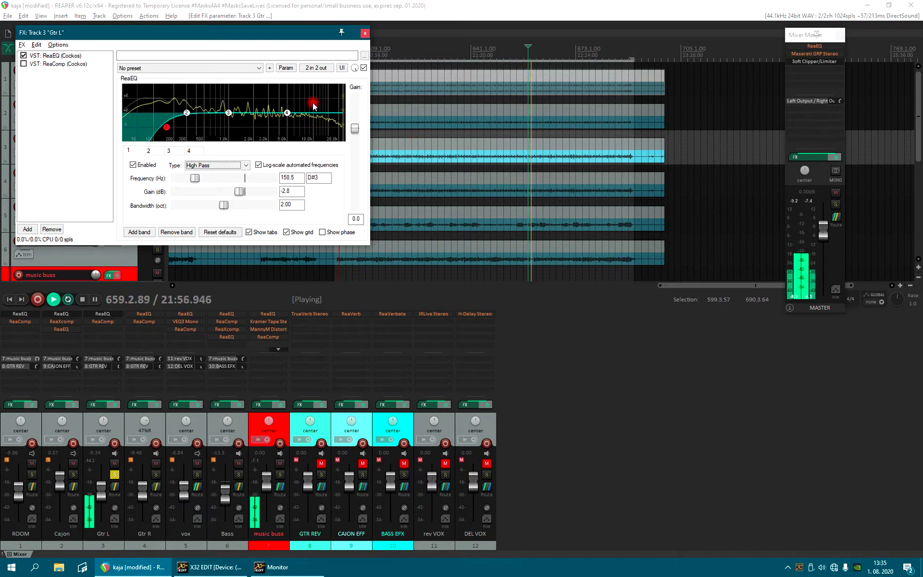
key("alt+Tab")
key("alt+Tab")
key("alt+Tab")
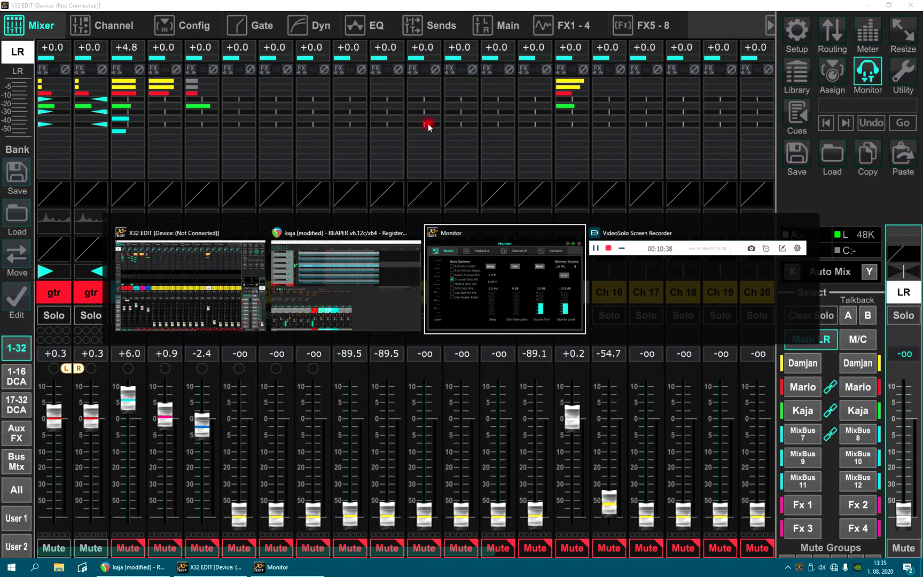
left_click_drag(674, 306, 667, 342)
left_click(592, 340)
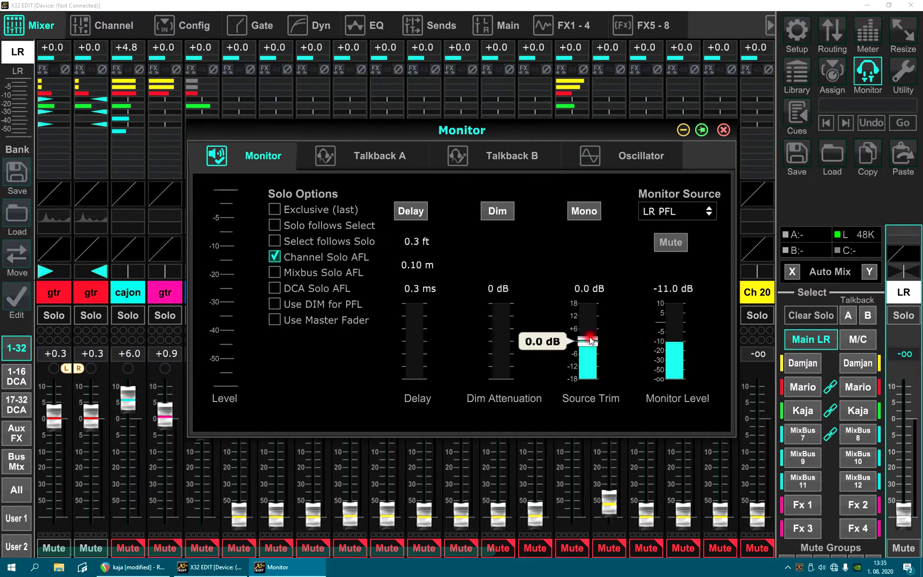
mouse_move(590, 337)
left_mouse_down()
mouse_move(591, 309)
mouse_move(592, 338)
left_mouse_up()
left_click(723, 130)
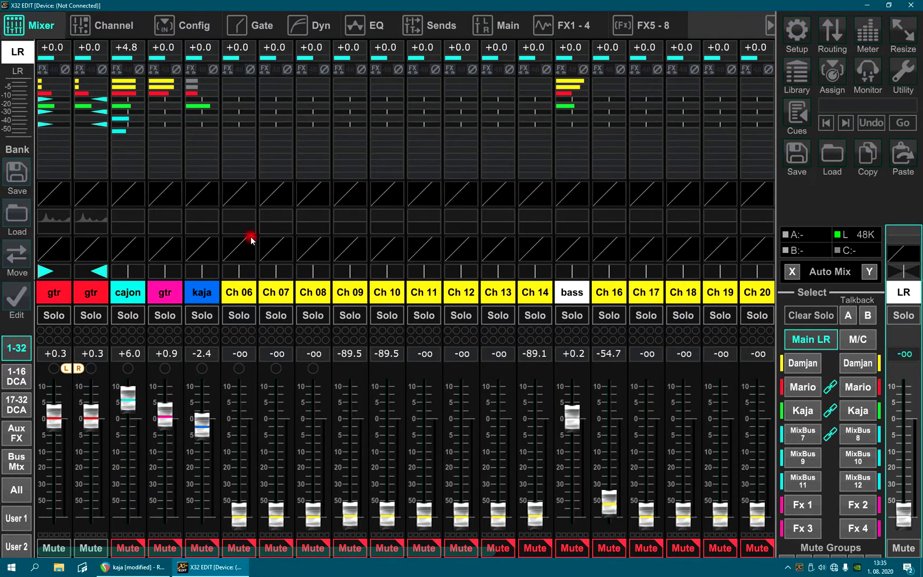
key("alt+Tab")
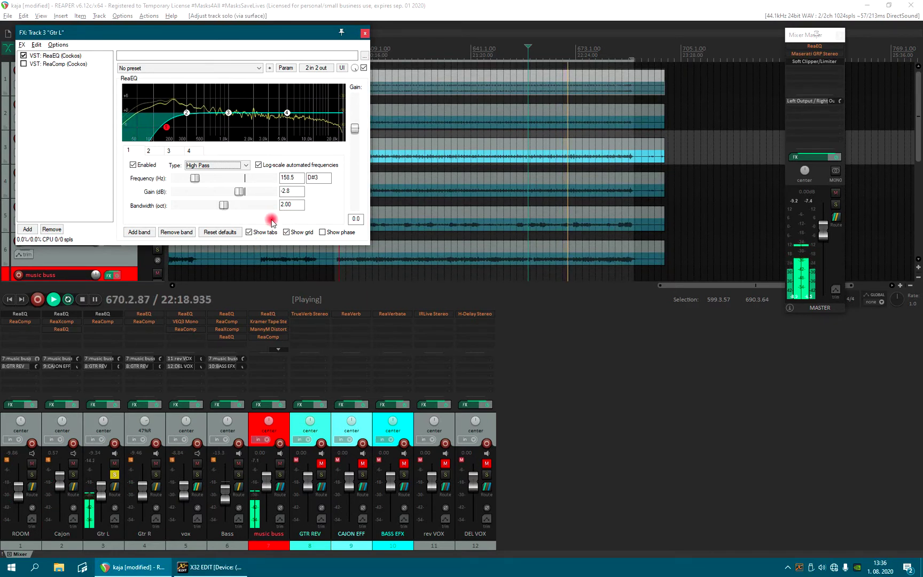
Sweep the Gtr L high-pass frequency up to about 525 Hz and down to about 463 Hz, listening to the soloed track
key("space")
mouse_move(166, 129)
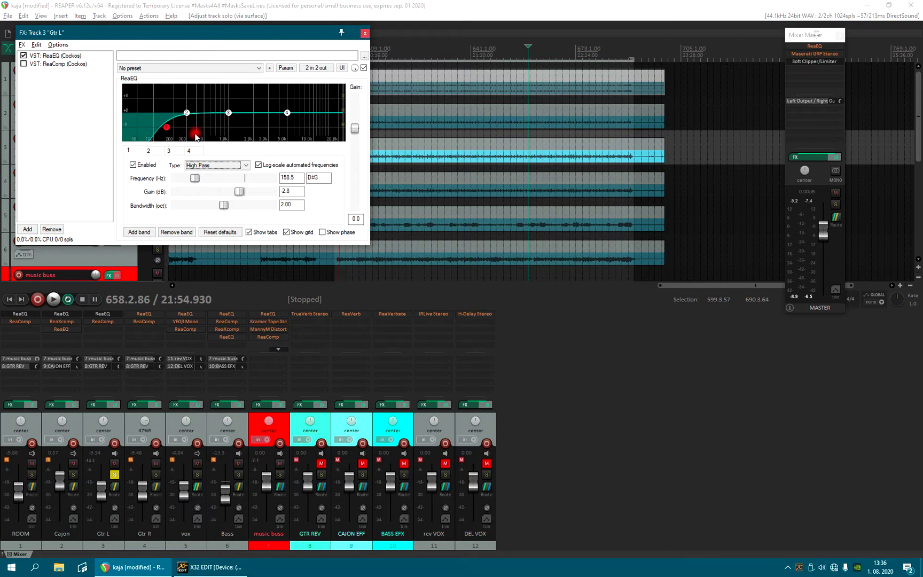
left_click_drag(181, 132, 206, 137)
key("space")
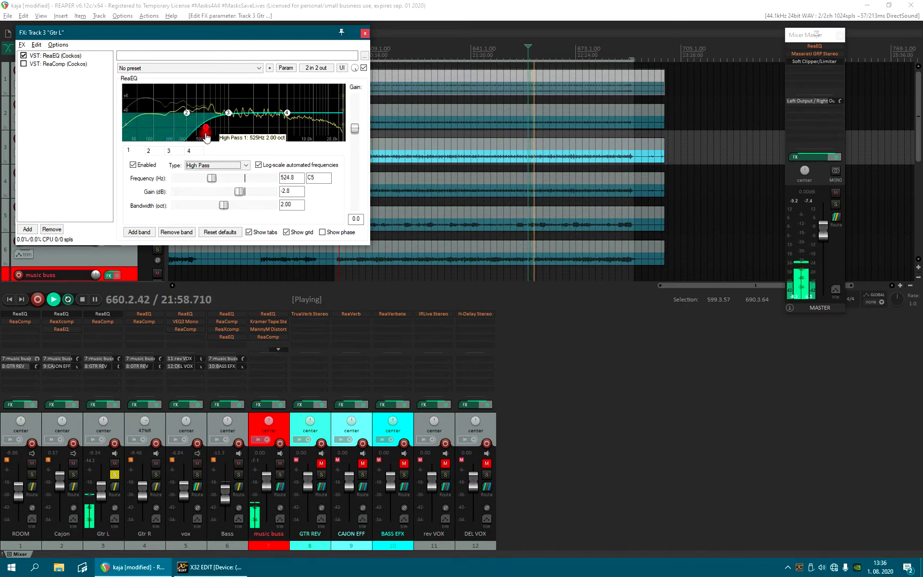
left_click_drag(207, 137, 202, 137)
key("ctrl+space")
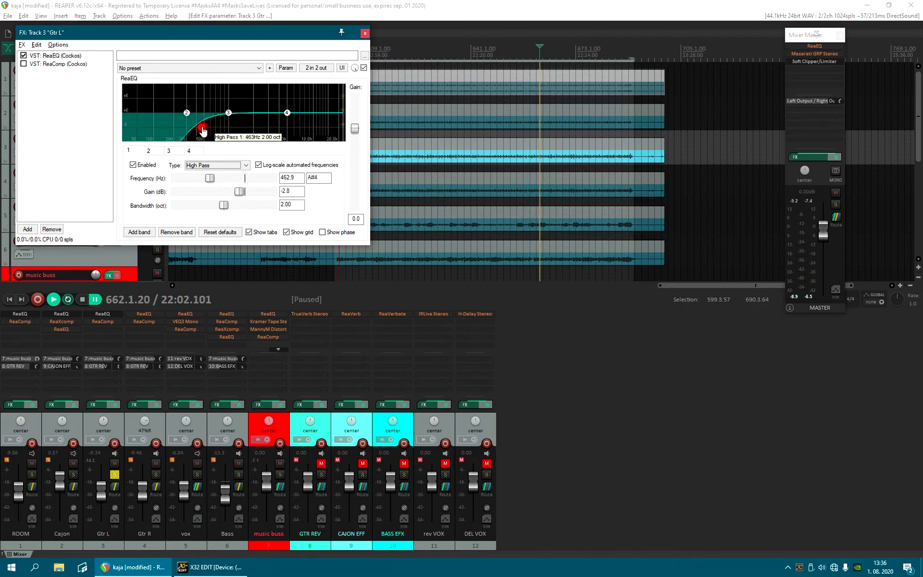
Lower the Gtr L high-pass frequency to about 161 Hz during playback, and pause
key("ctrl+space")
left_click_drag(203, 130, 167, 129)
key("space")
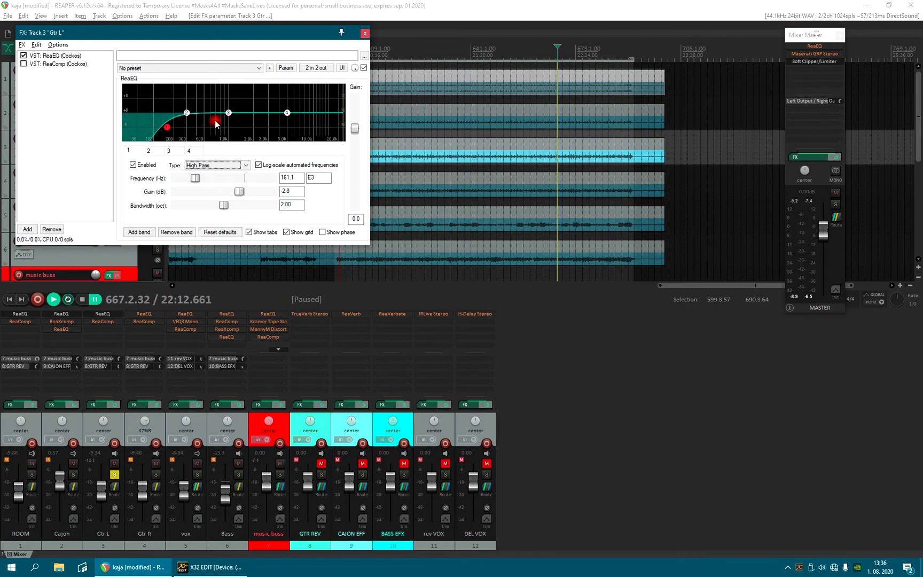
Narrow Gtr L's band 2 to 0.10 oct, boost it to 12 dB, sweep it to about 508 Hz during playback, and pause
left_click_drag(187, 113, 193, 105)
left_click_drag(224, 207, 179, 207)
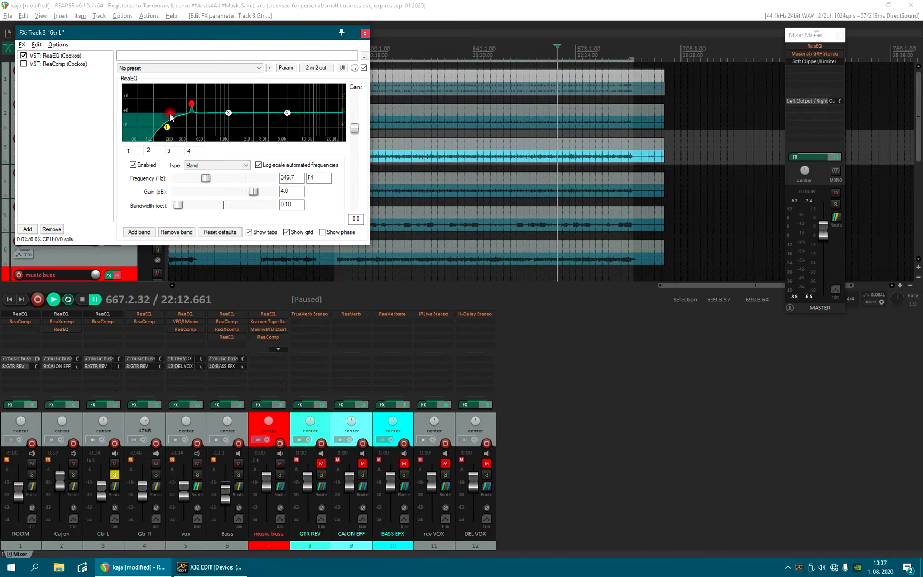
key("space")
left_click_drag(190, 112, 204, 86)
key("space")
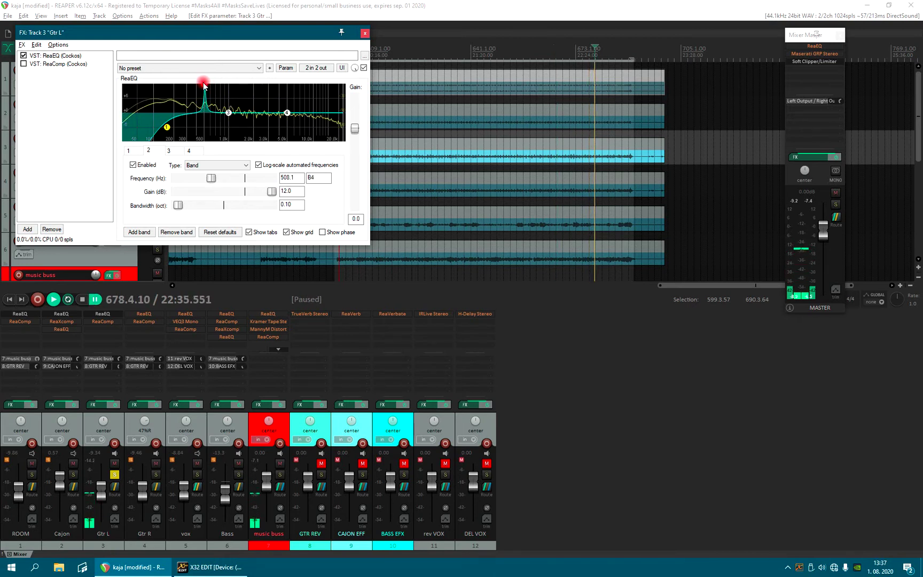
Cut Gtr L's band 2 to about -3.4 dB, resume playback, and widen the band to about 0.28 oct
left_click(208, 192)
left_click_drag(274, 194, 233, 195)
key("space")
left_click_drag(177, 205, 182, 202)
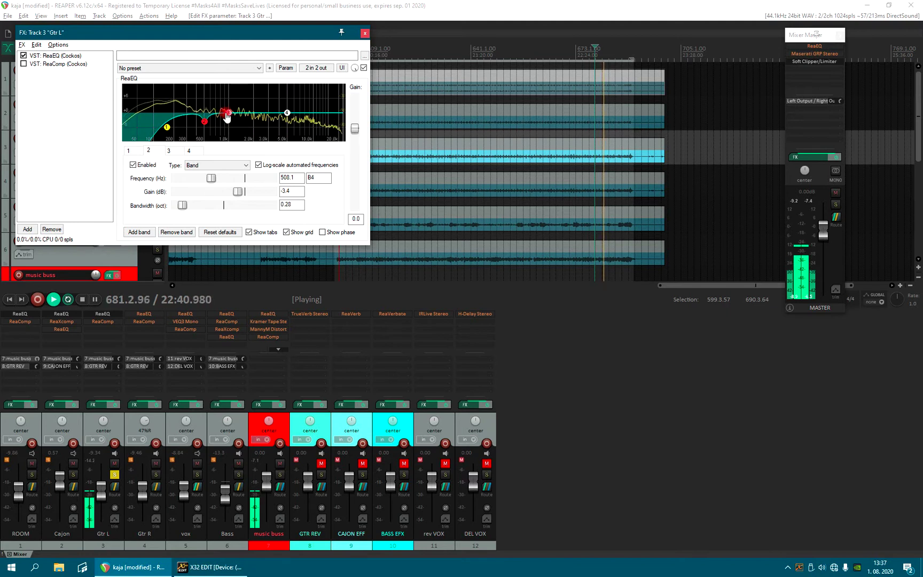
Narrow Gtr L's band 3 to about 0.12 oct, boost it to about 9.9 dB, and sweep its frequency to about 866 Hz
left_click_drag(229, 113, 229, 105)
left_click_drag(229, 205, 178, 200)
left_click_drag(250, 193, 227, 185)
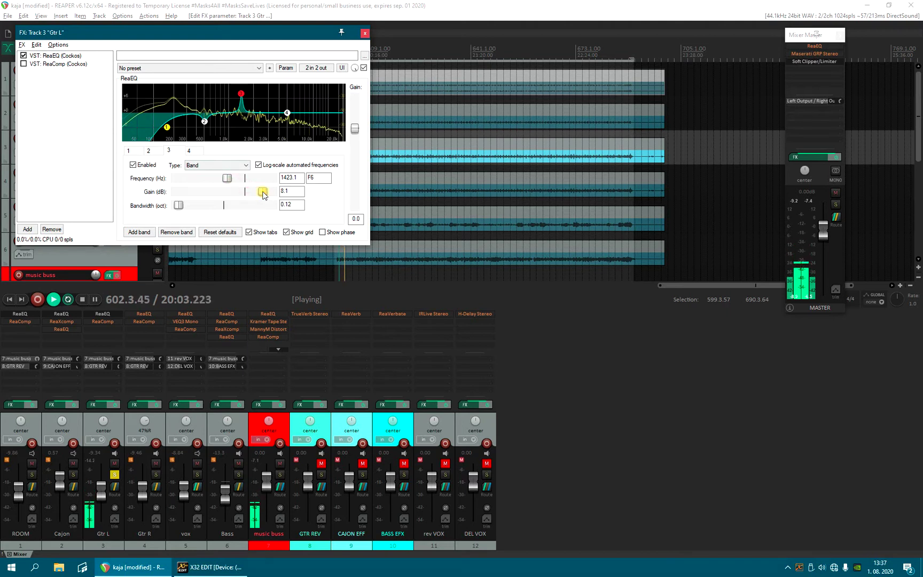
left_click_drag(266, 194, 267, 193)
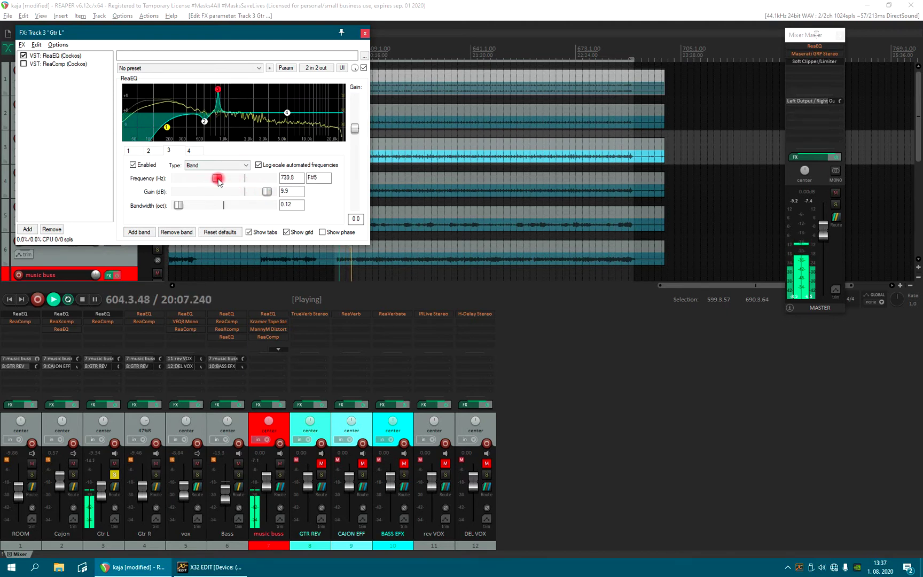
left_click_drag(218, 182, 215, 183)
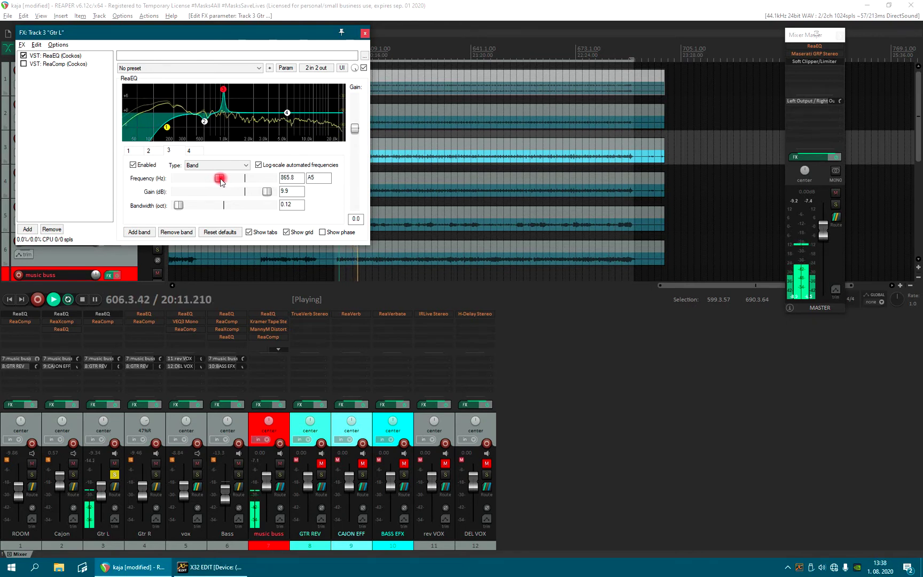
Set Gtr L's band 3 to a cut of about -3.8 dB with a 0.20 oct bandwidth while listening, and pause
left_click(183, 205)
key("ctrl+space")
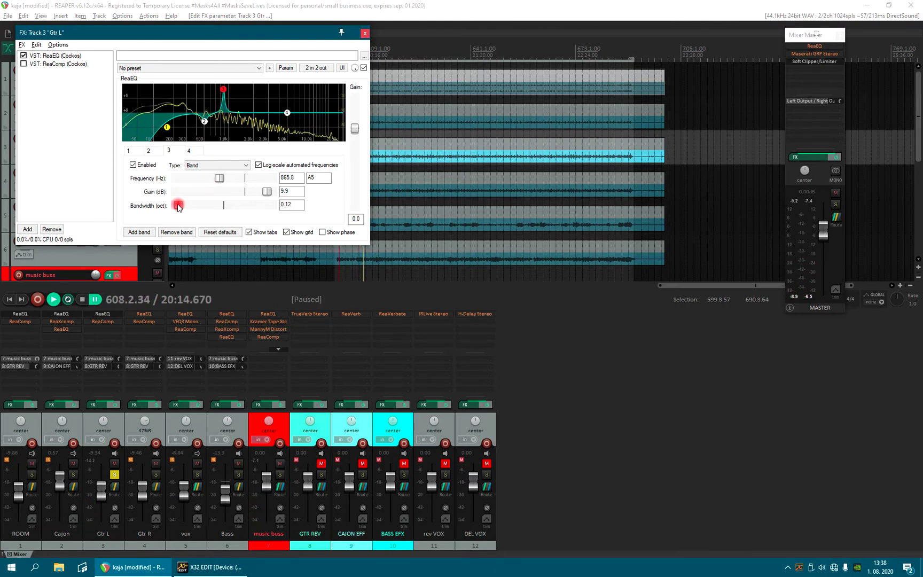
key("ctrl+space")
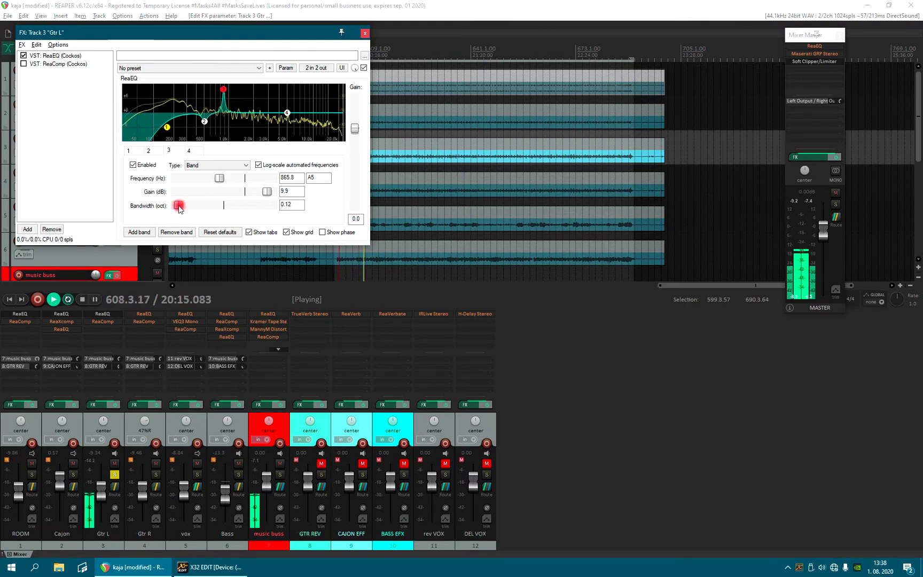
left_click(266, 192)
left_click_drag(259, 195, 237, 195)
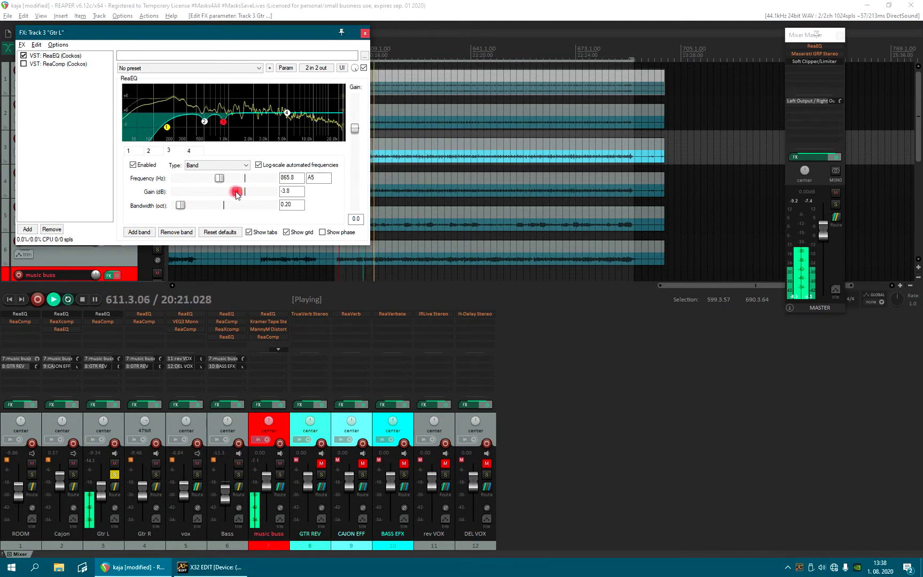
key("ctrl+space")
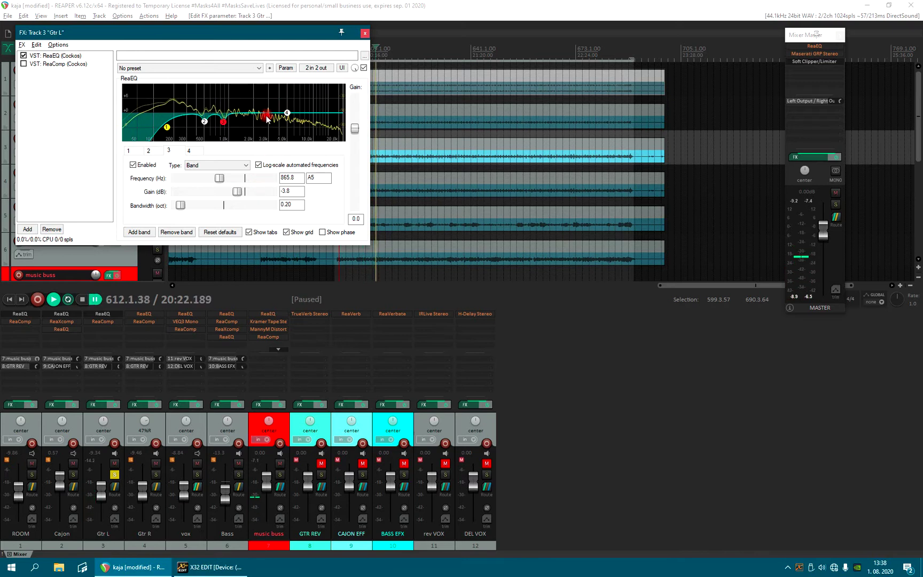
Move Gtr L's band 4 to about 13.7 kHz and change its type to Low Pass
left_click_drag(290, 118, 298, 117)
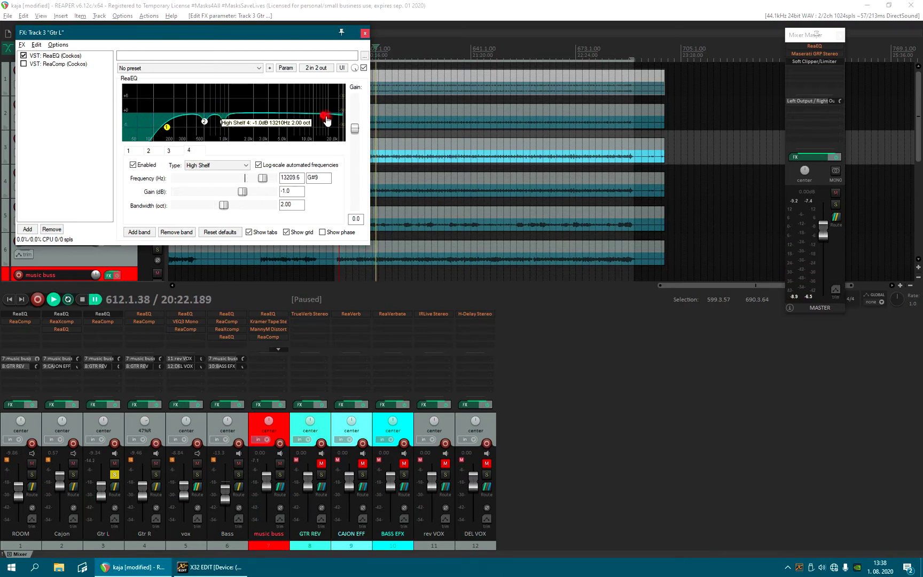
left_click(225, 166)
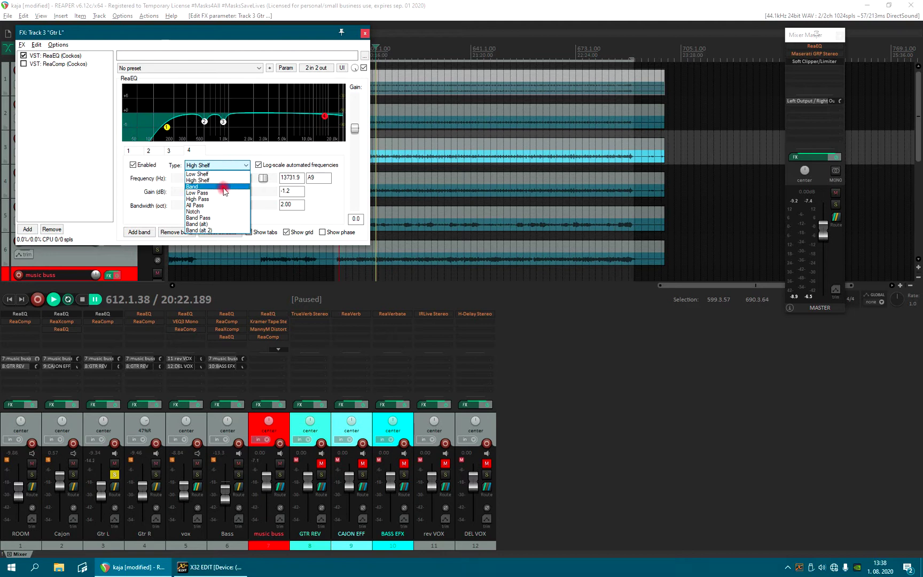
left_click(221, 193)
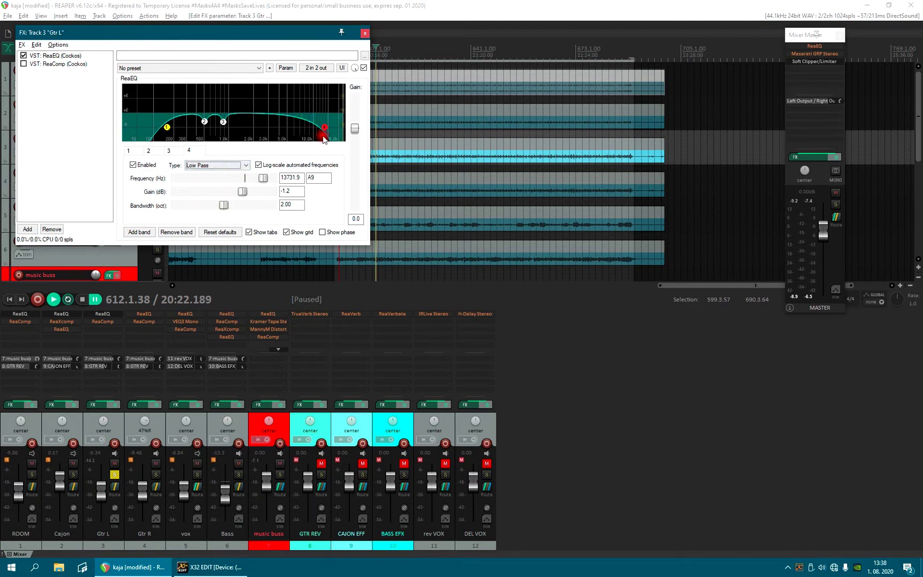
During playback, set Gtr L's low-pass band to about 19.1 kHz with a 3.28 oct bandwidth, listen to the result, and pause
key("space")
left_click_drag(330, 129, 333, 127)
left_click_drag(227, 208, 263, 195)
mouse_move(260, 196)
left_mouse_down()
mouse_move(243, 195)
mouse_move(268, 180)
left_mouse_up()
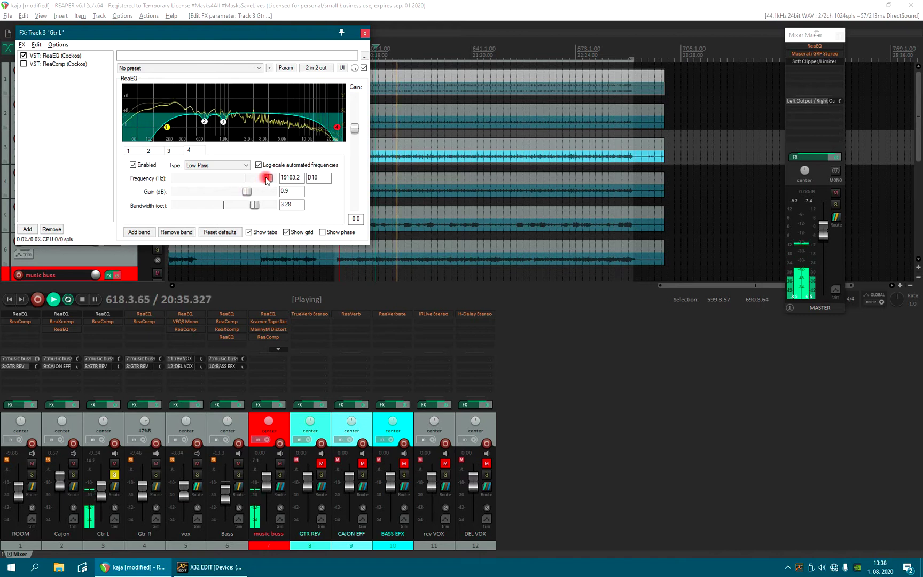
key("ctrl+space")
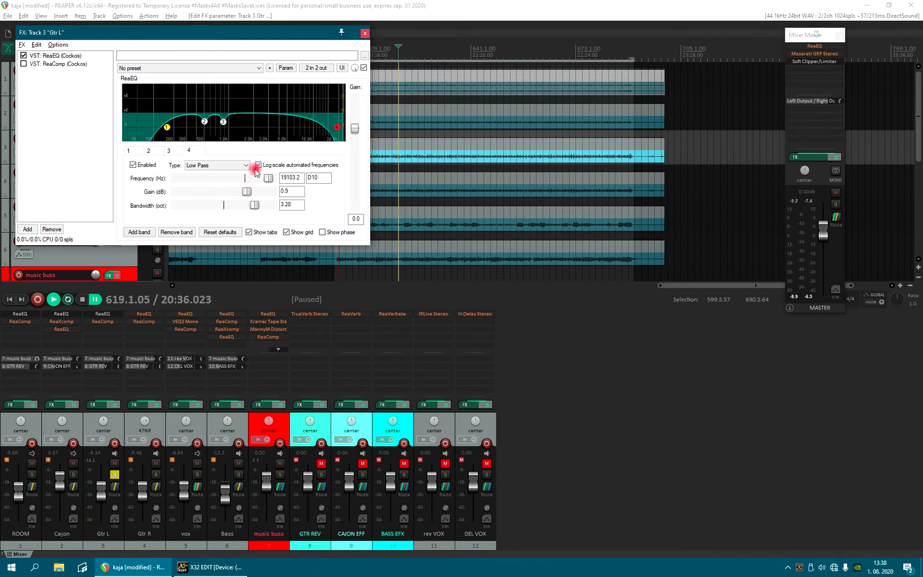
key("ctrl+space")
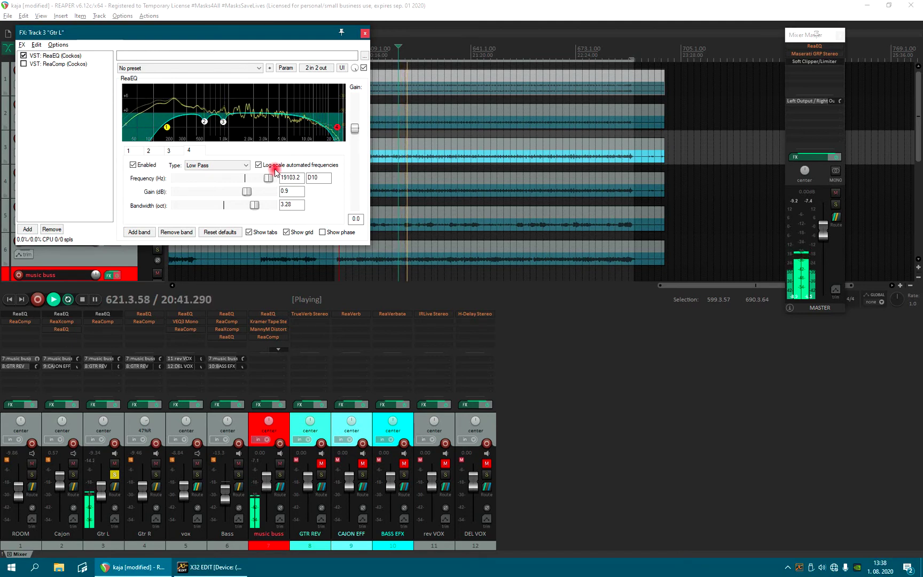
key("ctrl+space")
Add a fifth EQ band to Gtr L, narrow its bandwidth, and sweep its frequency to about 2 kHz during playback
left_click(144, 232)
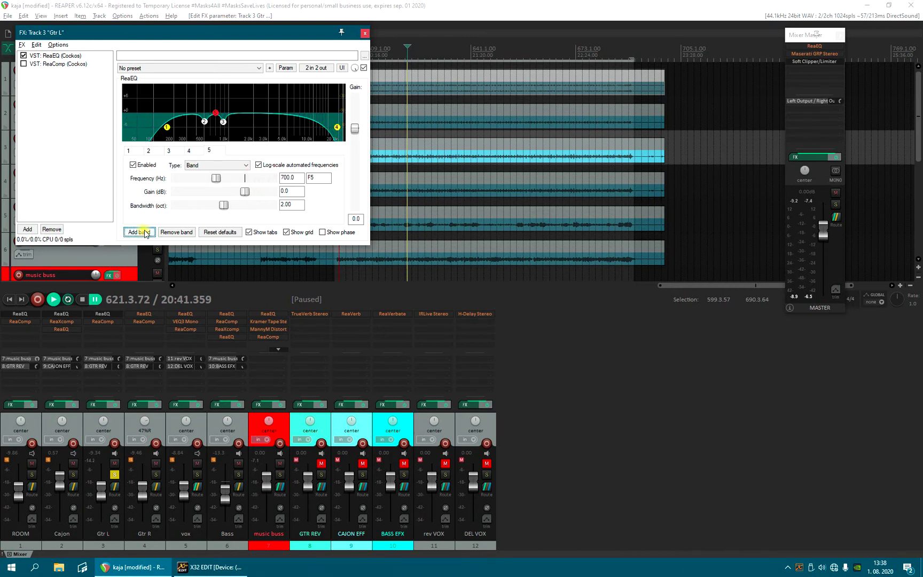
left_click_drag(220, 114, 256, 111)
left_click_drag(223, 206, 177, 207)
key("space")
left_click(235, 180)
mouse_move(237, 185)
left_mouse_down()
mouse_move(267, 192)
mouse_move(233, 180)
left_mouse_up()
Set Gtr L's band 5 to a cut of about -2.9 dB with a 0.34 oct bandwidth, and pause
left_click(249, 193)
left_click(243, 186)
left_click_drag(178, 205, 184, 205)
left_click_drag(246, 193, 240, 196)
key("ctrl+space")
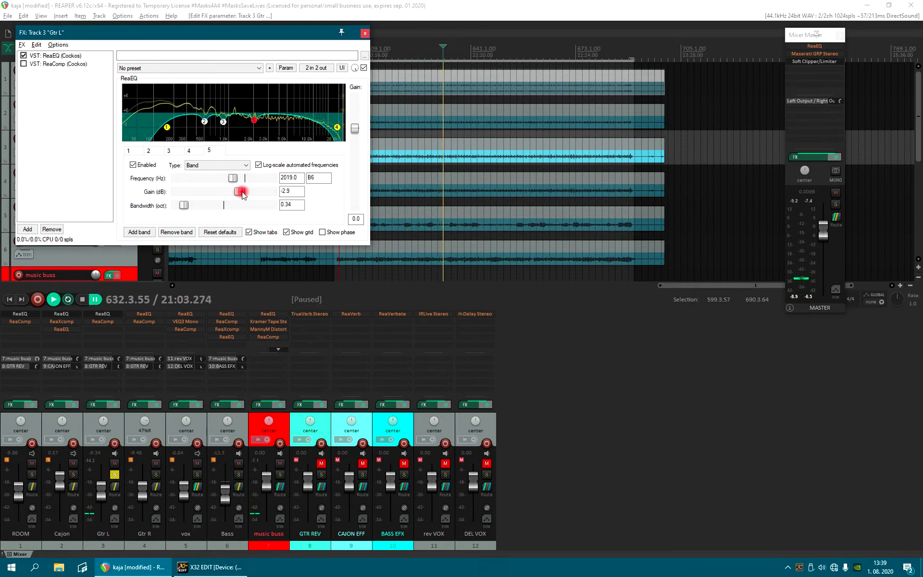
Close Gtr L's FX window, solo Bass during playback, enable its first ReaEQ, and open that plug-in
left_click(365, 32)
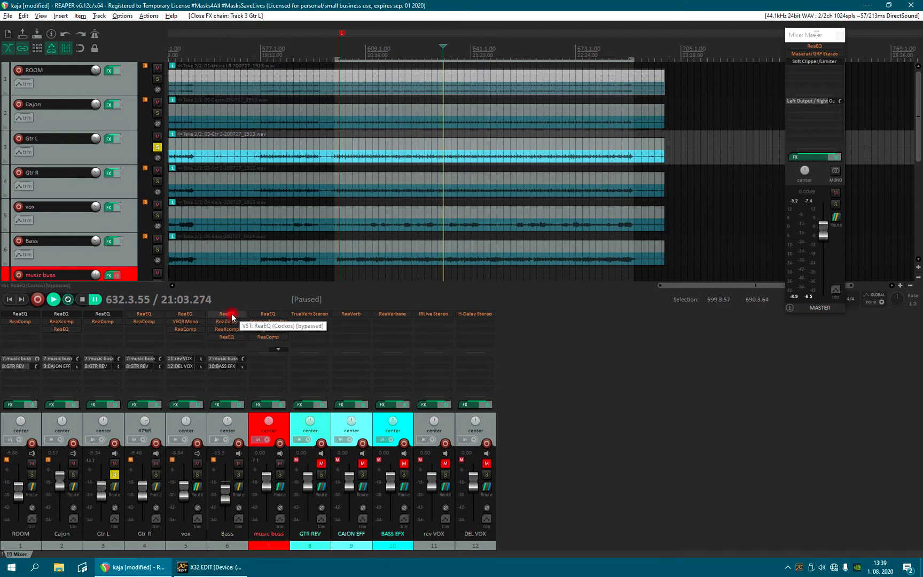
left_click(238, 475)
key("space")
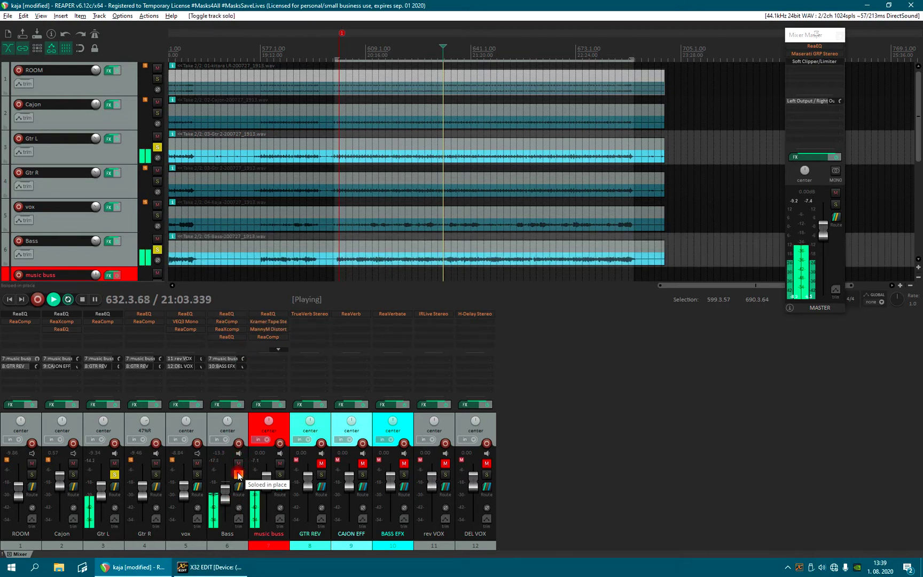
left_click(227, 314, "shift")
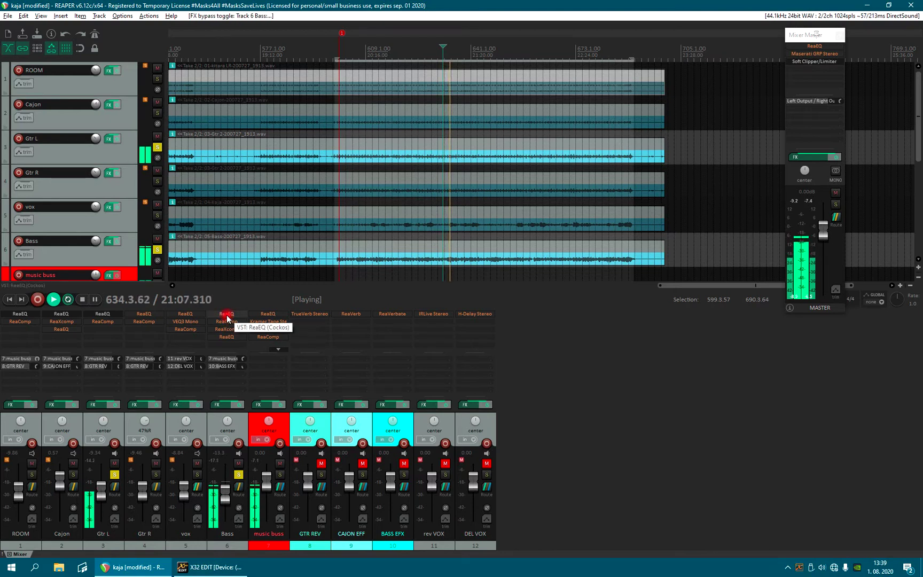
left_click(227, 314)
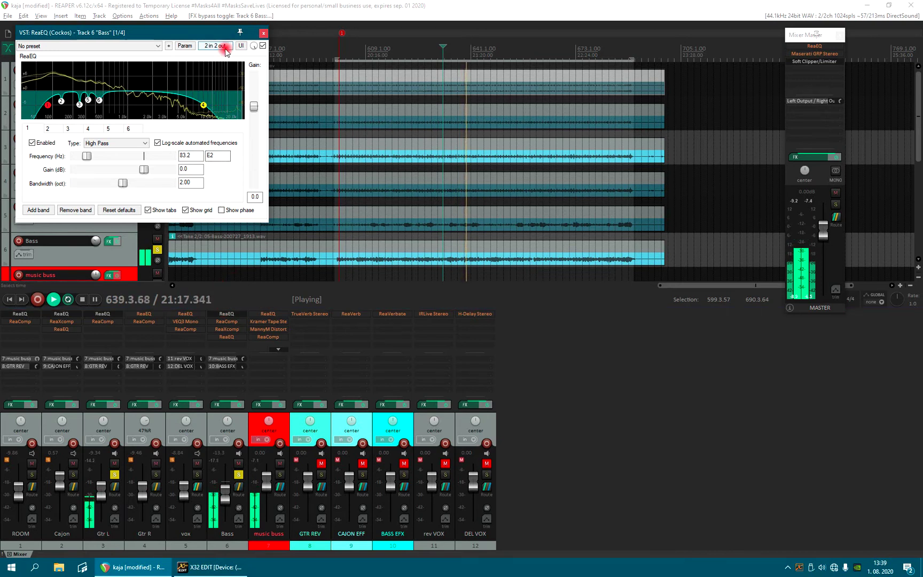
Bypass the Bass ReaEQ, move its window away from the track names, and listen to Gtr L and Bass without the bass EQ
left_click(262, 46)
left_click(238, 158)
key("ctrl+space")
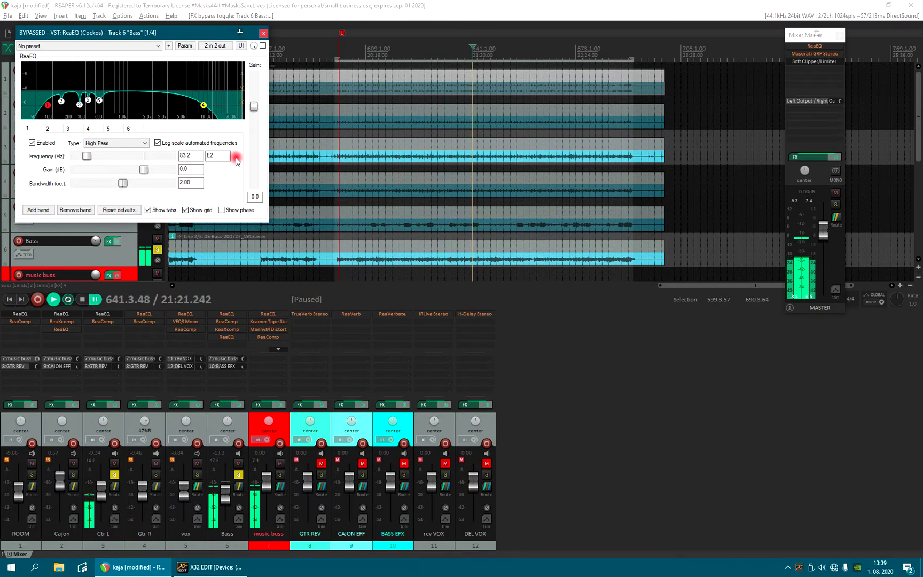
mouse_move(152, 33)
left_mouse_down()
mouse_move(190, 21)
mouse_move(363, 43)
left_mouse_up()
left_click(353, 155)
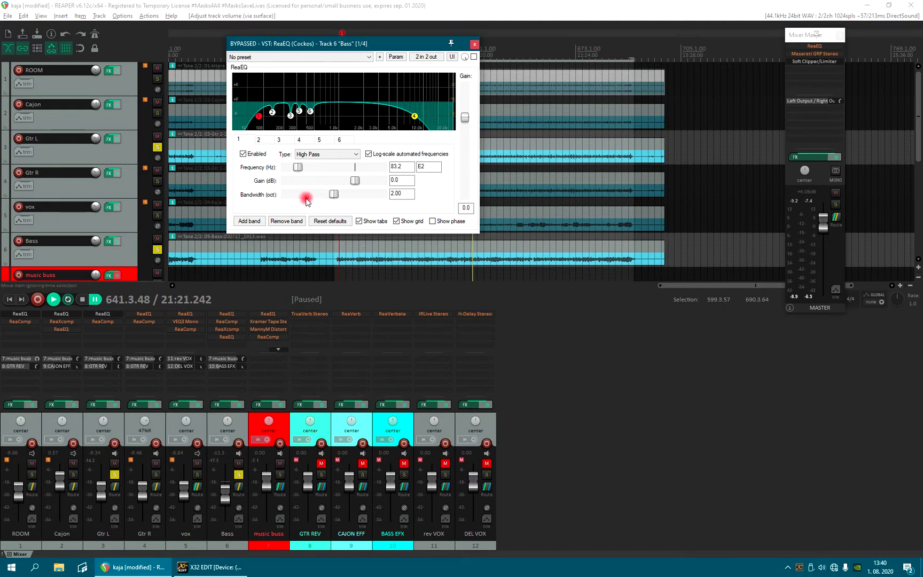
key("space")
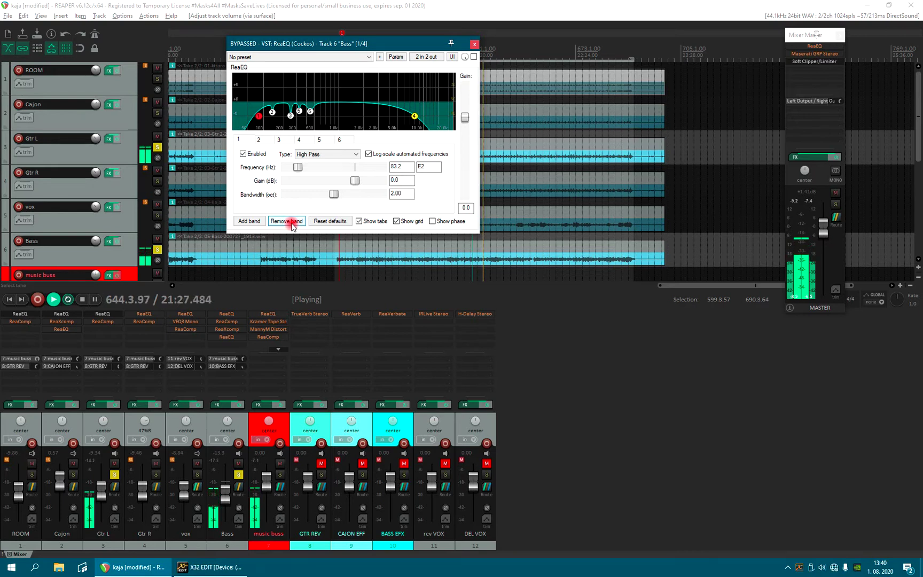
key("space")
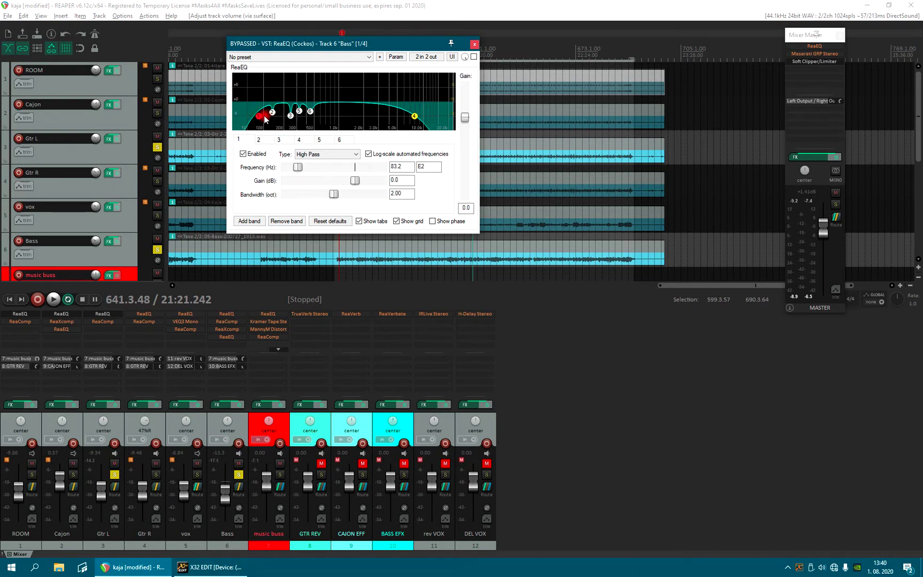
Examine the Bass high-pass frequency, compare it with the low-pass and high-pass bands in Cajon's ReaEQ, and close the Cajon EQ
mouse_move(261, 121)
left_click(294, 170)
left_click(382, 168)
left_click(138, 482)
left_click(61, 314)
left_click(310, 220)
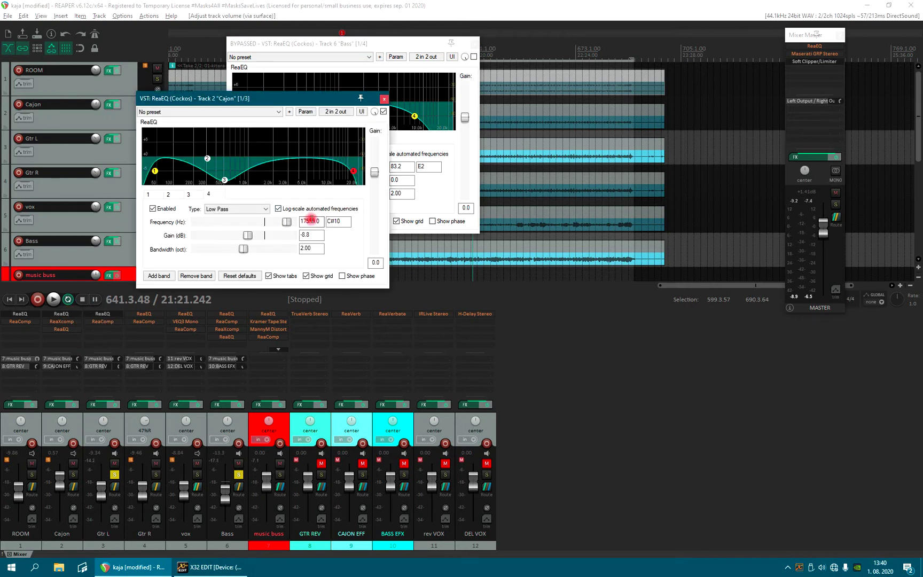
left_click(155, 172)
left_click(272, 215)
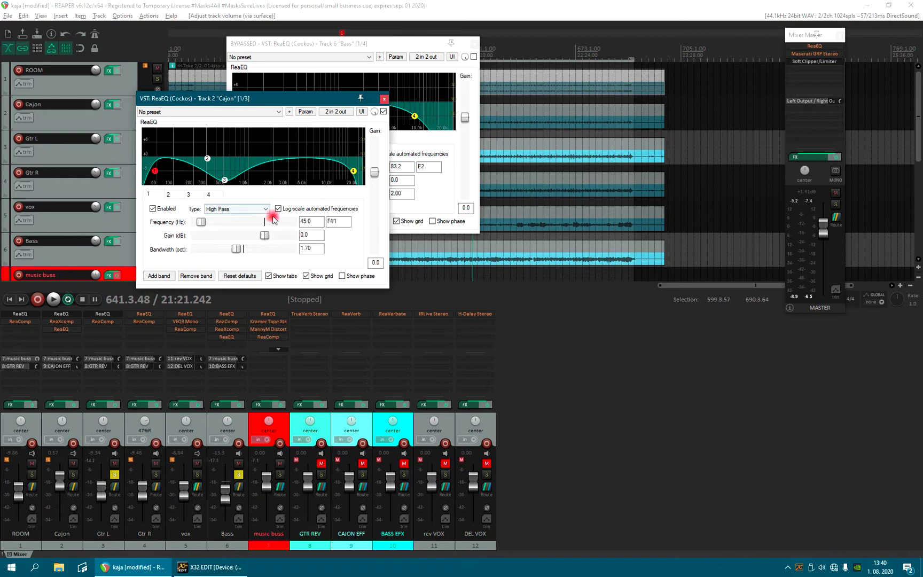
left_click(375, 112)
left_click(382, 99)
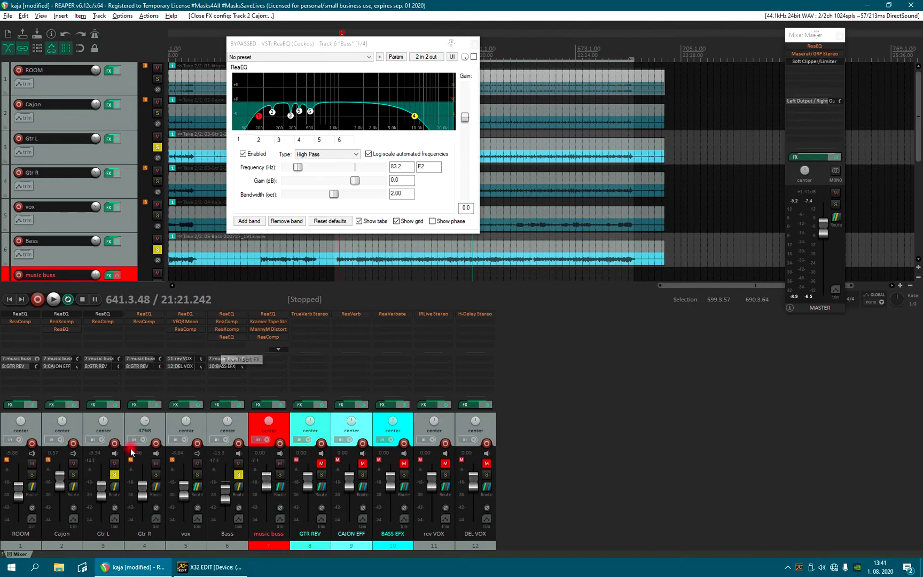
Unsolo Gtr L, play Bass alone with its ReaEQ bypassed and switched back on, and pause
left_click(115, 475)
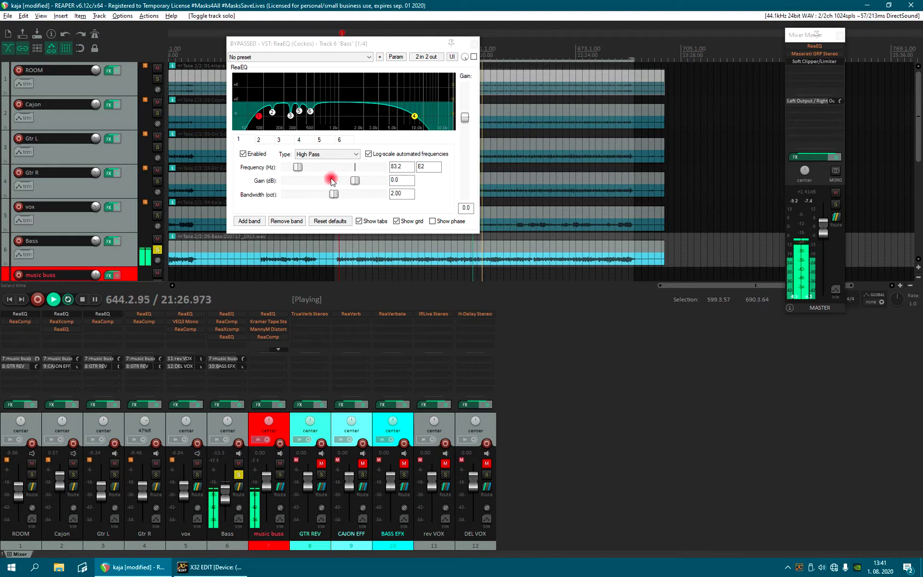
key("ctrl+space")
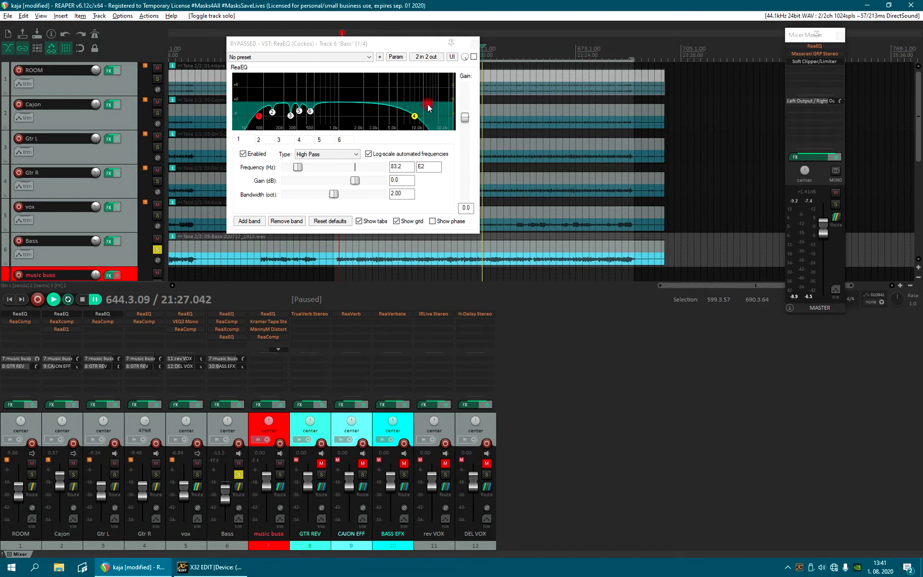
key("space")
left_click(474, 57)
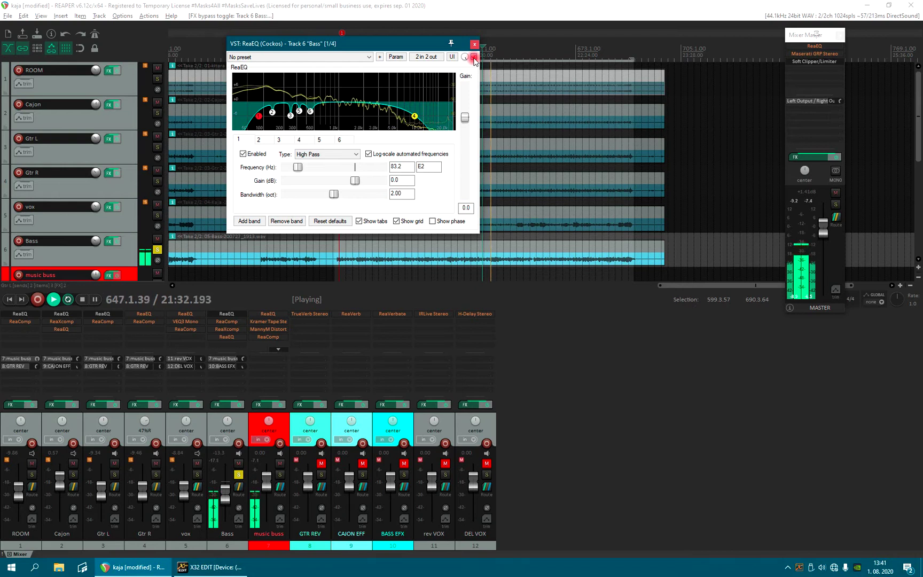
key("ctrl+space")
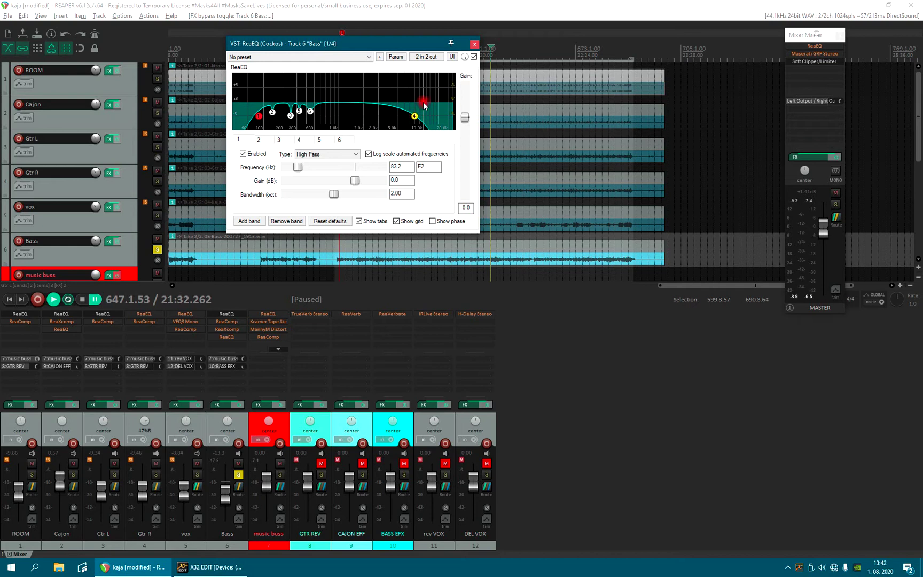
Examine the low-pass band's frequency in the Bass ReaEQ
left_click(420, 111)
left_click(405, 166)
left_click_drag(405, 166, 394, 168)
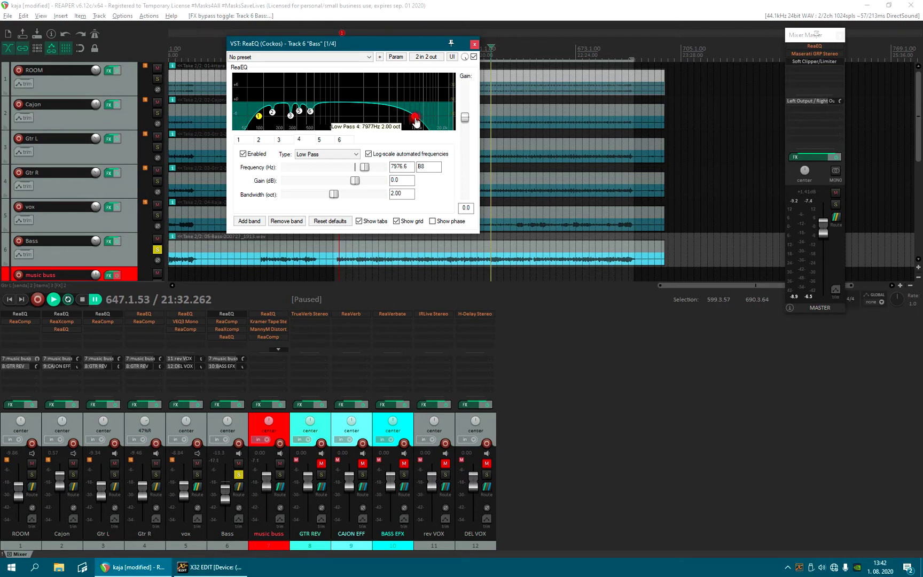
Play Bass, audition EQ band 2 with an 11.4 dB boost, set its gain to -3.6 dB, and pause
left_click(272, 113)
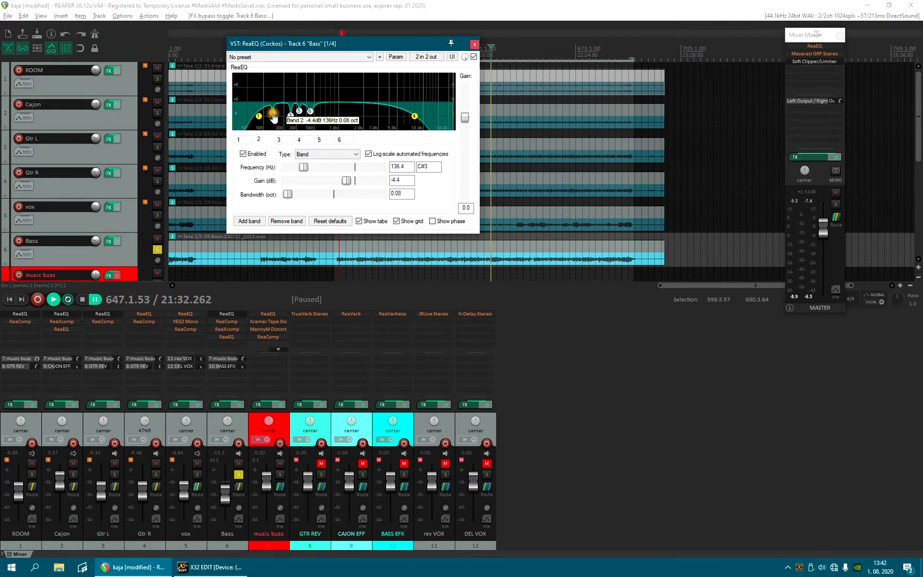
key("space")
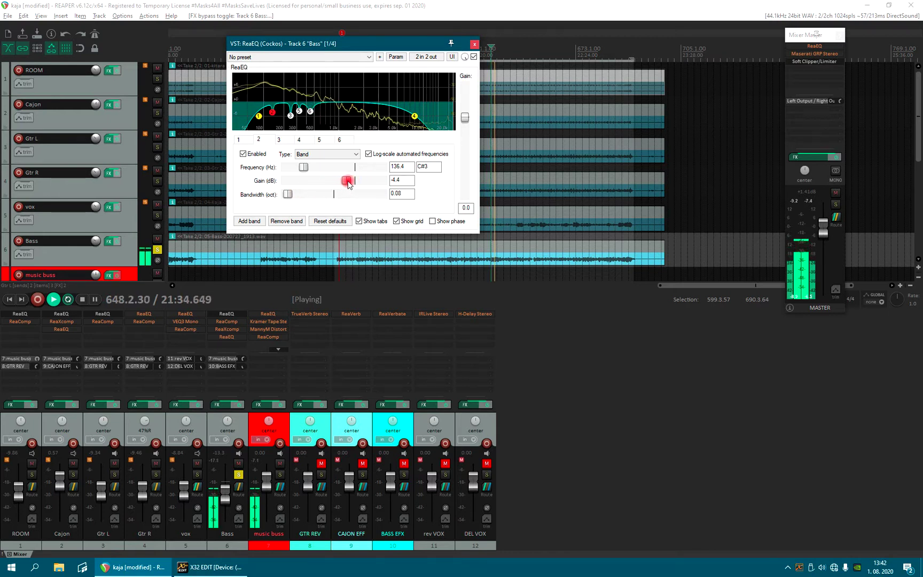
left_click_drag(349, 181, 383, 180)
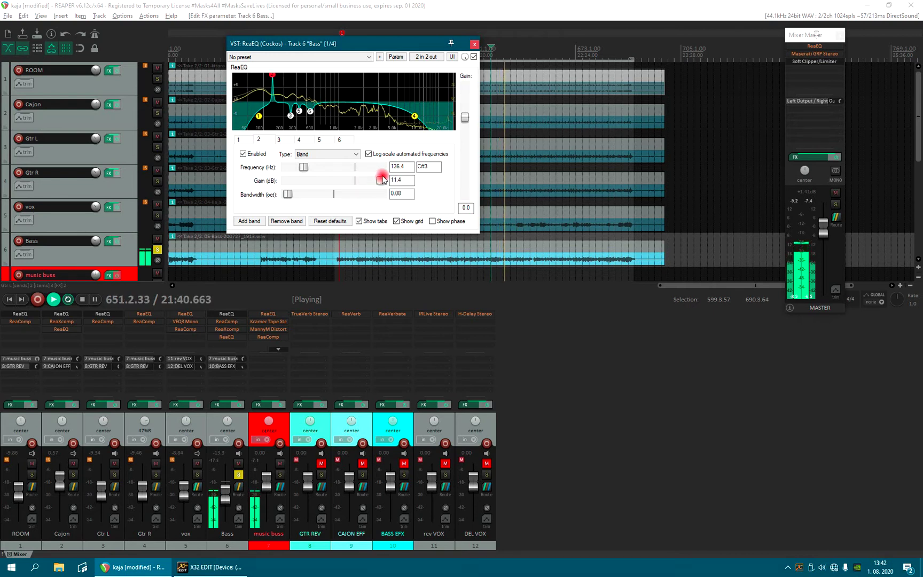
left_click_drag(382, 180, 349, 182)
key("ctrl+space")
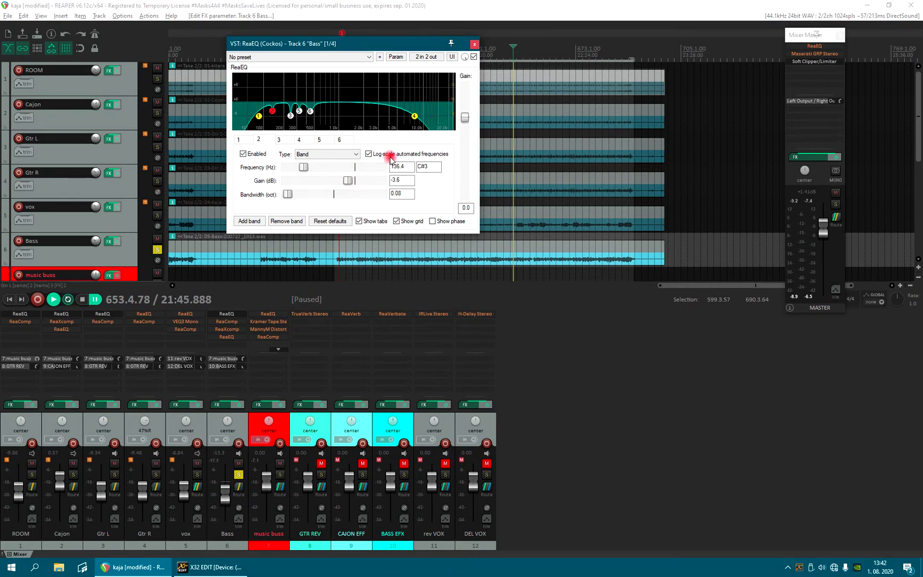
Resume playback, audition band 3 of the Bass ReaEQ with a 12.0 dB boost, and set its gain to -6.0 dB
left_click(399, 183)
key("space")
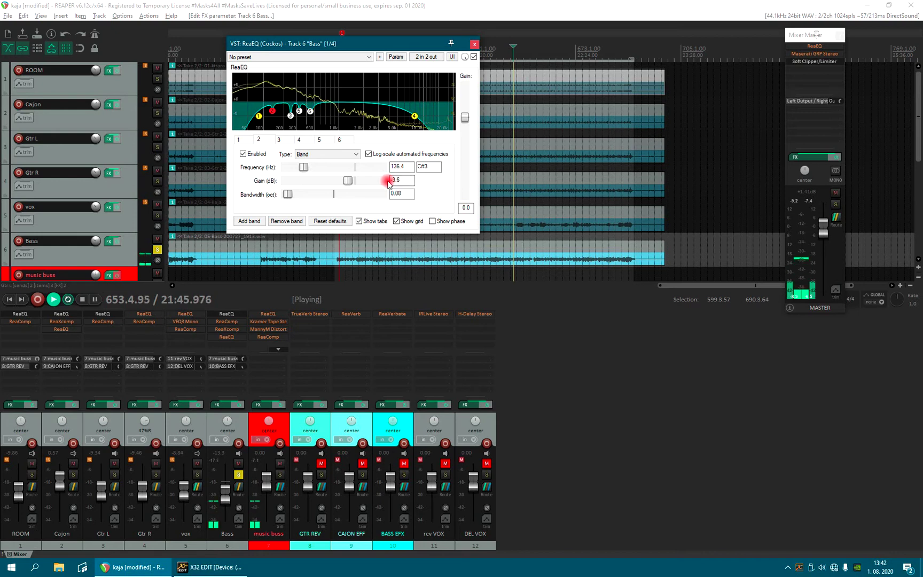
left_click(291, 117)
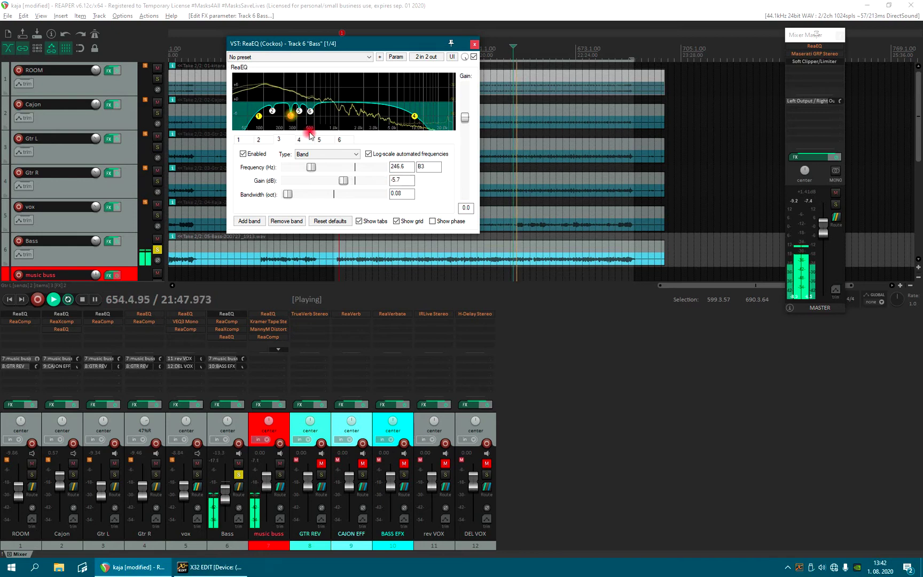
left_click_drag(346, 182, 396, 170)
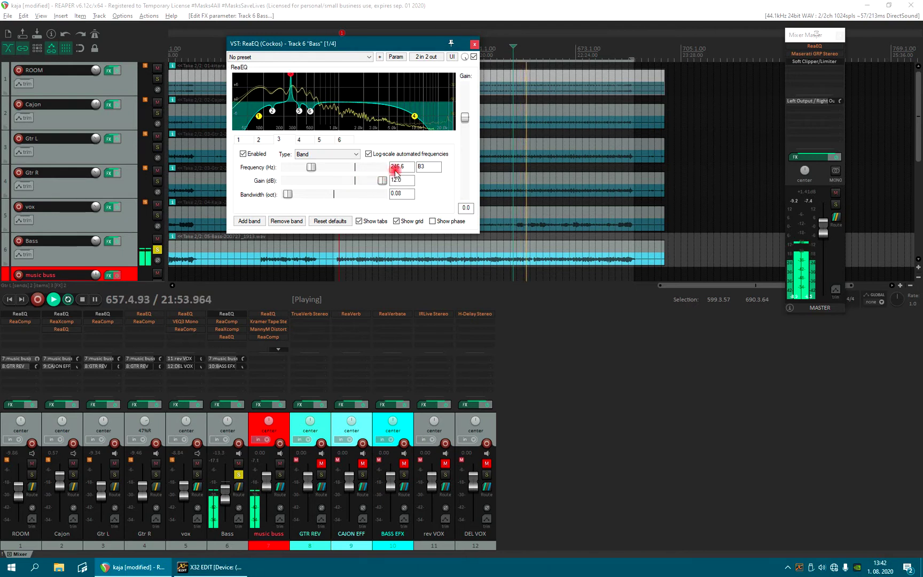
left_click_drag(396, 169, 345, 159)
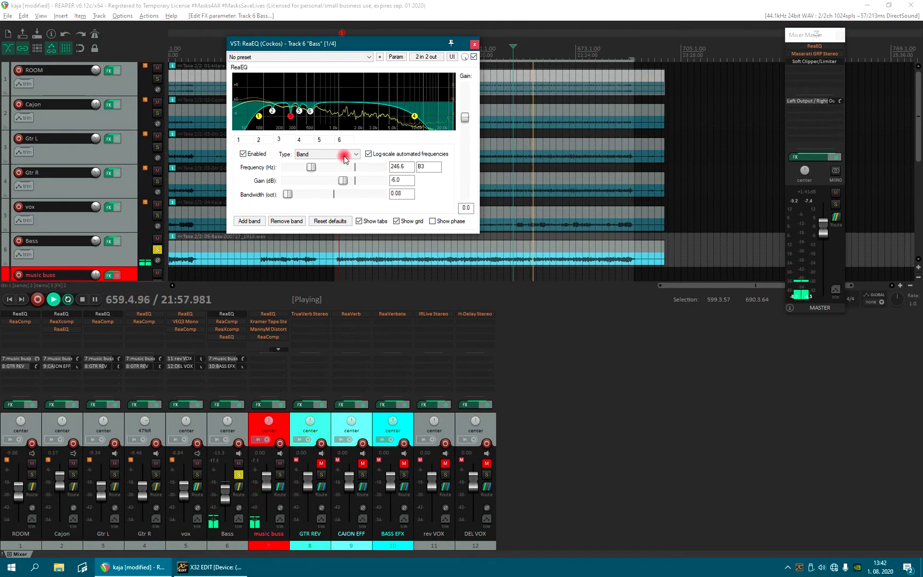
Audition band 6 of the Bass ReaEQ with a 12.0 dB boost, set its gain to -4.9 dB, and pause playback
left_click(310, 112)
key("space")
left_click(347, 181)
key("space")
left_click_drag(349, 182, 390, 171)
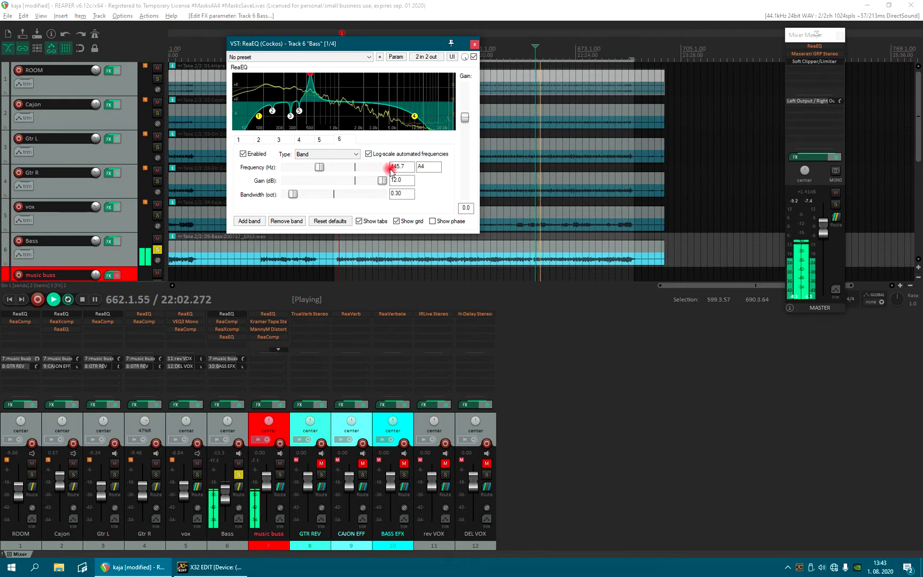
key("space")
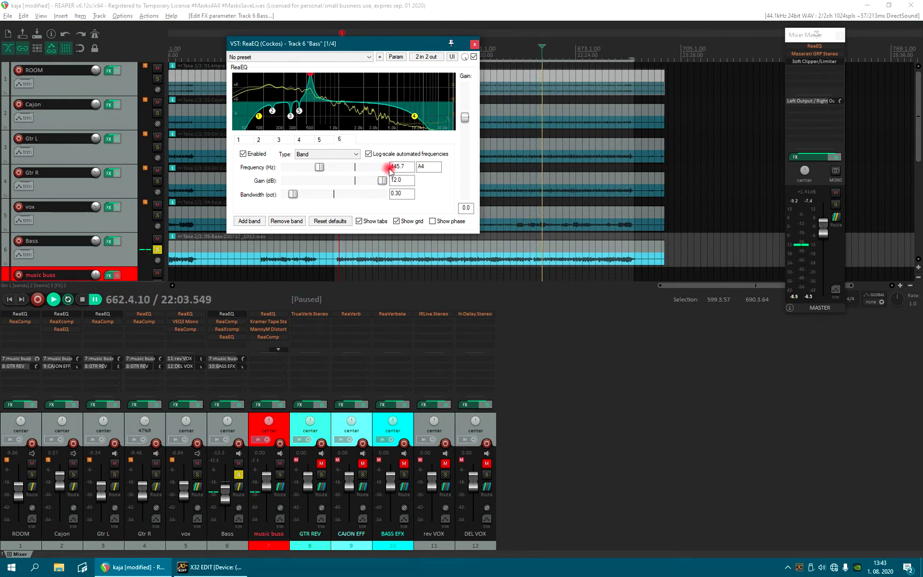
key("space")
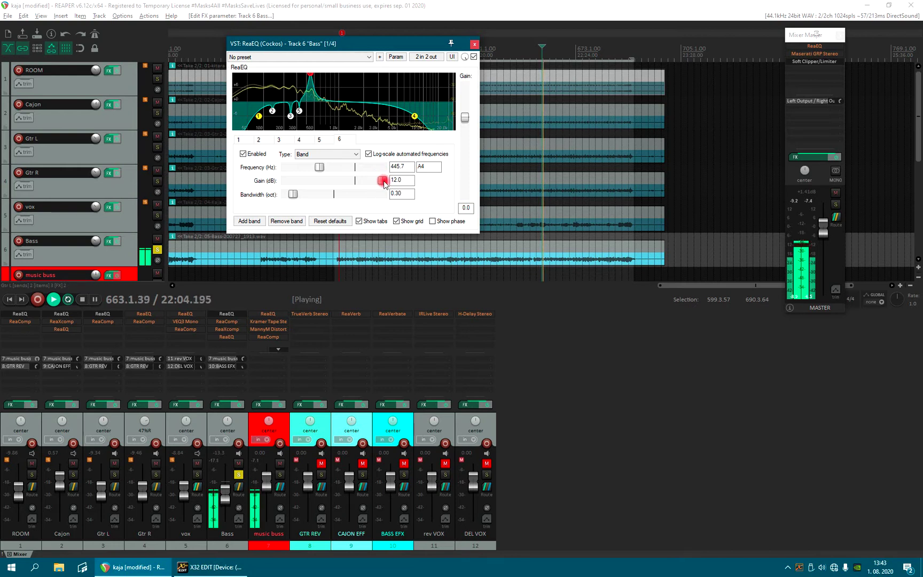
left_click_drag(382, 182, 345, 182)
key("space")
left_click(334, 130)
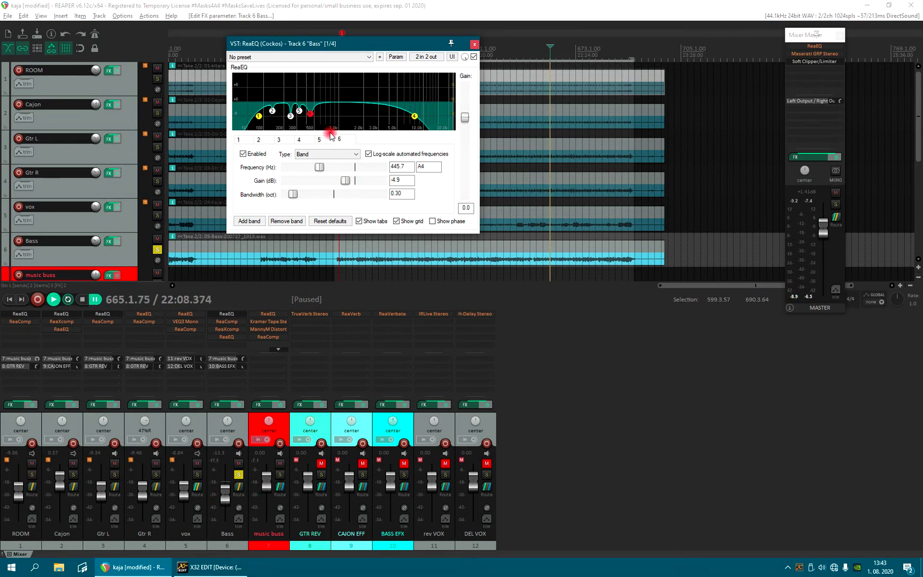
Close the Bass ReaEQ, switch the solo from Bass to vox, and start playback
left_click(325, 155)
left_click(475, 44)
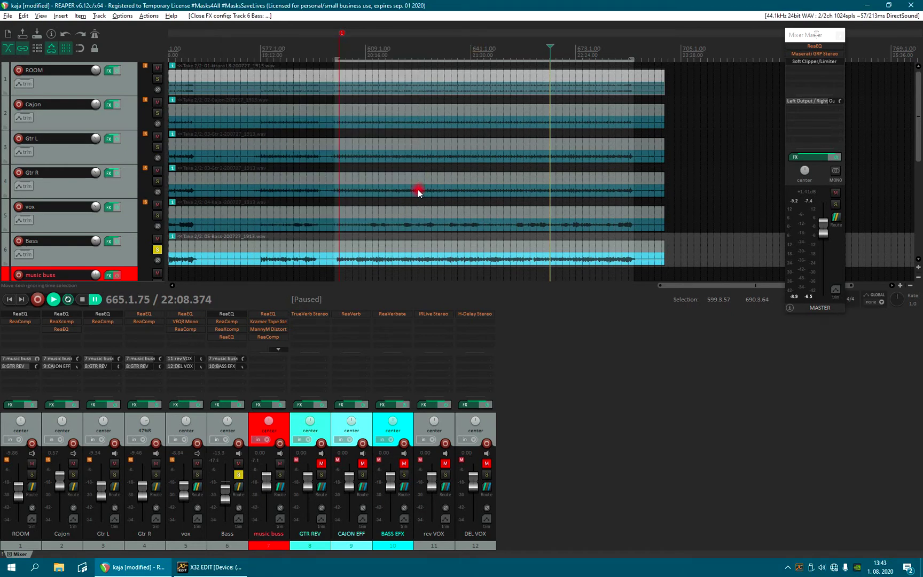
left_click(238, 474)
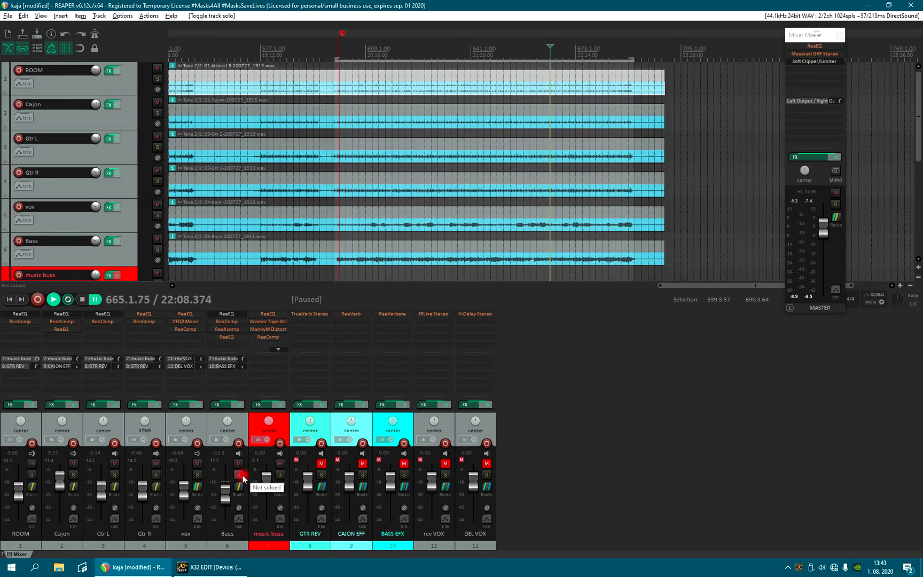
left_click(197, 475)
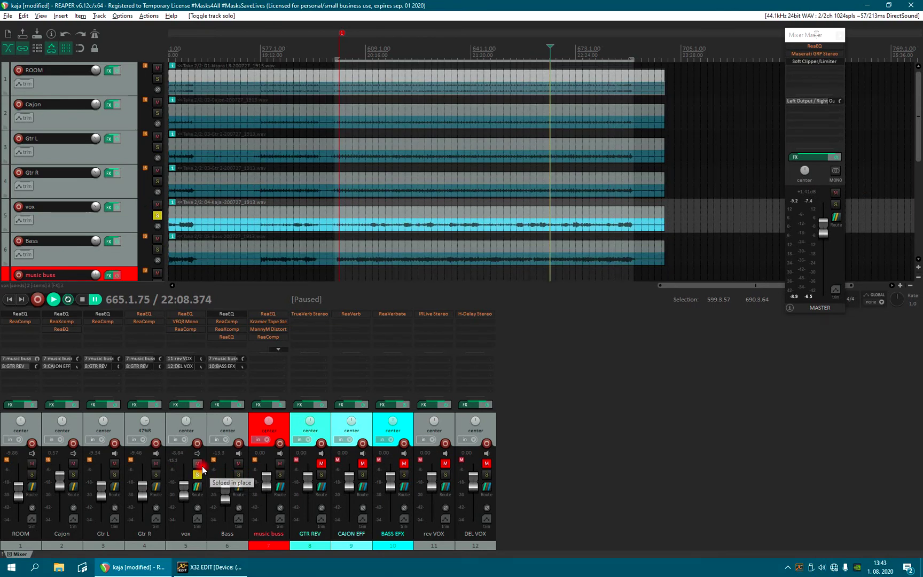
key("space")
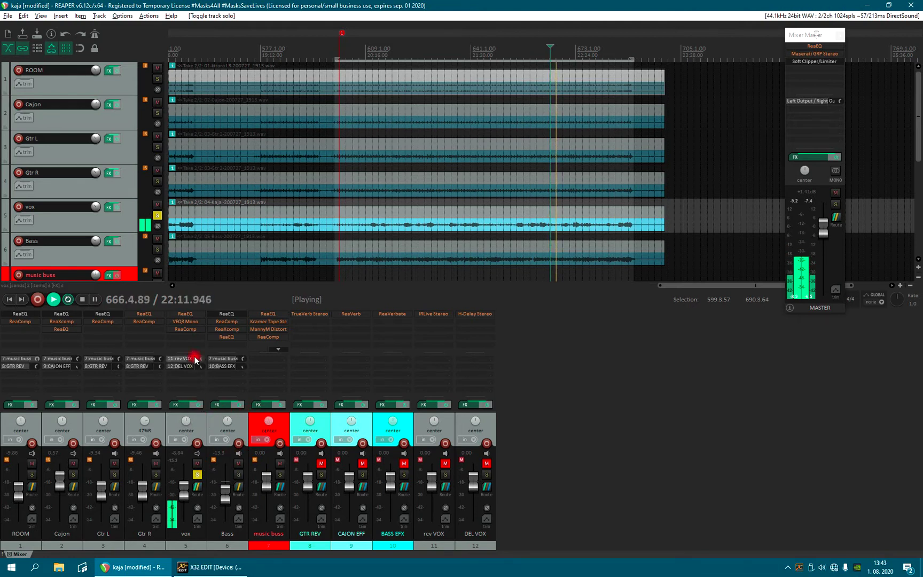
Open the bypassed ReaEQ on vox, pause playback, and move the plug-in window away from the track names
left_click(183, 315)
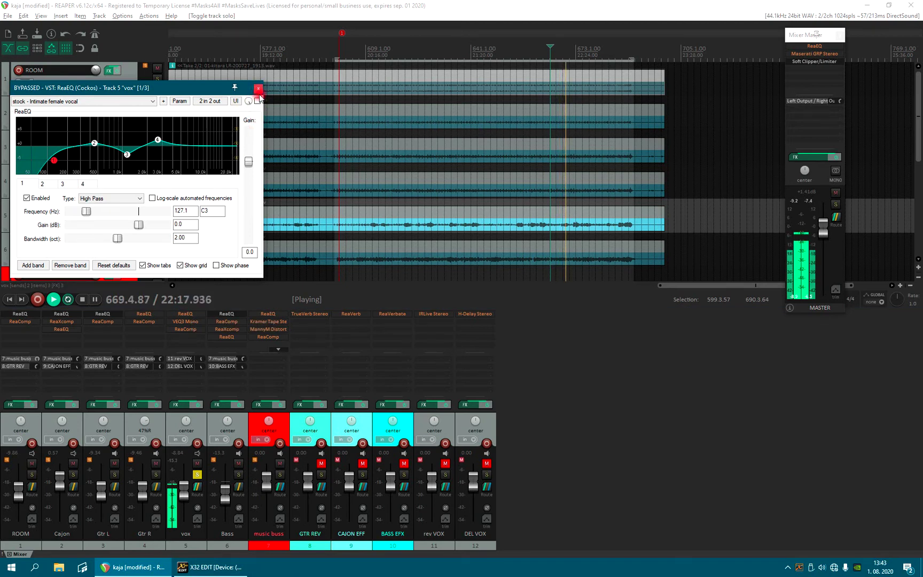
key("ctrl+space")
left_click_drag(189, 94, 276, 105)
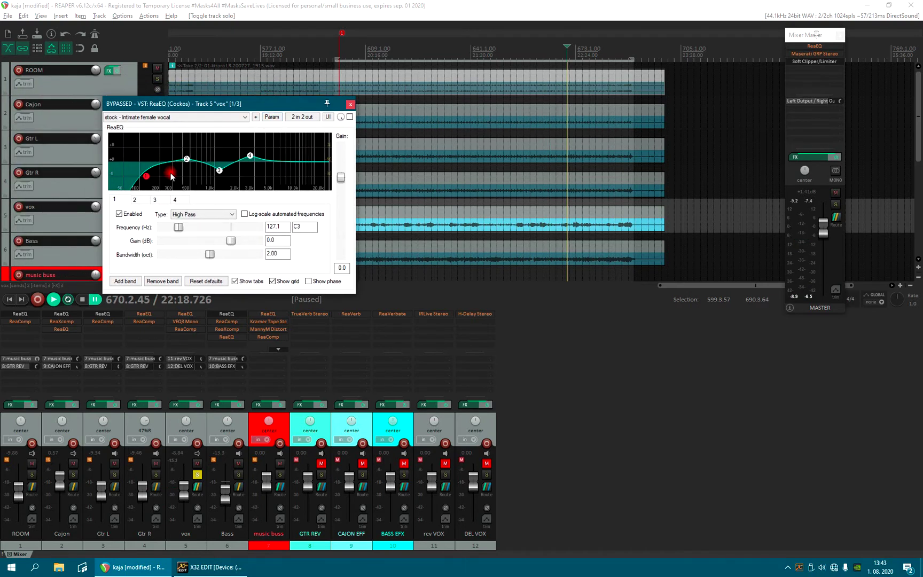
Set the vox high-pass to 135.9 Hz and band 3 to -4.4 dB at 1077.8 Hz, and inspect band 4
mouse_move(148, 179)
left_click_drag(148, 178, 150, 181)
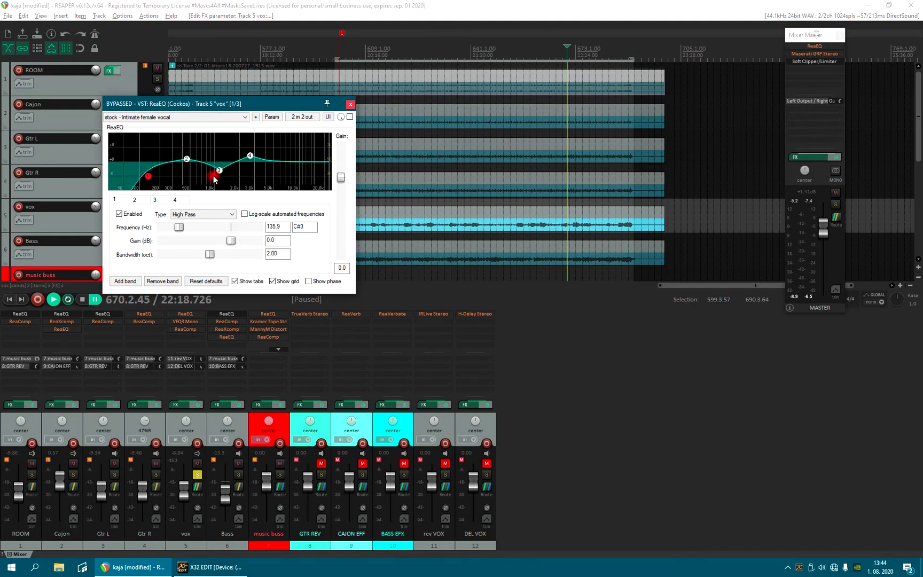
left_click(219, 171)
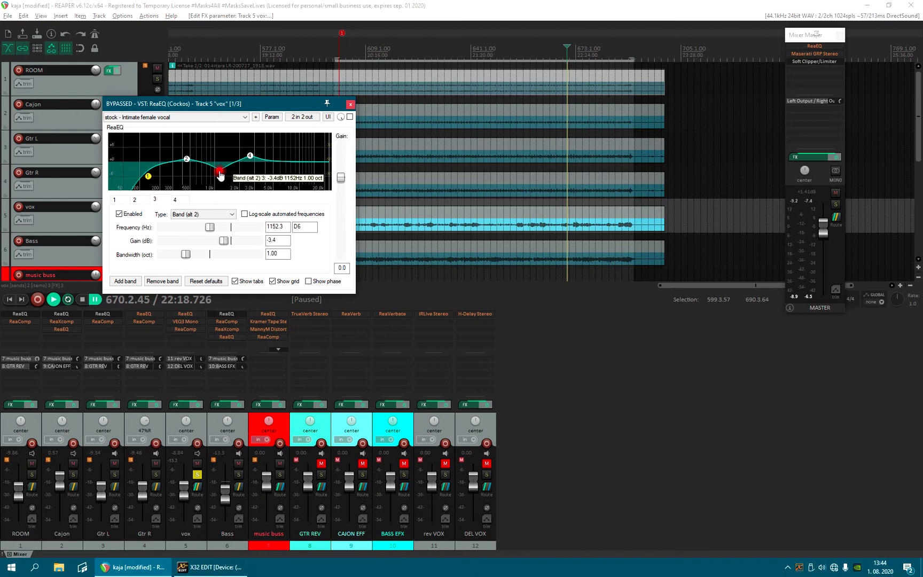
left_click_drag(221, 176, 218, 178)
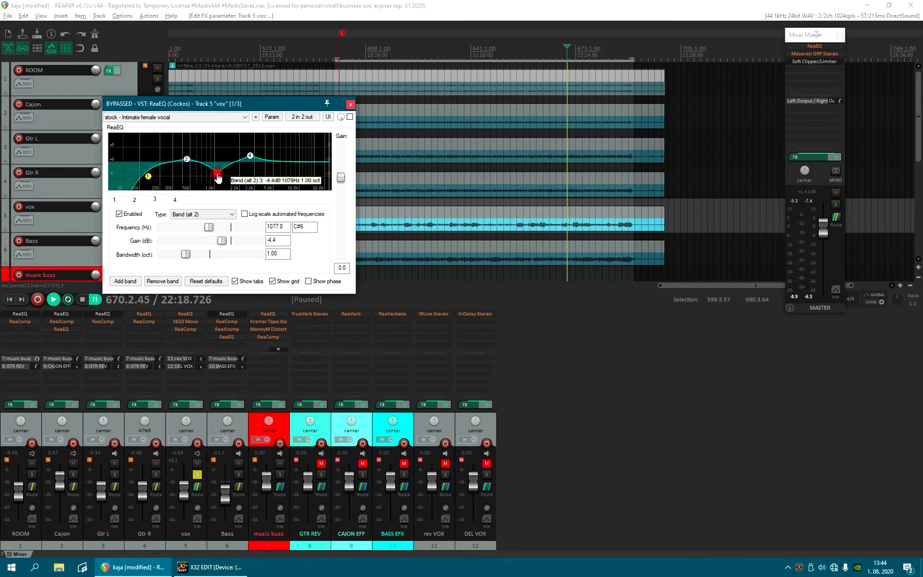
left_click(250, 157)
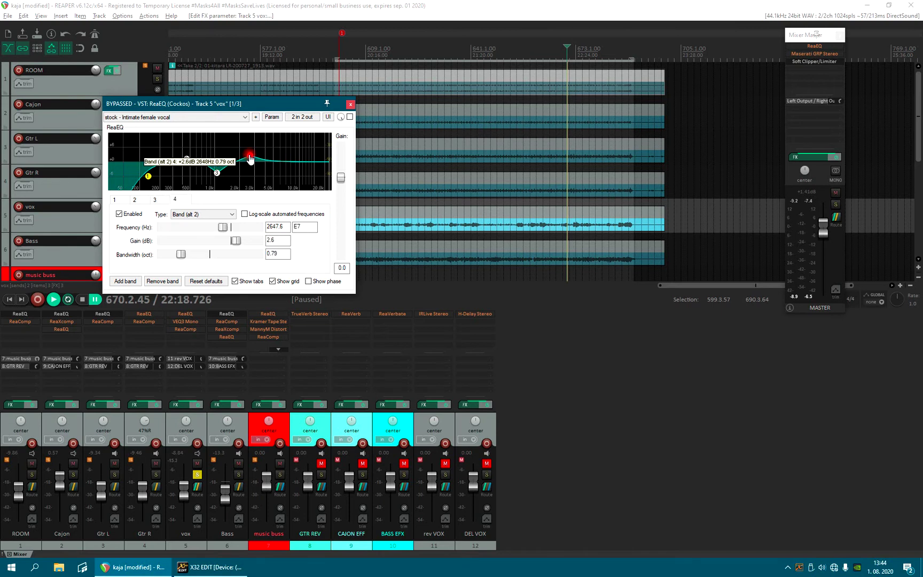
left_click_drag(250, 155, 250, 157)
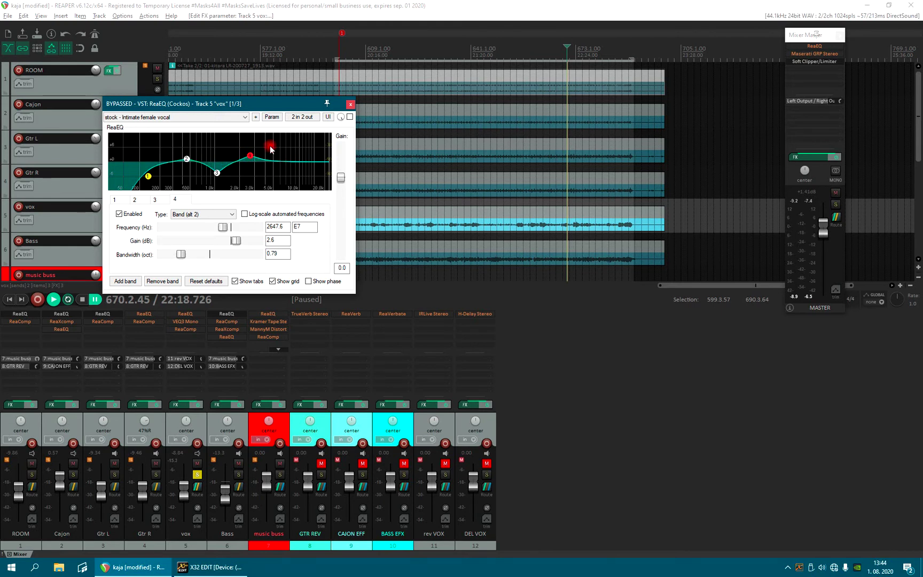
Play vox with its ReaEQ bypassed and switched on, close the EQ window, and pause
left_click(352, 103)
key("space")
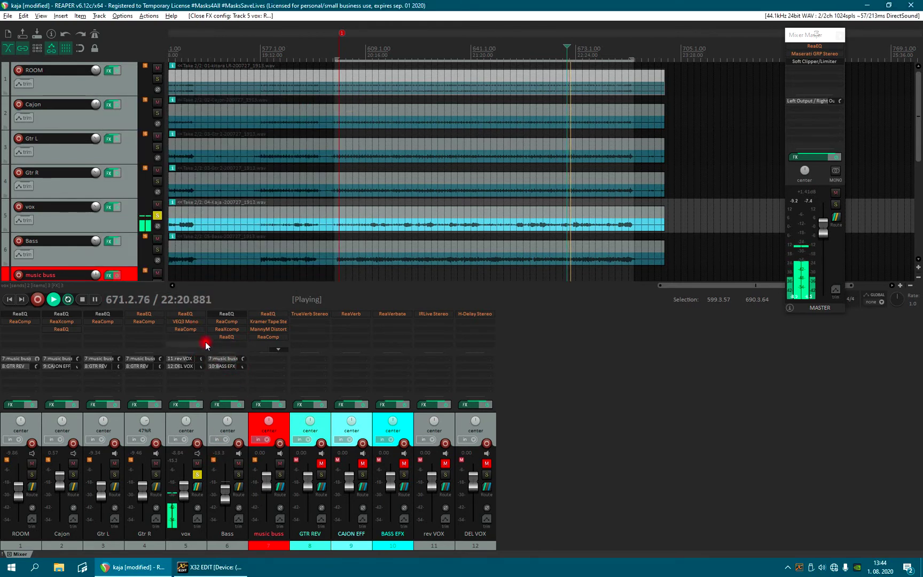
left_click(198, 316)
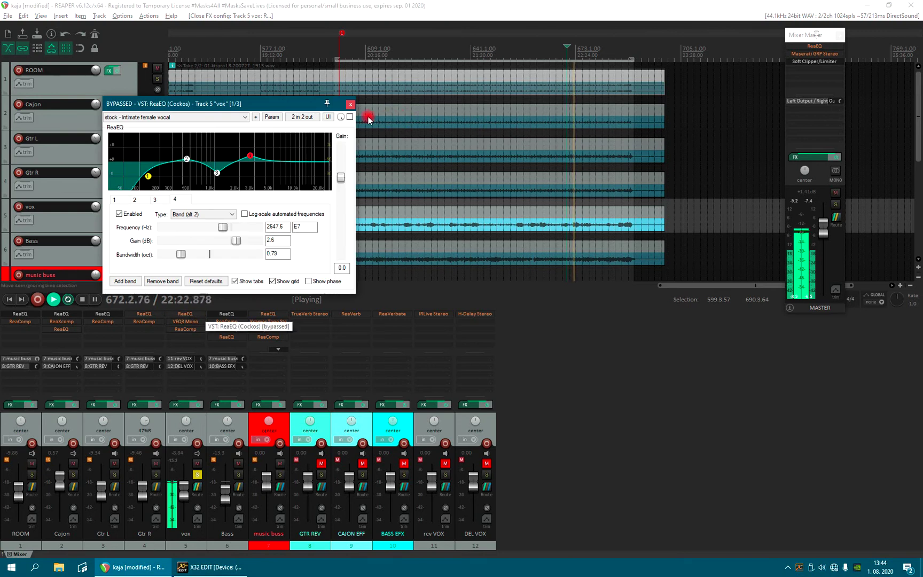
left_click(349, 117)
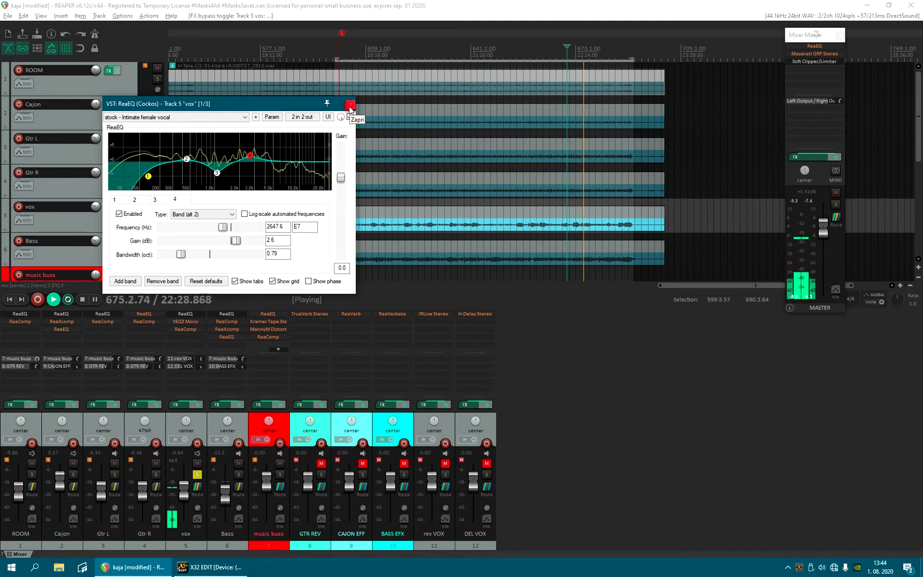
left_click(350, 105)
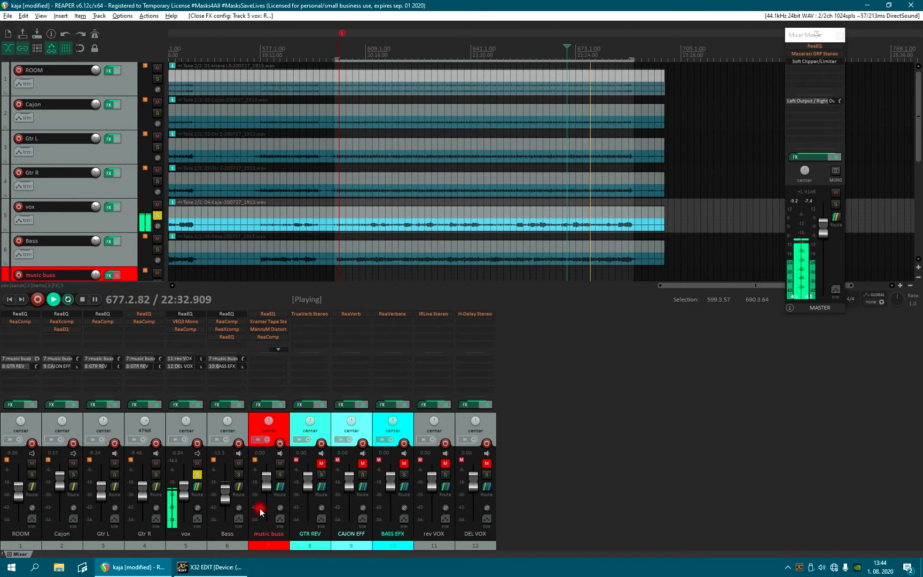
key("ctrl+space")
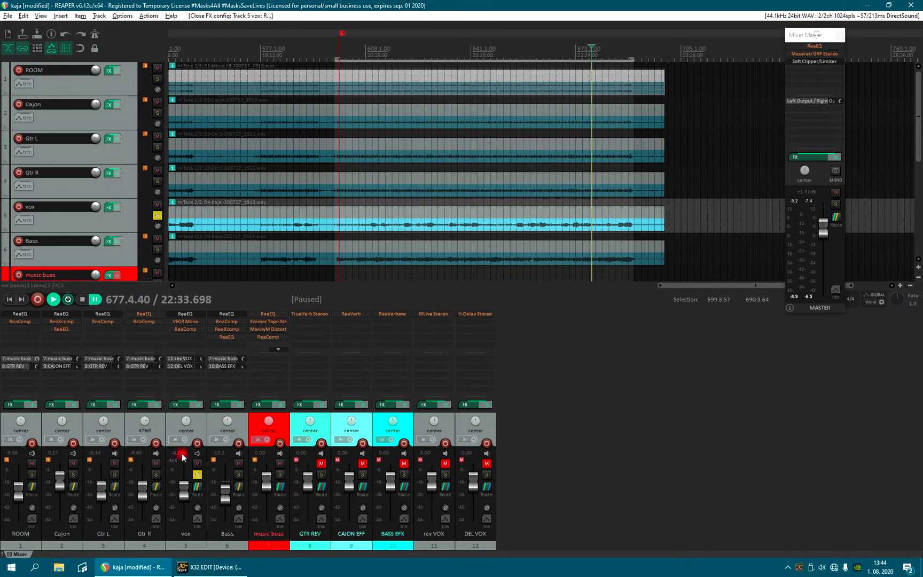
Unsolo vox and copy the ReaEQ from Gtr L
left_click(197, 476)
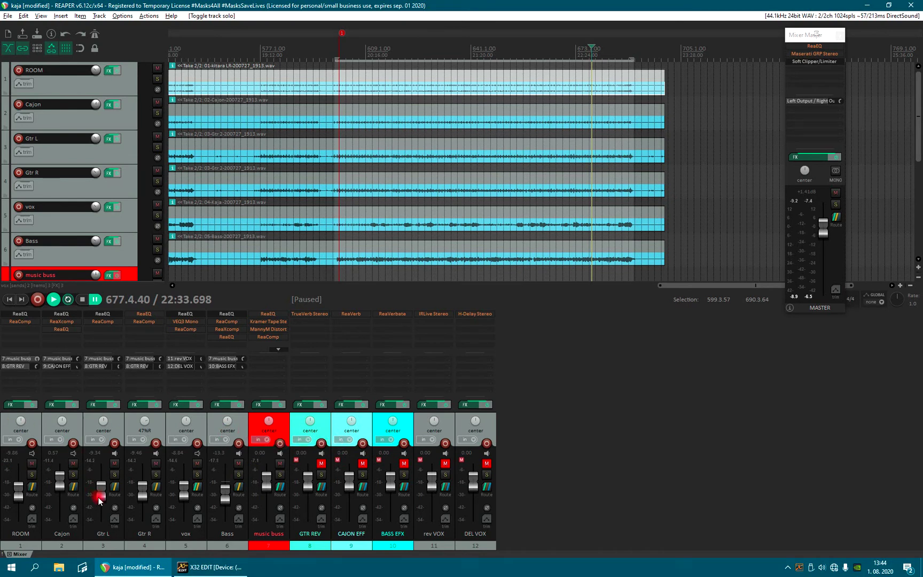
right_click(99, 314)
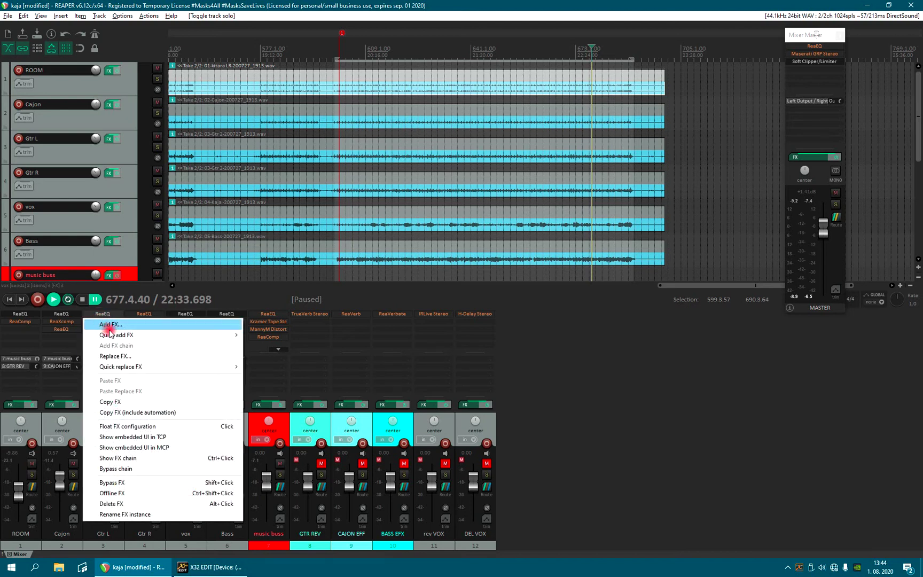
left_click(127, 402)
left_click(139, 315)
right_click(139, 315)
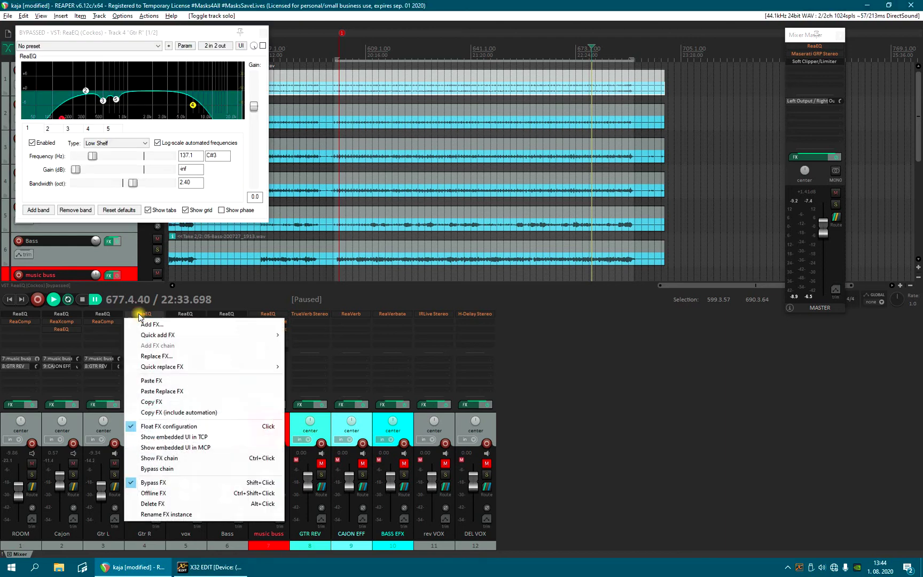
left_click(158, 358)
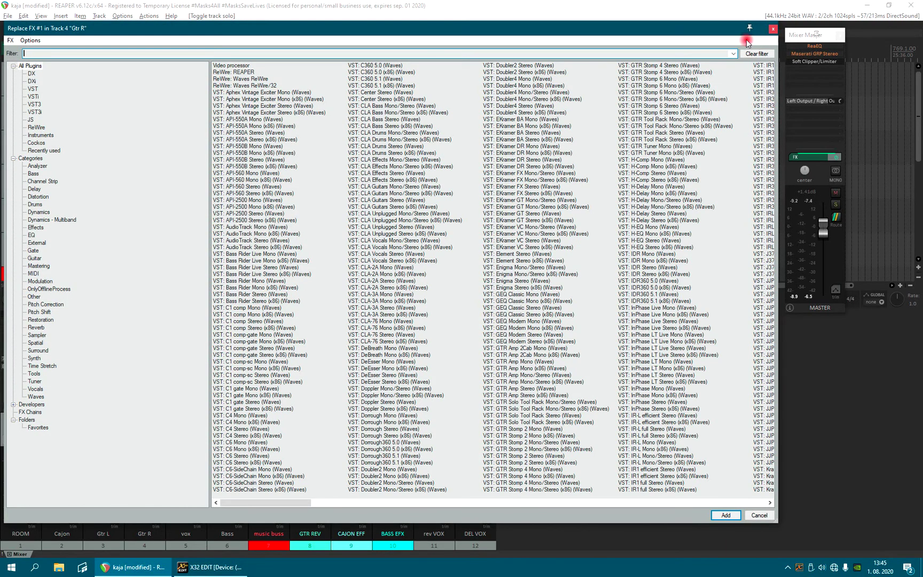
left_click(771, 31)
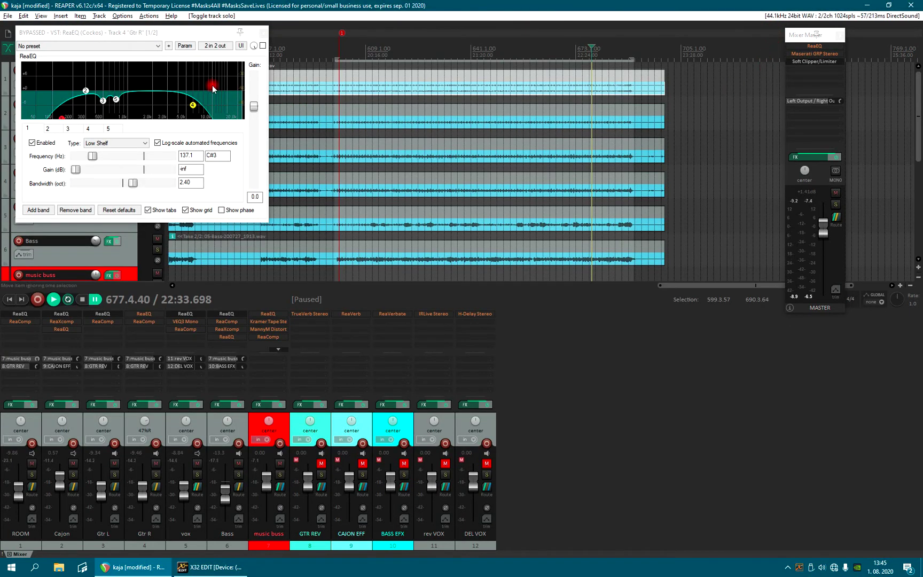
left_click(261, 33)
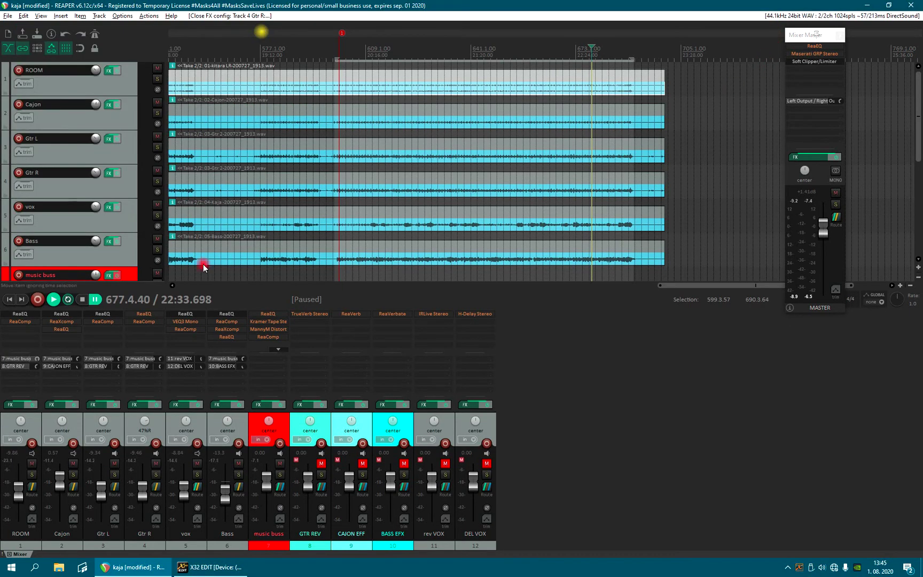
Check the bypassed ReaEQ on Gtr R and replace it with the copied Gtr L ReaEQ
left_click(143, 315)
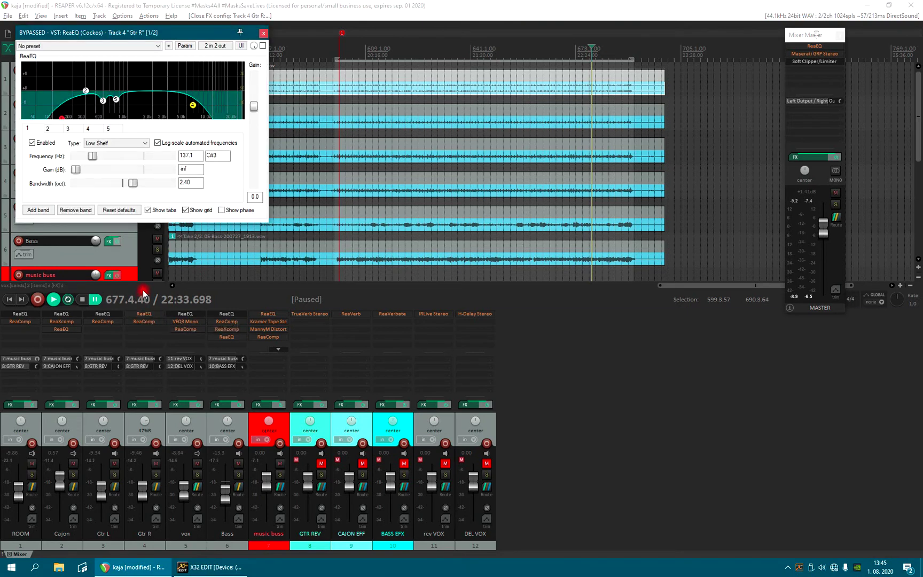
left_click(262, 33)
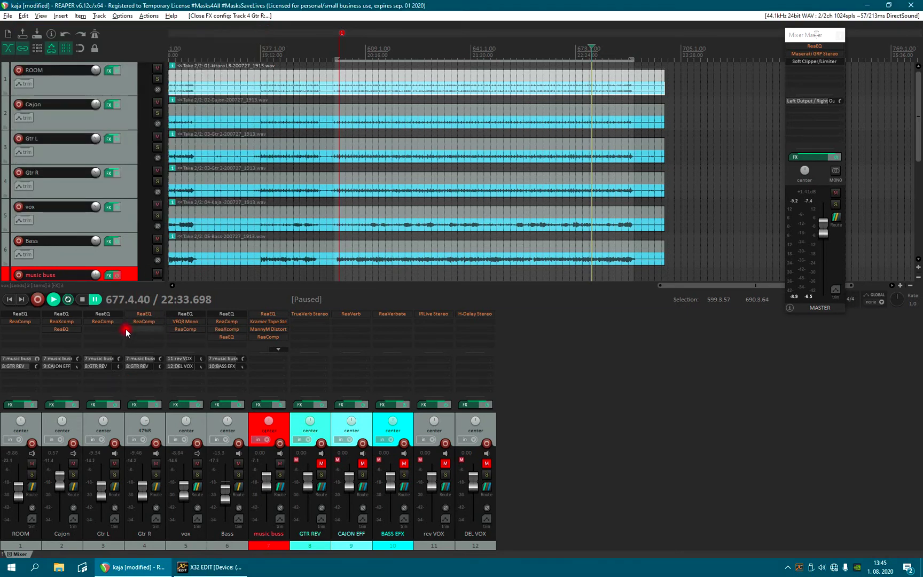
right_click(140, 314)
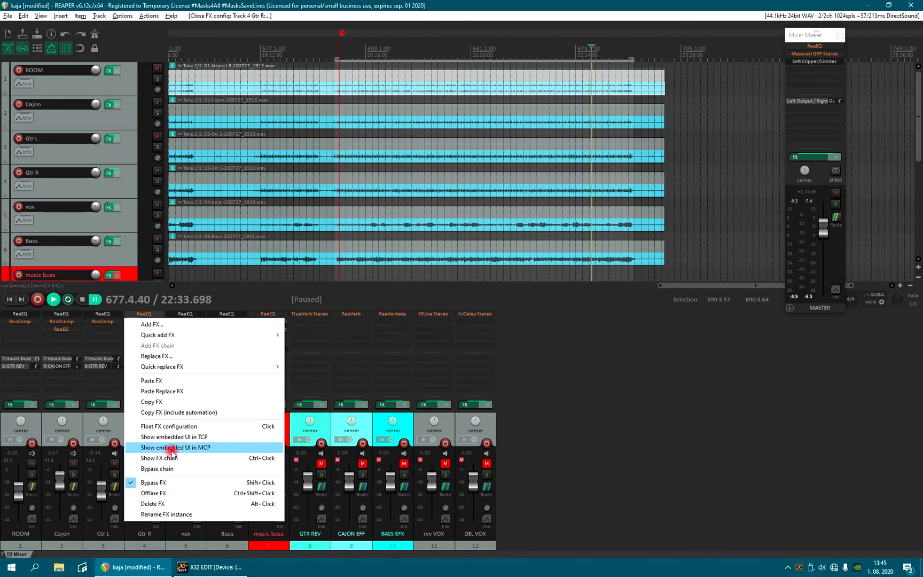
left_click(172, 392)
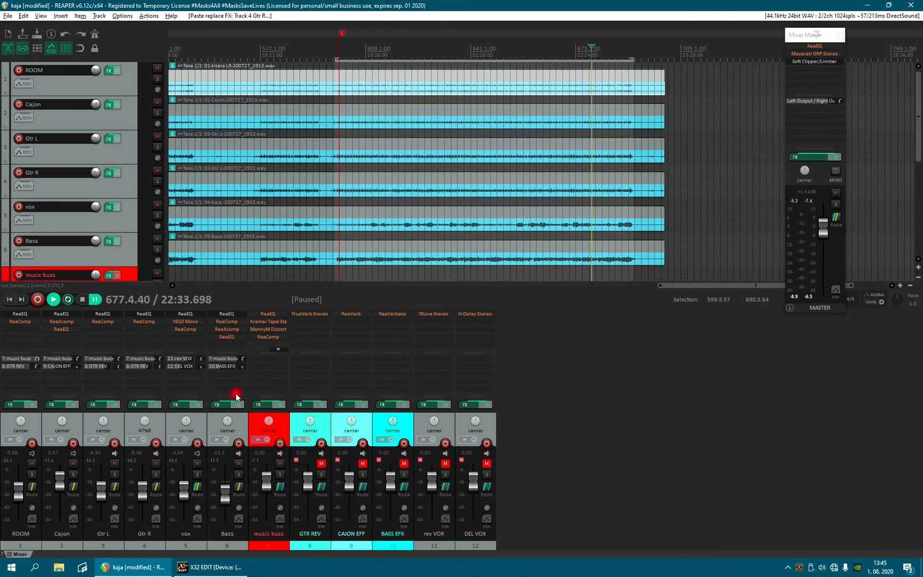
Pan Gtr L 46% left to mirror the panning of Gtr R
mouse_move(147, 428)
left_click_drag(103, 421, 104, 425)
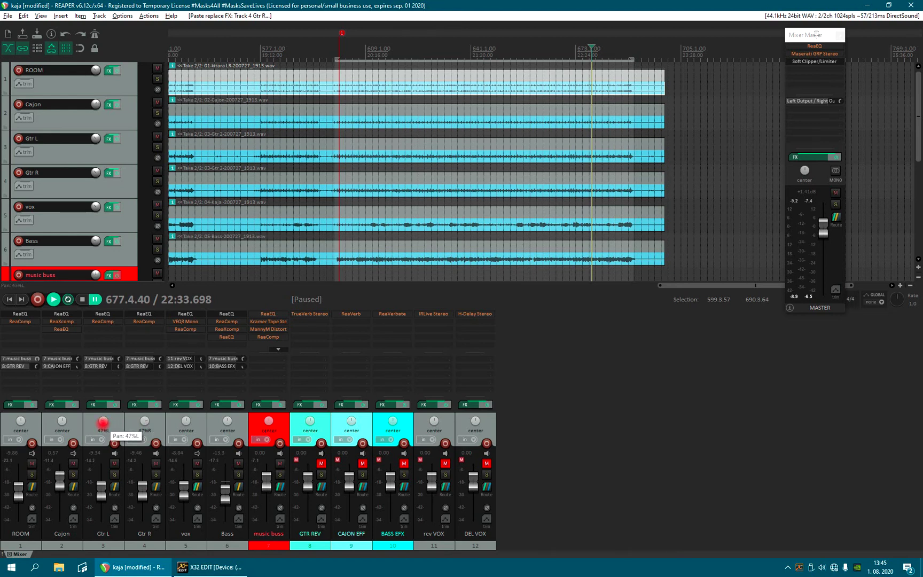
left_click_drag(103, 420, 104, 420)
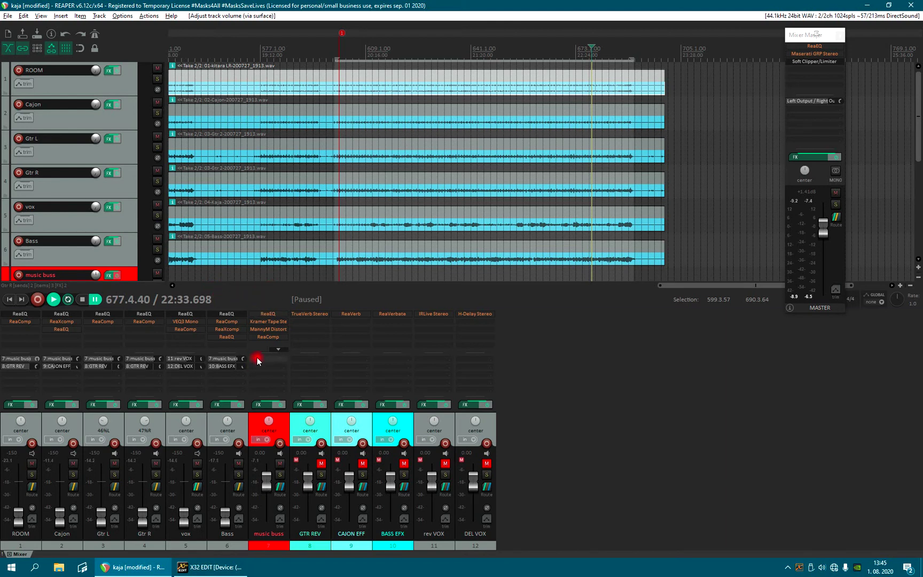
Play the song with the faders down and bring up Cajon to 1.69 dB and Bass to -16.8 dB
key("space")
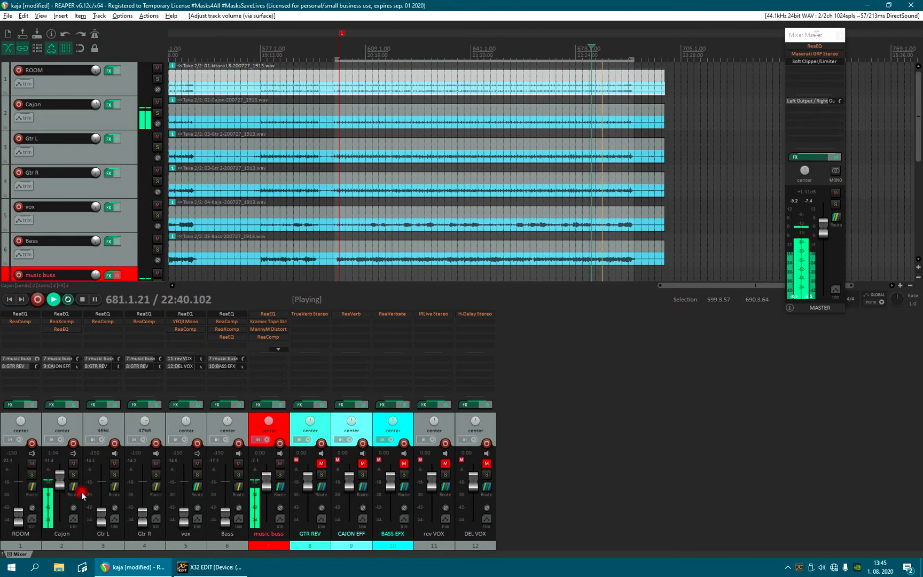
key("ctrl+space")
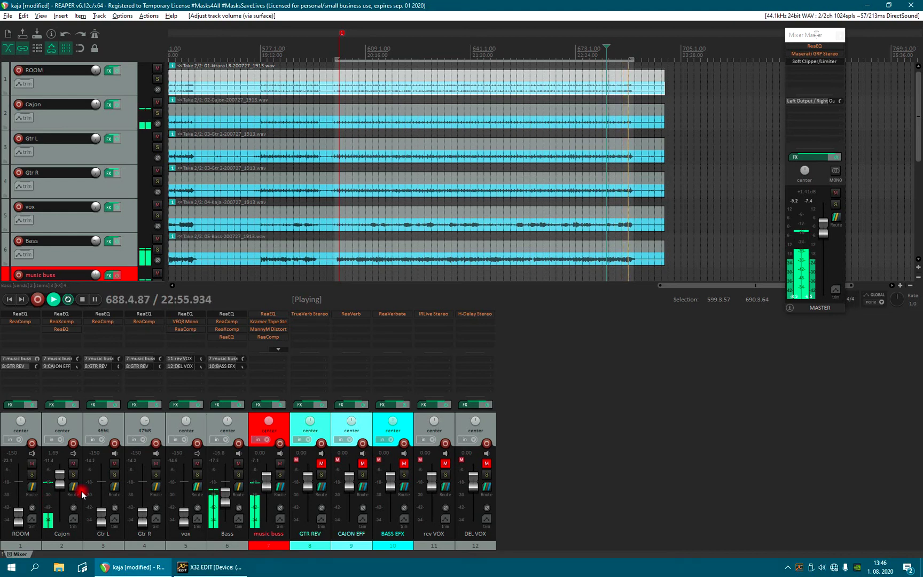
key("space")
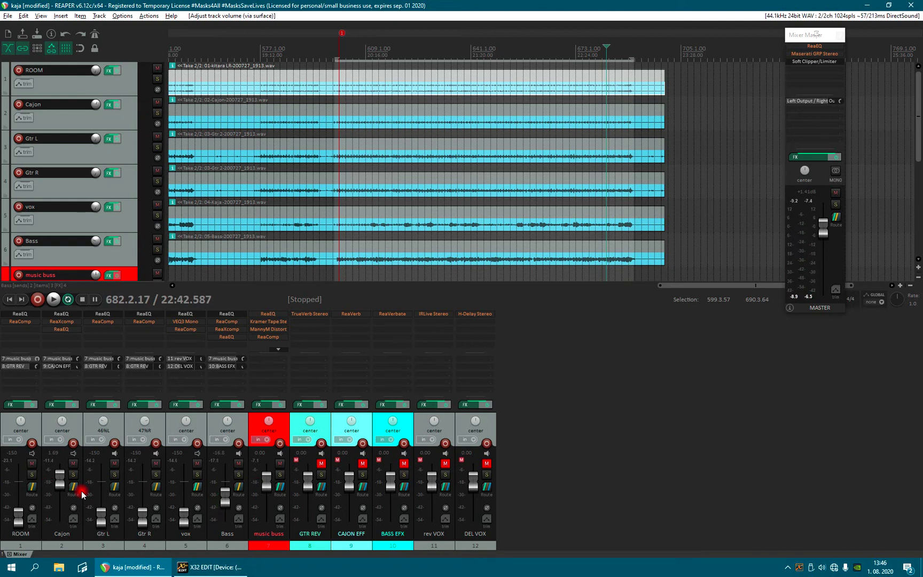
Bring both guitars up to -10.6 dB and ROOM to -10.9 dB during playback, and pause
key("space")
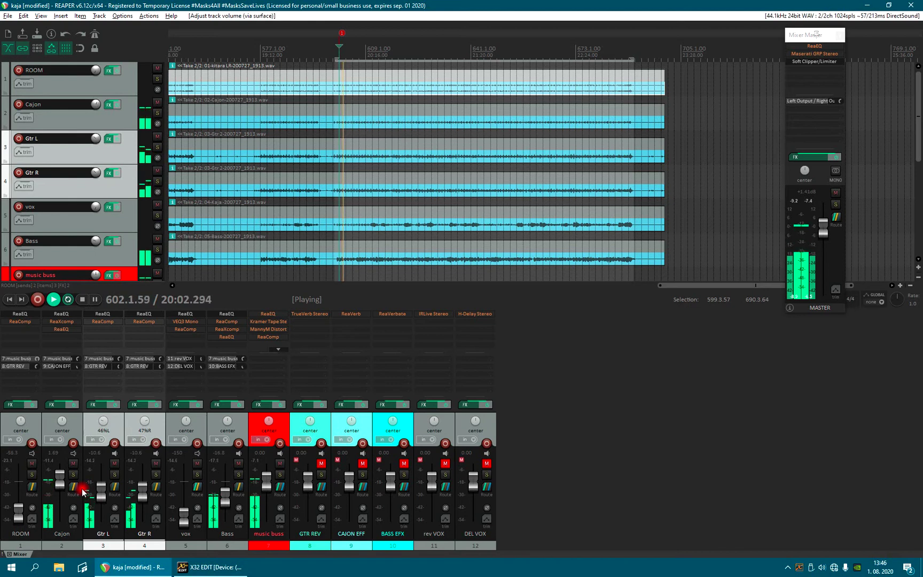
key("ctrl+space")
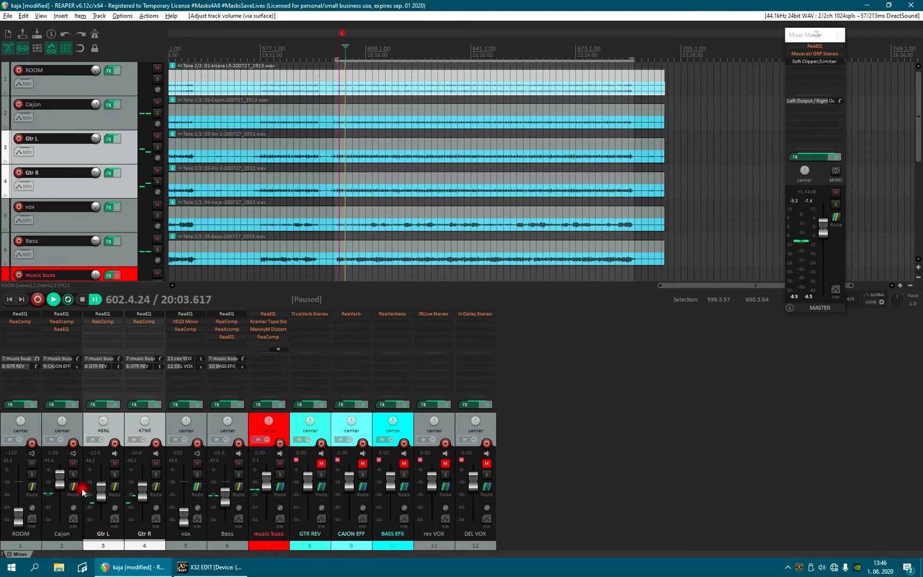
key("ctrl+space")
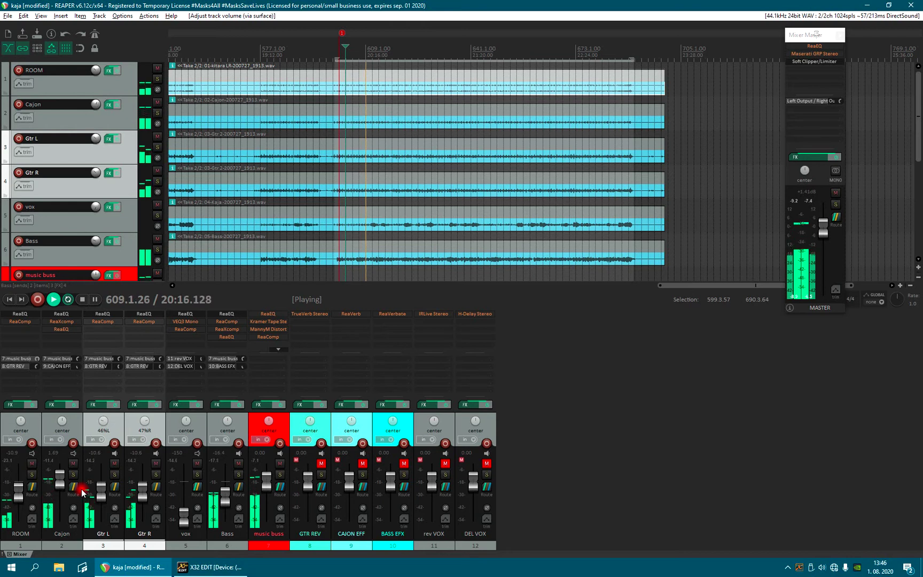
key("space")
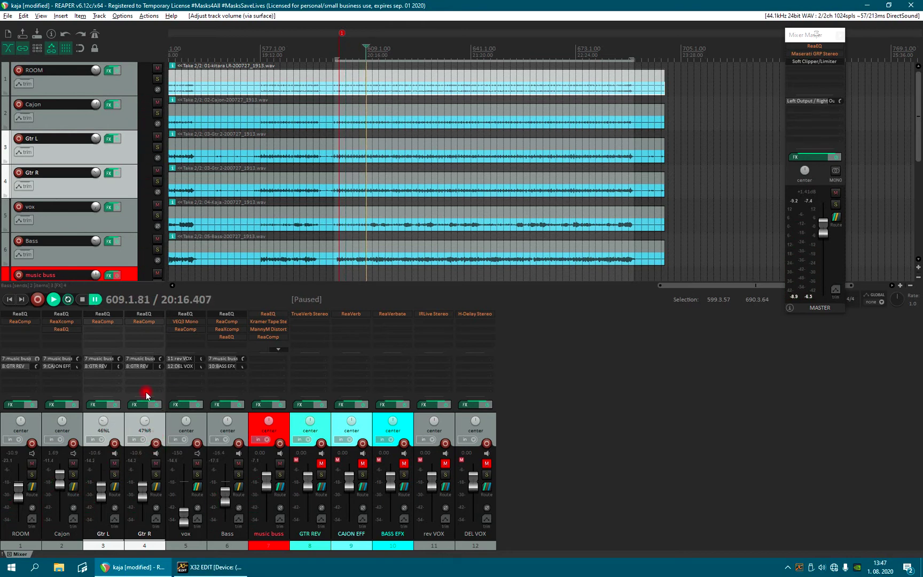
Boost band 2 of the Cajon ReaEQ by 2.6 dB at 105.0 Hz and close the EQ window
left_click(106, 317)
left_click(106, 316)
left_click(105, 317)
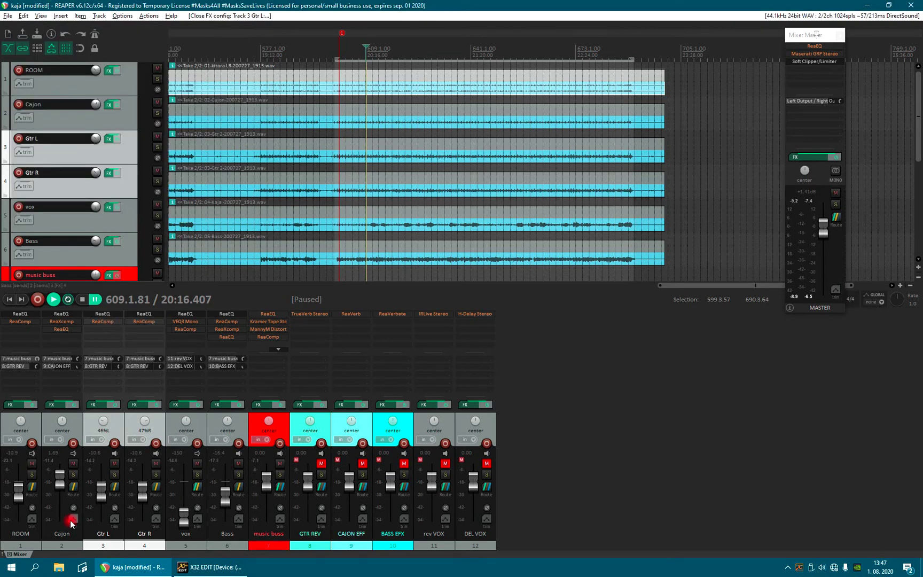
left_click(61, 314)
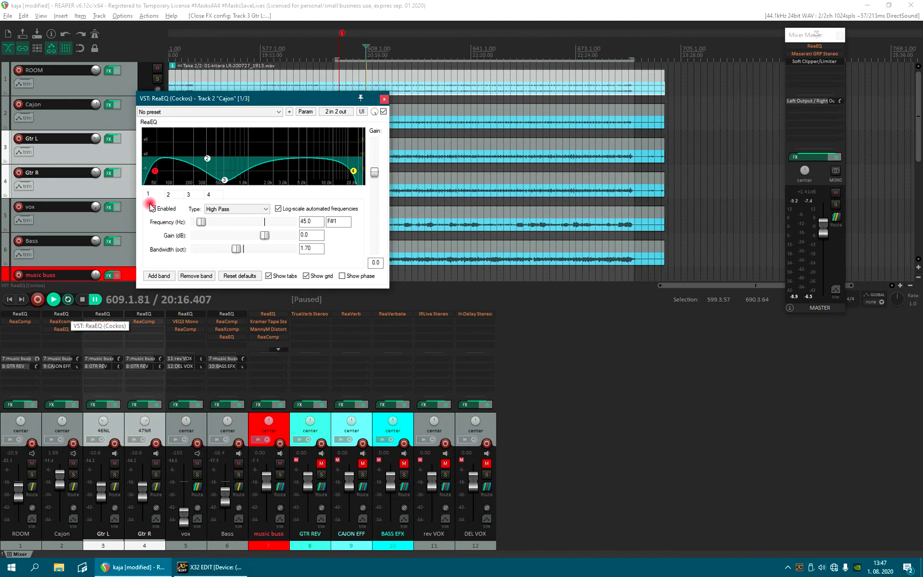
left_click_drag(207, 158, 176, 154)
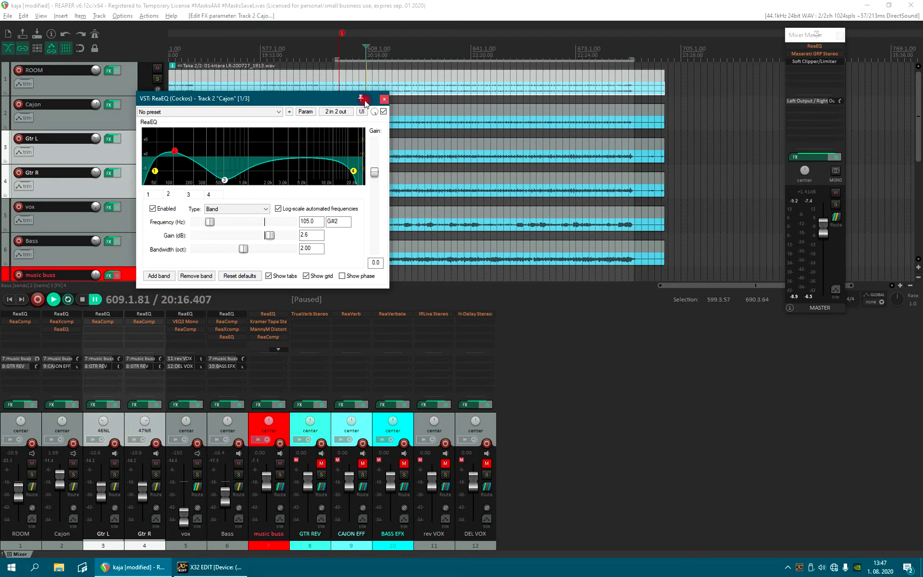
left_click(384, 100)
Listen to the instrument mix with the changed Cajon EQ, and look at the bypassed ReaEQ on music buss
key("space")
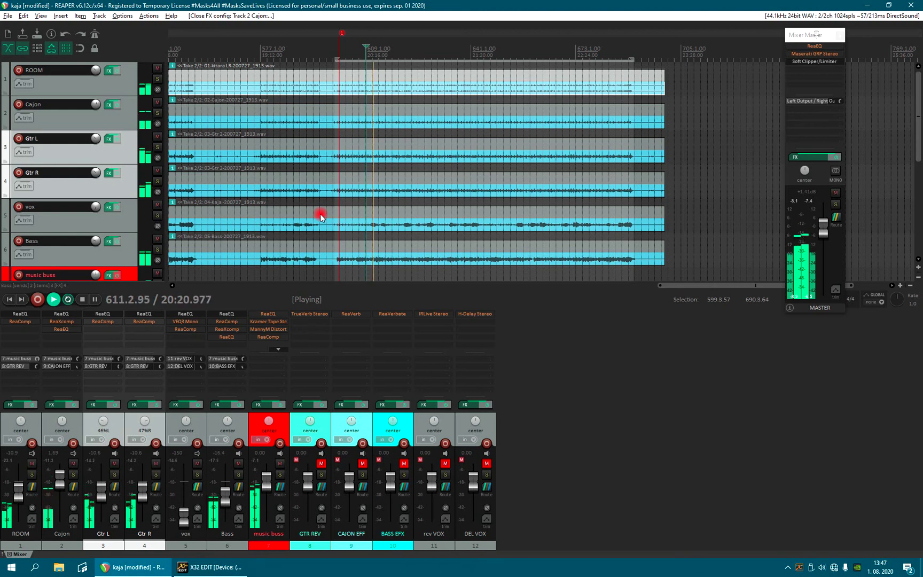
key("space")
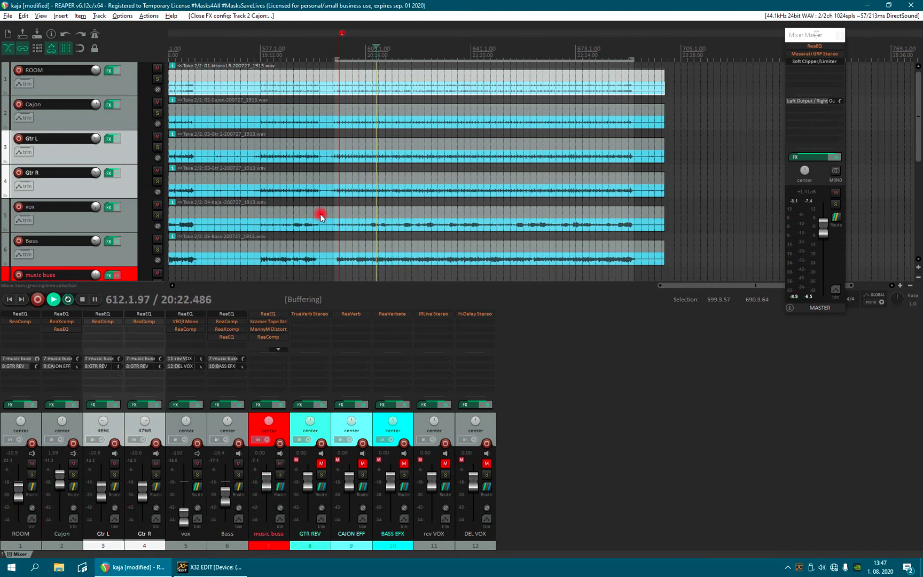
key("space")
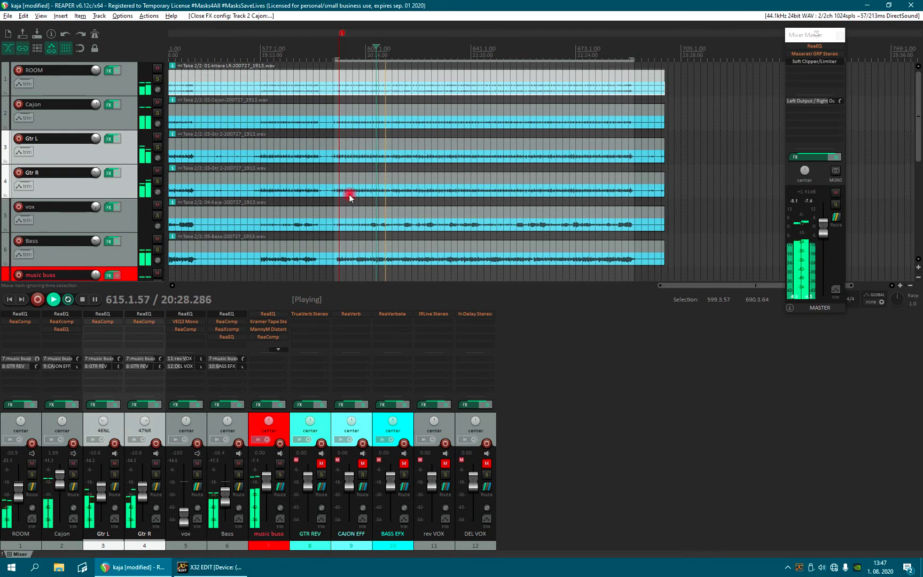
key("ctrl+space")
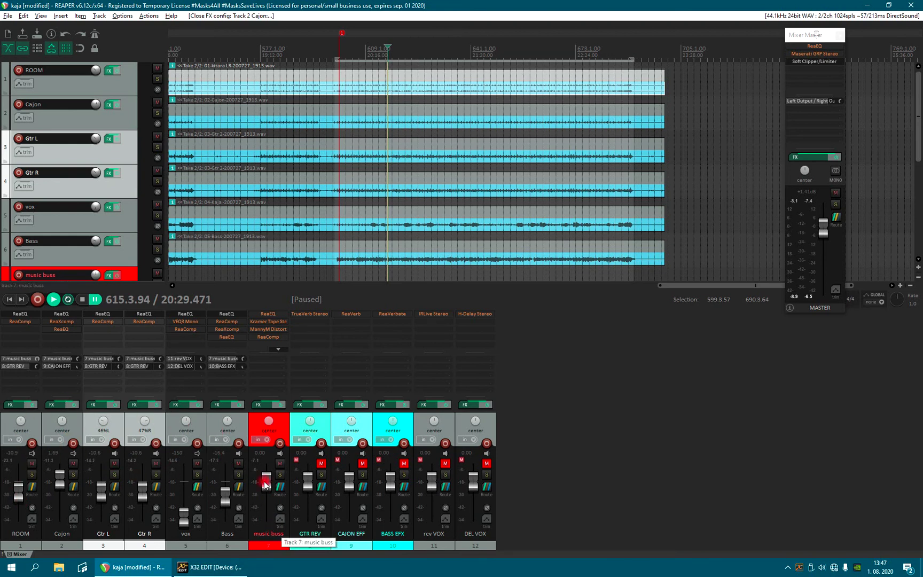
double_click(268, 314)
left_click(263, 34)
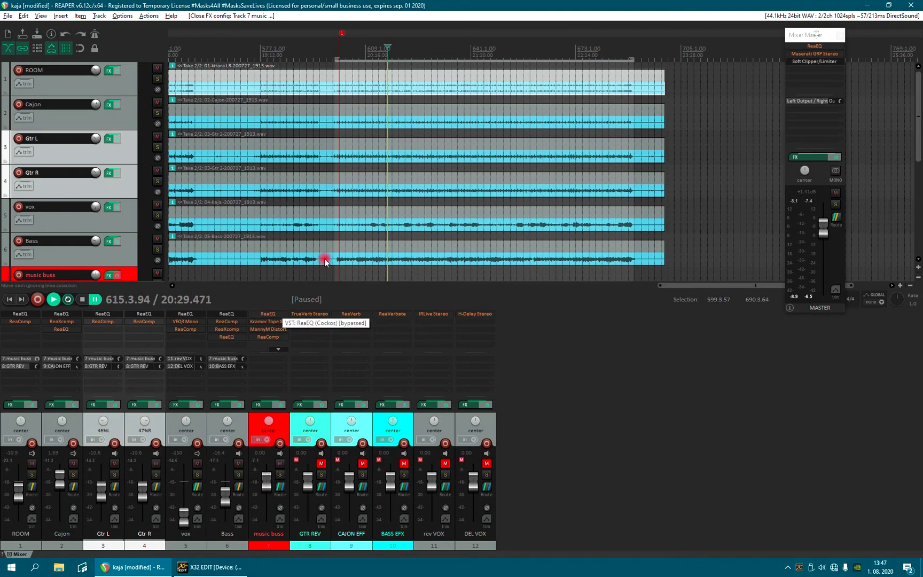
Play the mix while bringing vox up to -9.63 dB, and stop playback
key("space")
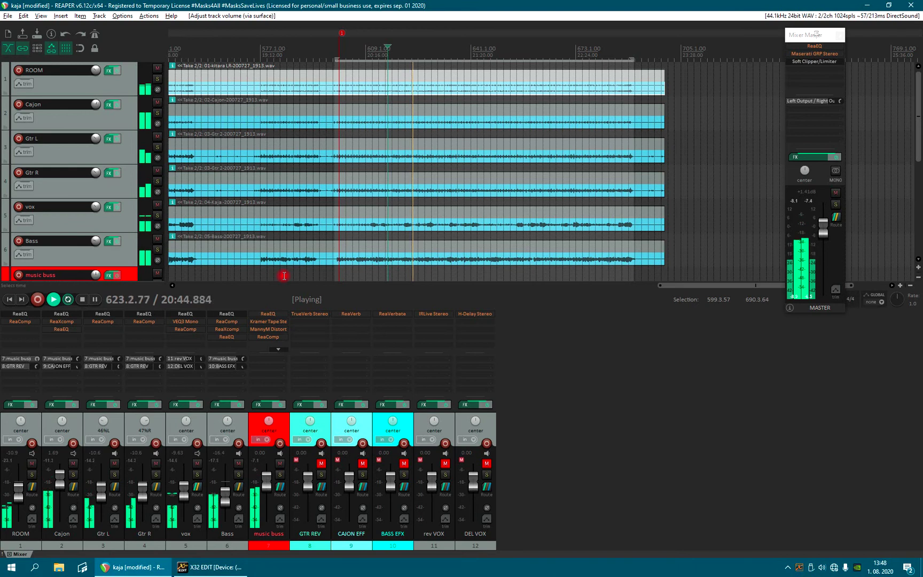
key("space")
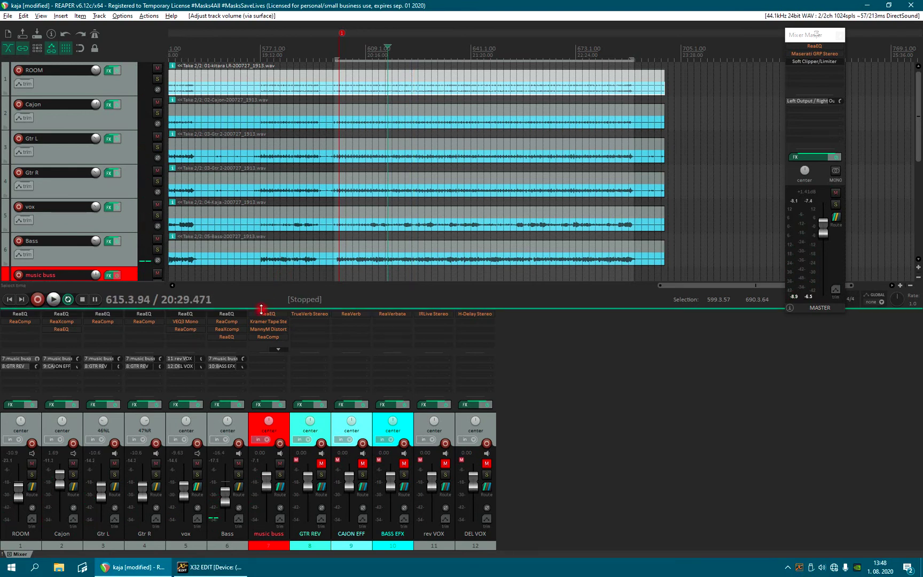
left_click(270, 479)
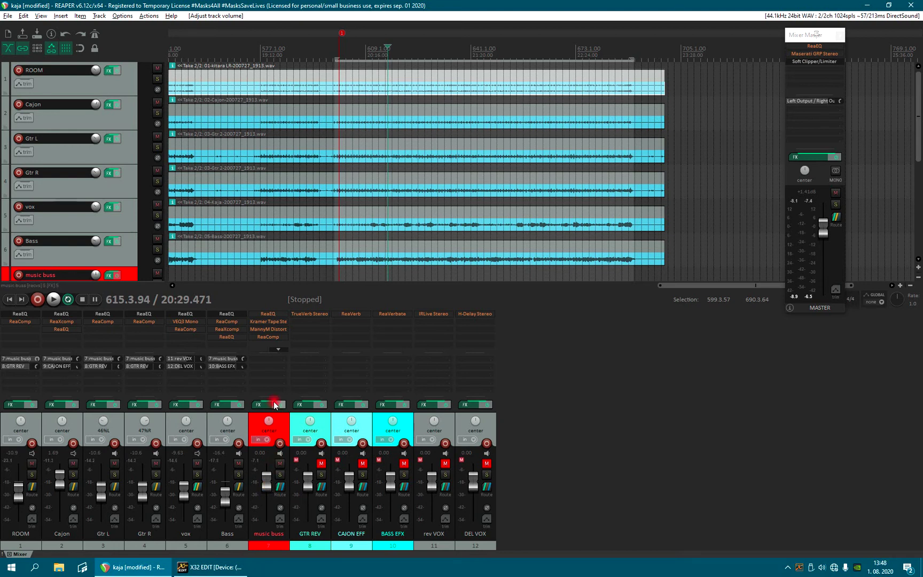
Enable and open the music buss ReaEQ during playback, move its window aside, and reset its bands to the defaults
key("space")
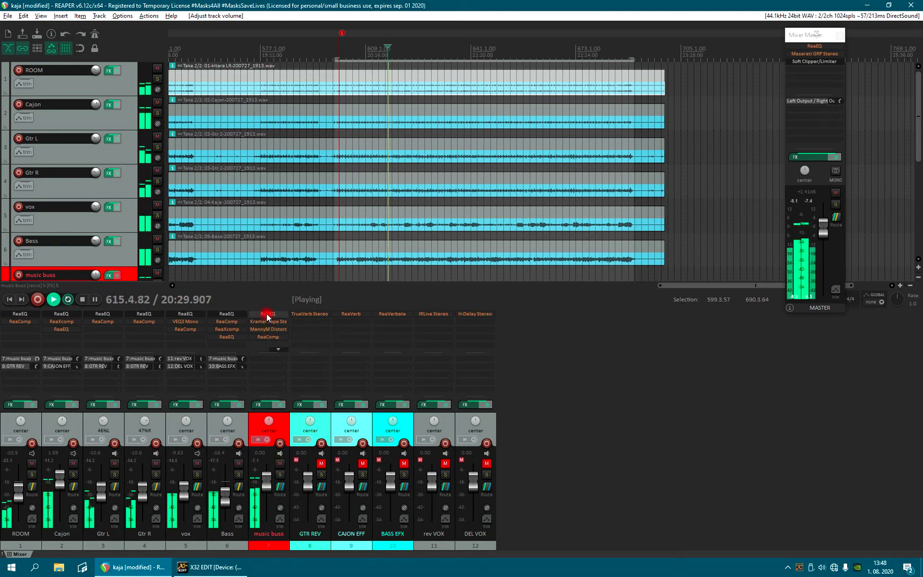
left_click(268, 315, "shift")
left_click(268, 315)
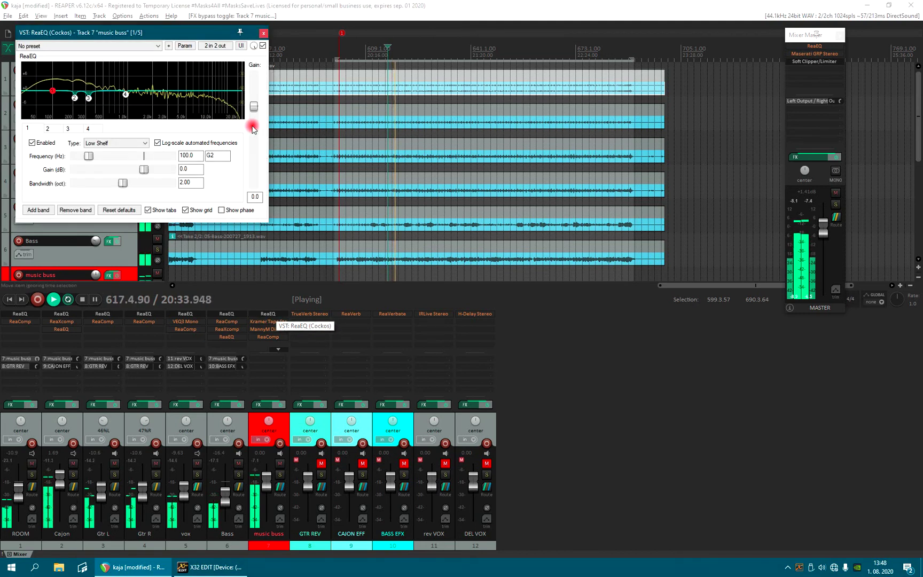
left_click_drag(199, 35, 360, 79)
left_click(299, 89)
left_click(295, 98)
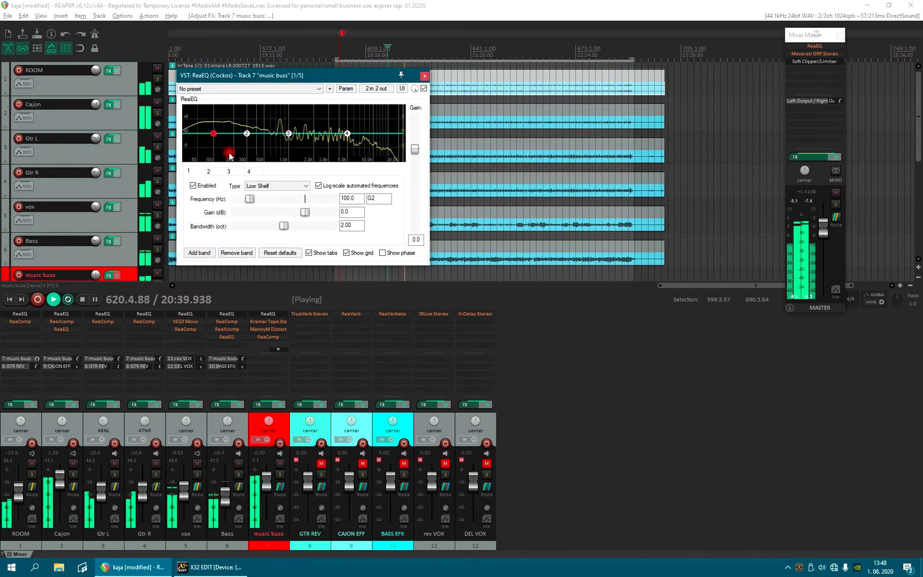
Sweep band 2 of the music buss ReaEQ as a 0.08-octave boost and settle on 14.8 dB at 262.6 Hz
left_click_drag(247, 134, 250, 125)
left_click_drag(284, 226, 235, 227)
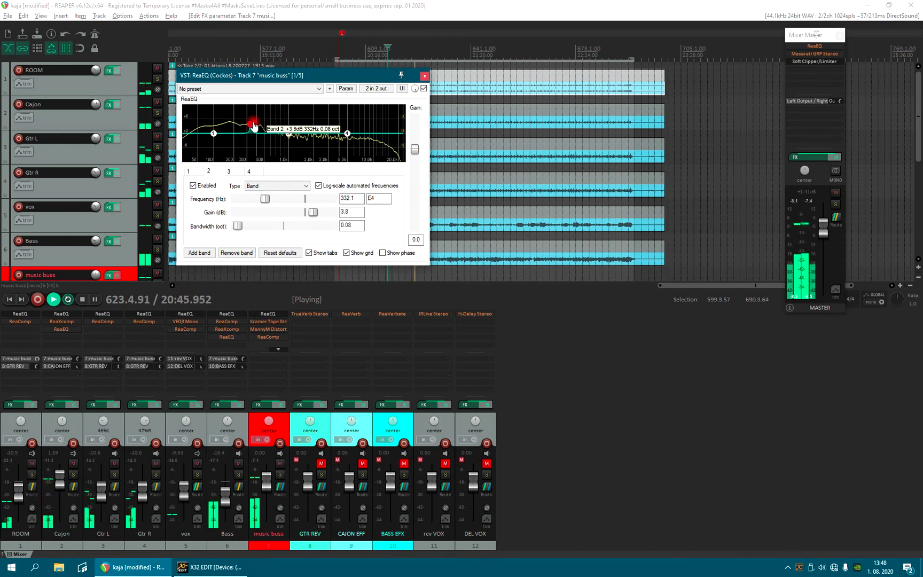
left_click_drag(257, 123, 250, 104)
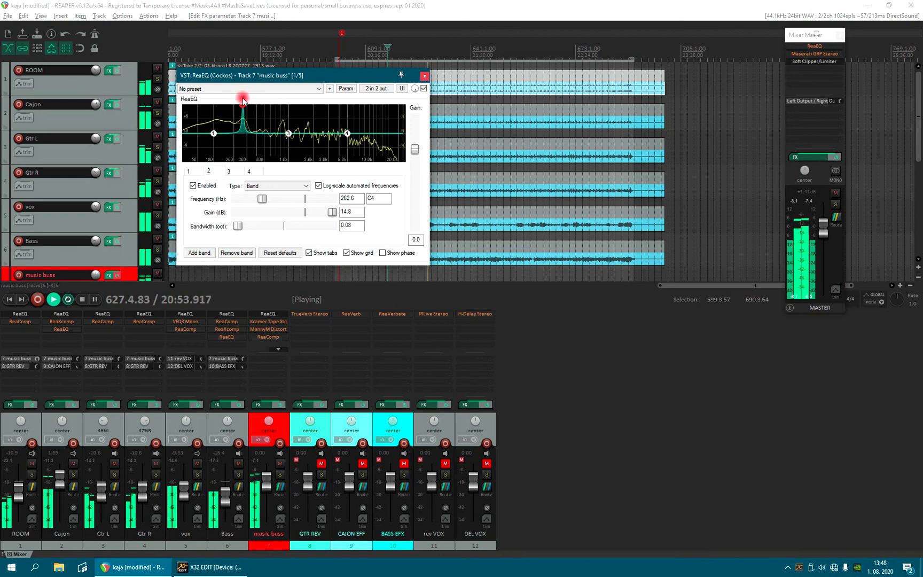
key("ctrl+space")
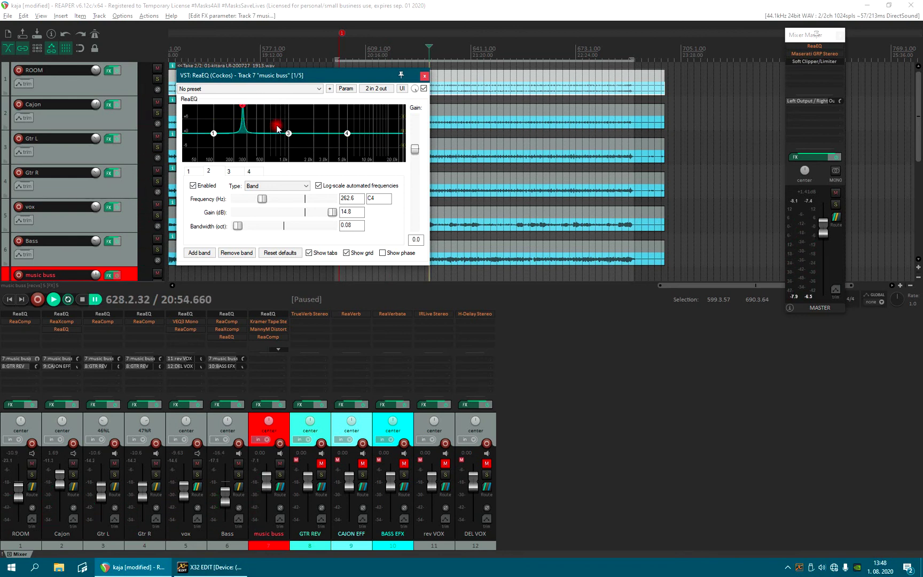
key("ctrl+space")
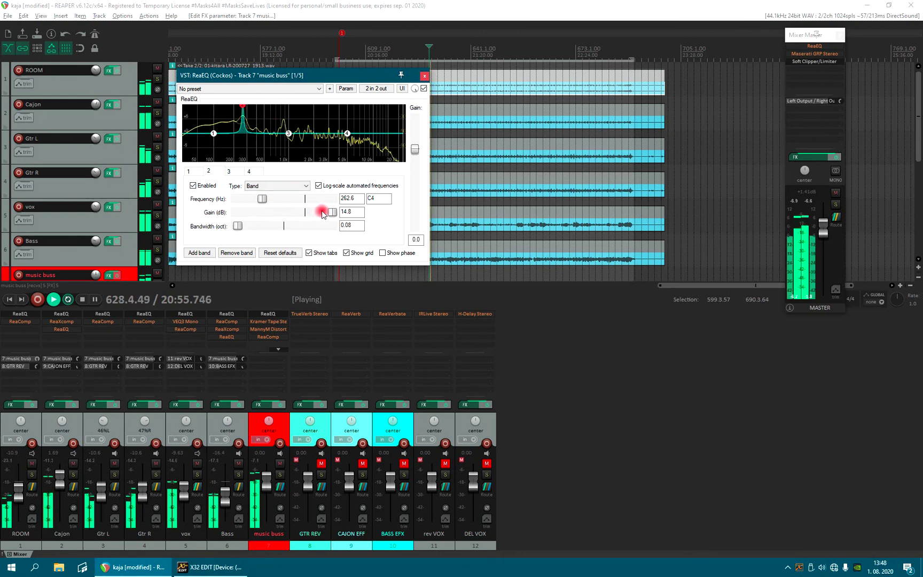
Turn band 2 into a -2.2 dB cut with a 0.18-octave bandwidth, and pause playback
left_click_drag(332, 214, 301, 214)
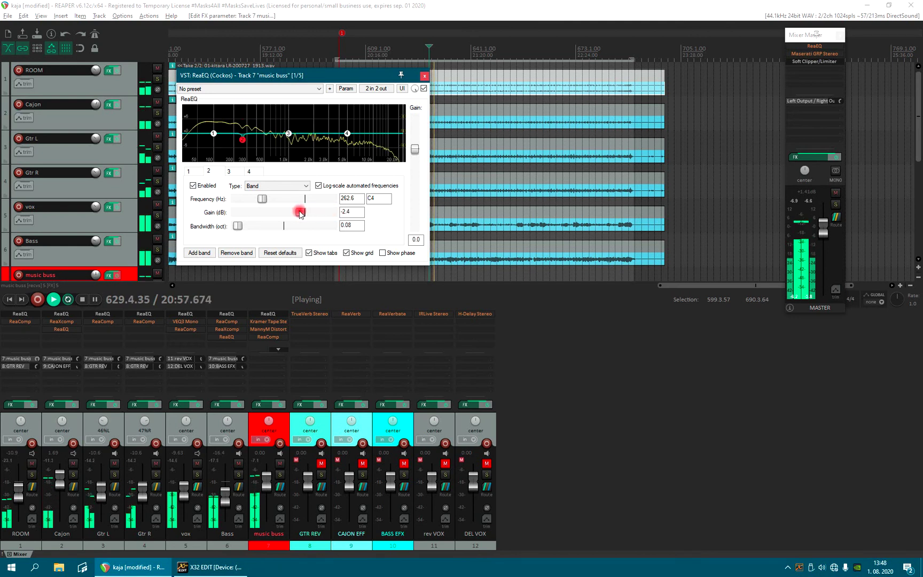
left_click_drag(238, 226, 239, 226)
left_click_drag(299, 212, 299, 215)
key("ctrl+space")
Narrow band 3 to 0.10 octaves and sweep it as a boost during playback, settling on 9.5 dB at 647.5 Hz
left_click(288, 134)
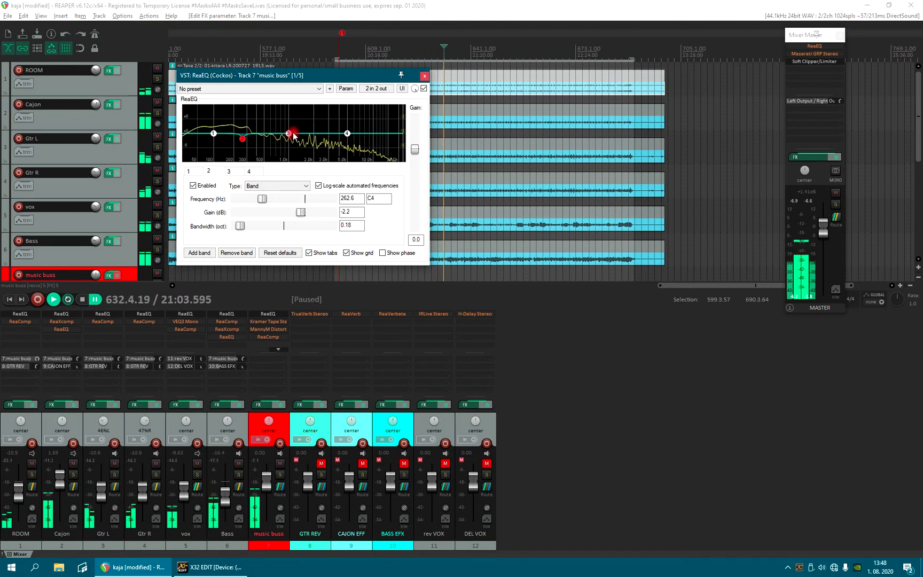
left_click_drag(283, 225, 253, 226)
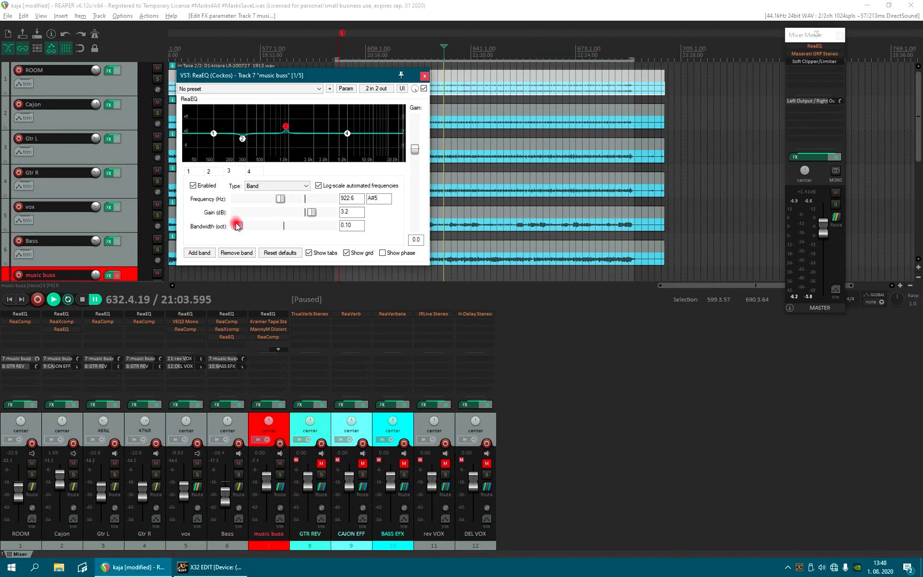
key("ctrl+space")
left_click_drag(311, 212, 267, 199)
left_click_drag(320, 212, 324, 212)
mouse_move(267, 198)
left_mouse_down()
mouse_move(303, 200)
mouse_move(266, 200)
mouse_move(275, 200)
left_mouse_up()
key("space")
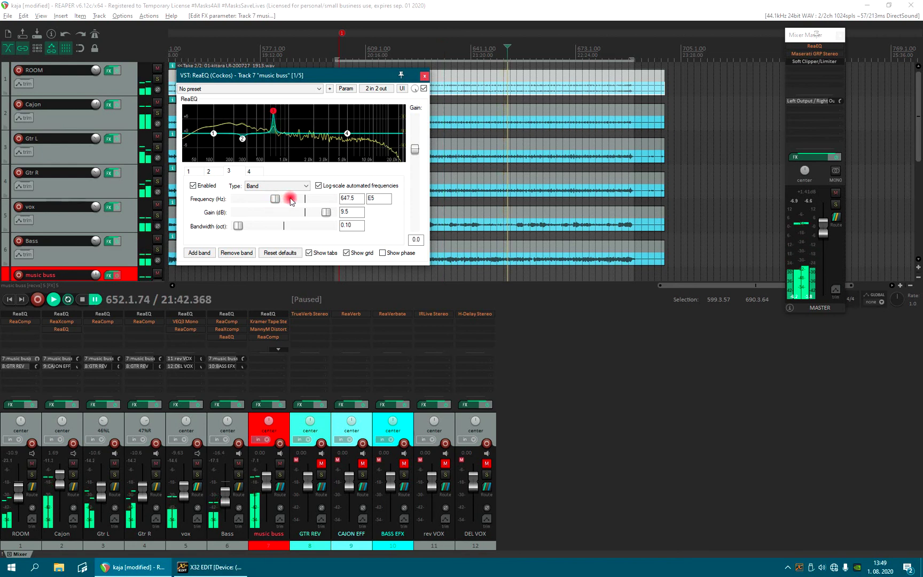
Turn band 3 of the music buss ReaEQ into a -1.6 dB cut with a 0.20-octave bandwidth, and resume playback
left_click_drag(331, 215, 306, 220)
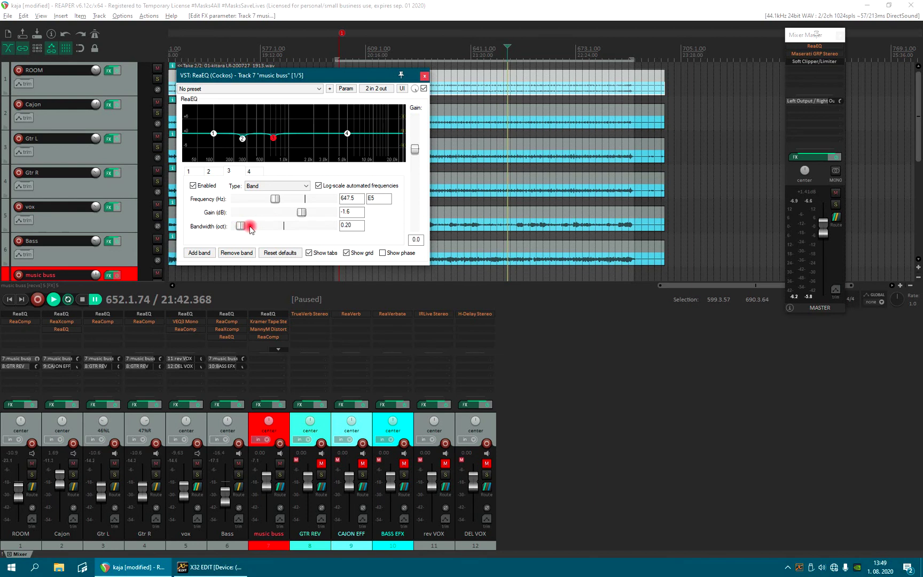
key("space")
mouse_move(346, 135)
left_mouse_down()
mouse_move(346, 143)
mouse_move(345, 129)
left_mouse_up()
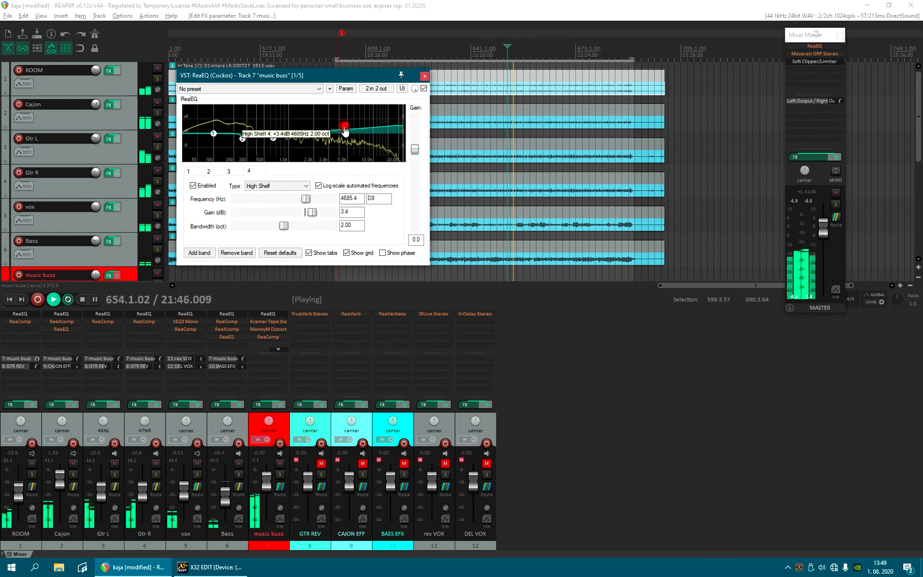
right_click(344, 128)
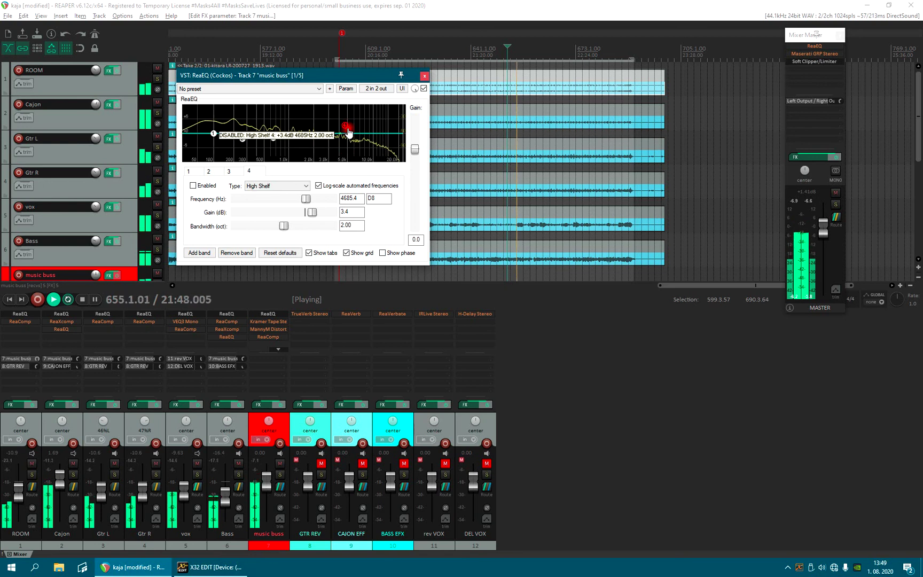
middle_click(346, 126)
right_click(346, 126)
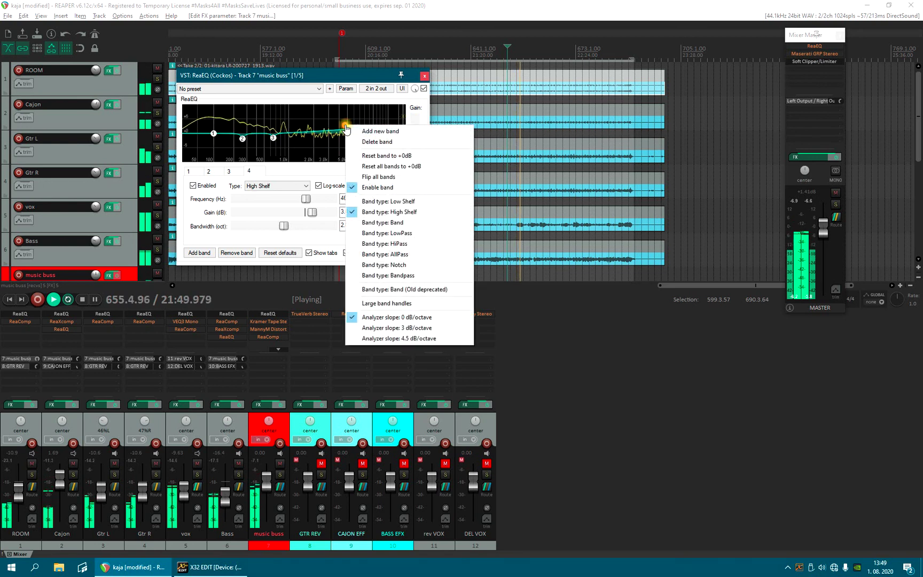
left_click(374, 157)
Add a fifth band, narrow it to 0.06 octaves and sweep it as a boost, settling on 11.8 dB at 311.3 Hz
left_click(199, 253)
left_click_drag(275, 135, 299, 125)
left_click_drag(284, 225, 238, 227)
left_click_drag(302, 131, 249, 107)
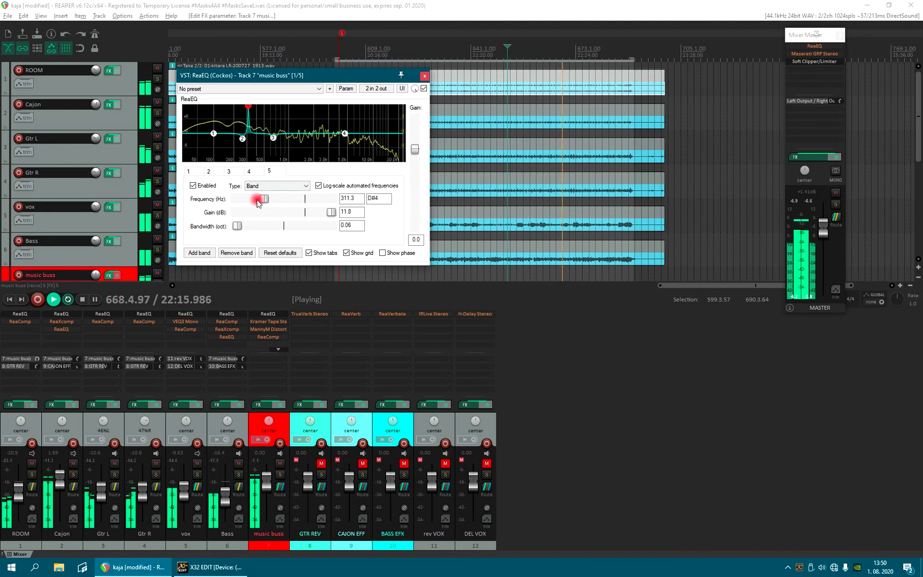
Turn band 5 into a -2.2 dB cut and widen its bandwidth to 0.10 octaves
left_click_drag(324, 210, 300, 213)
left_click(237, 226)
left_click_drag(238, 227, 239, 225)
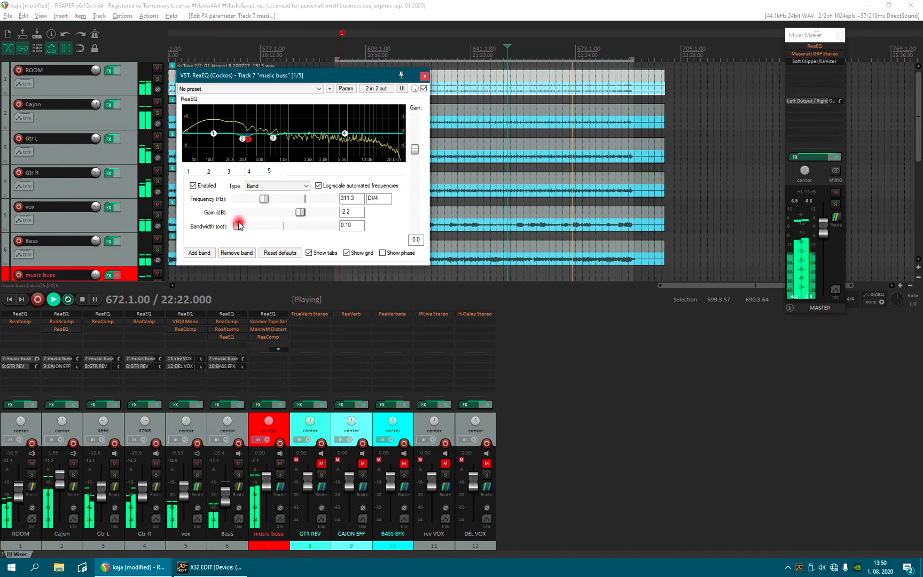
Close the music buss ReaEQ window and pause playback
left_click(425, 76)
left_click(506, 151)
key("Return")
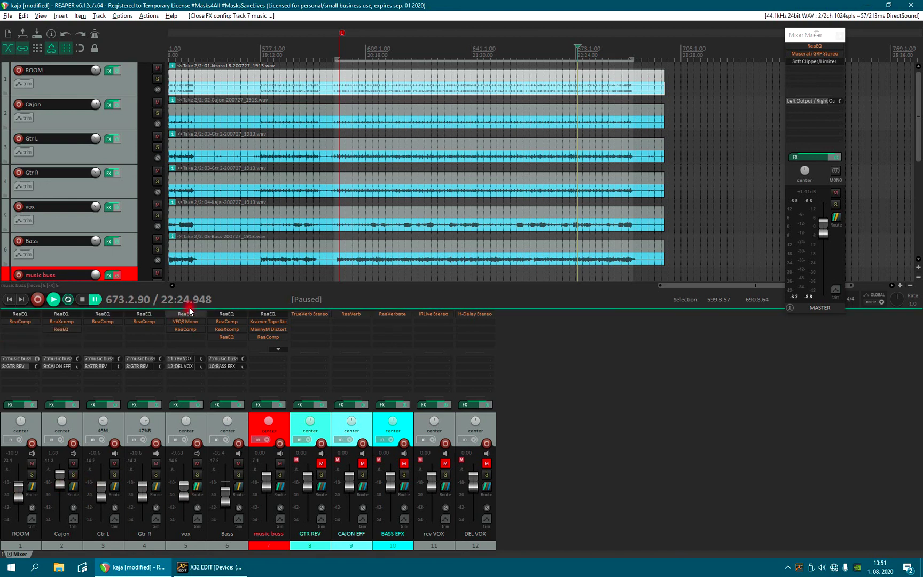
Open the ROOM track's ReaEQ to examine its high-pass band, and close it again
left_click(19, 314)
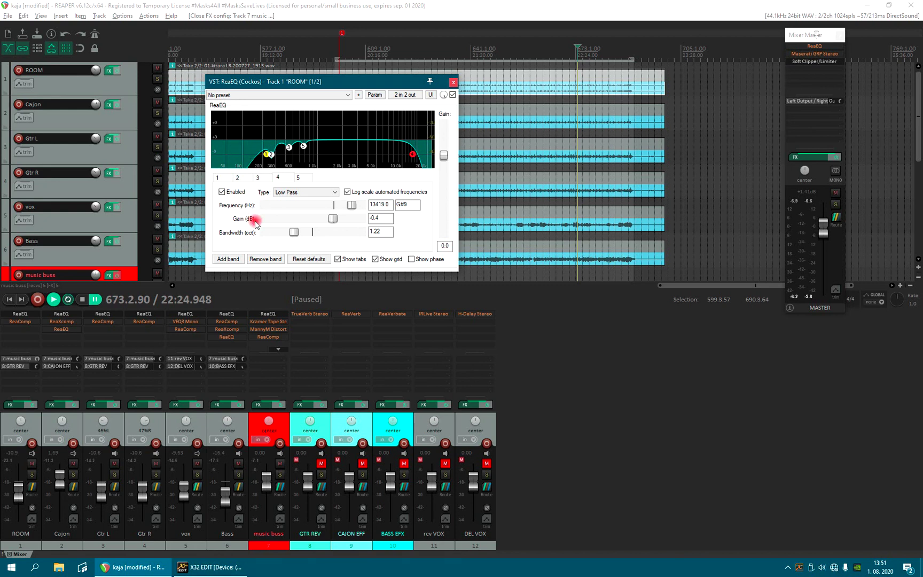
left_click(267, 157)
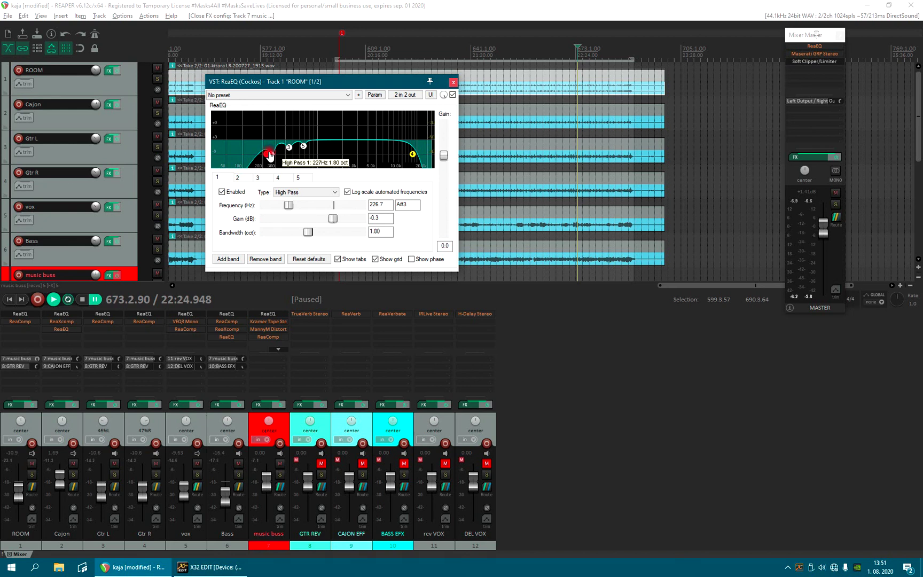
left_click(452, 81)
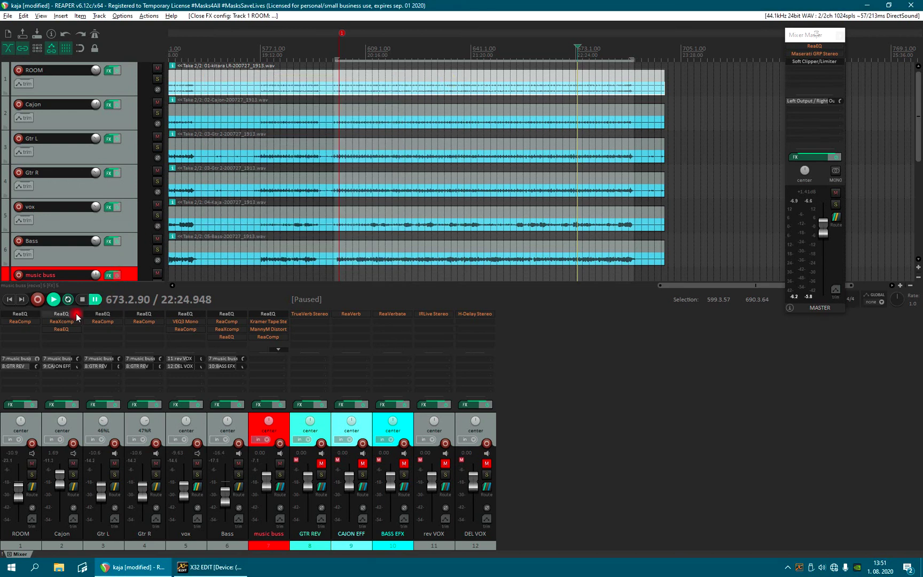